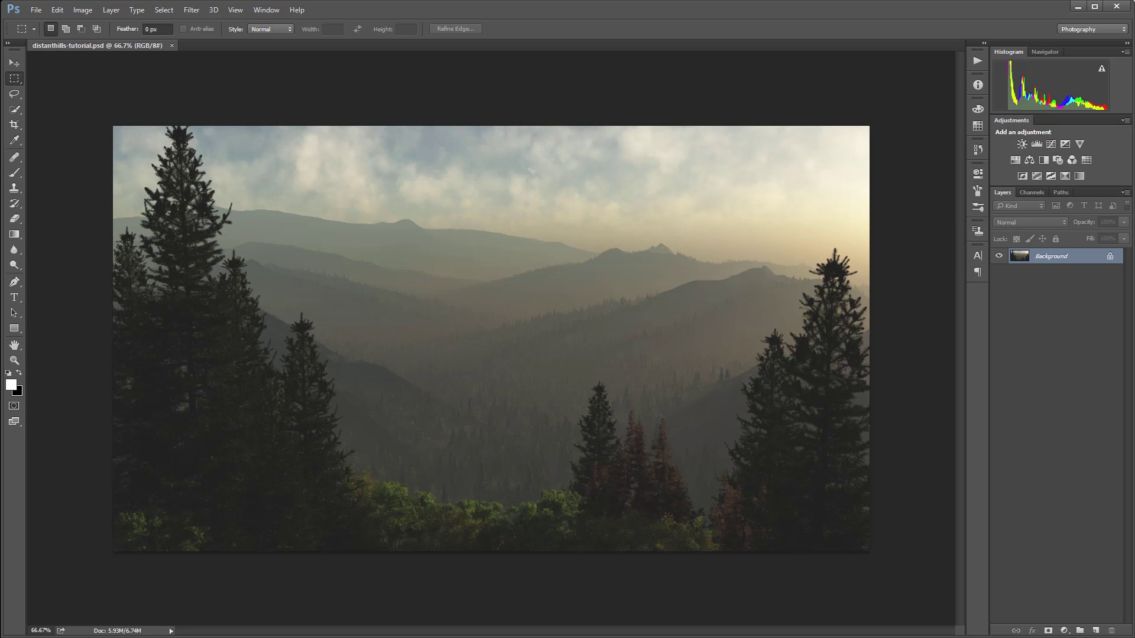
Add a new empty layer and ready the Brush tool with the 1393 px fog brush preset at 100% opacity
{"action": "left_click", "coordinate": [1095, 631]}
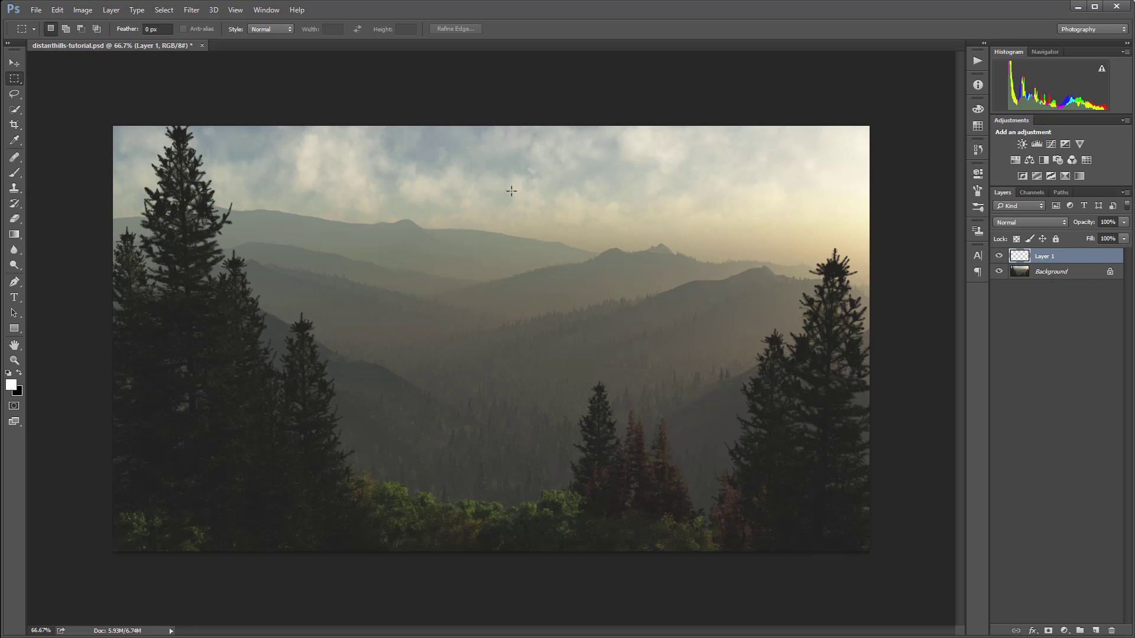
{"action": "left_click", "coordinate": [18, 172]}
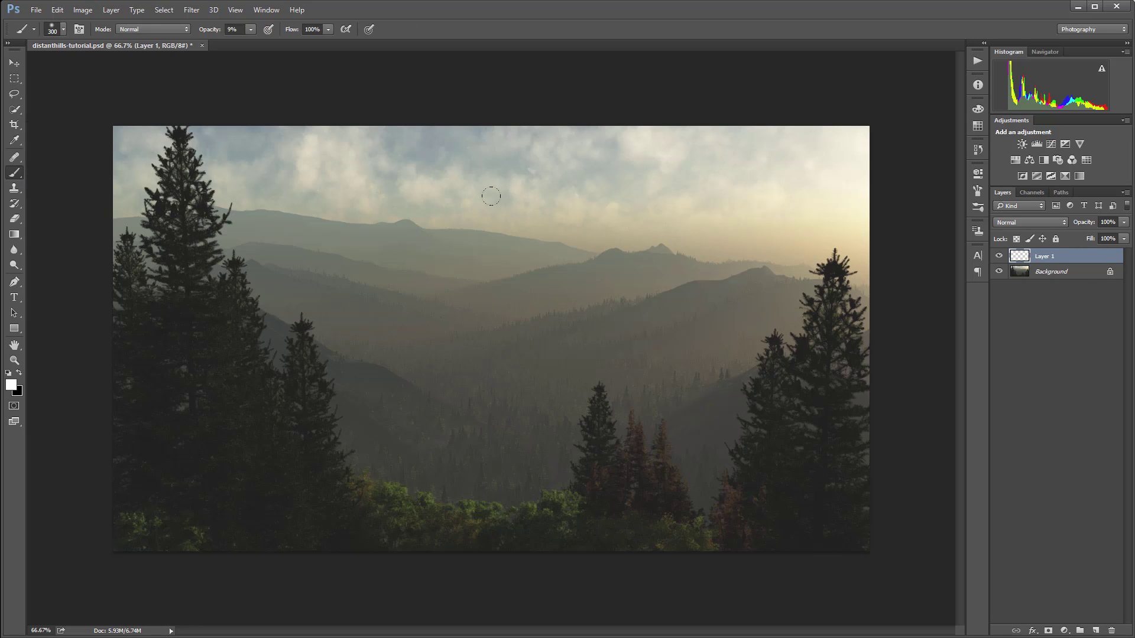
{"action": "right_click", "coordinate": [473, 236]}
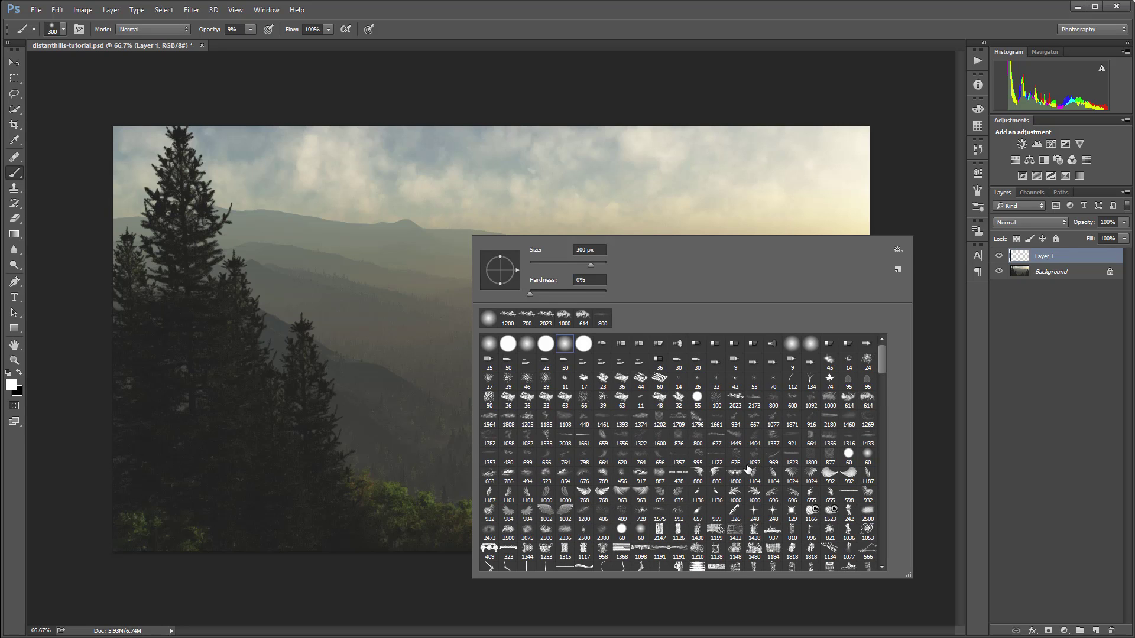
{"action": "left_click", "coordinate": [621, 419]}
{"action": "left_click", "coordinate": [559, 100]}
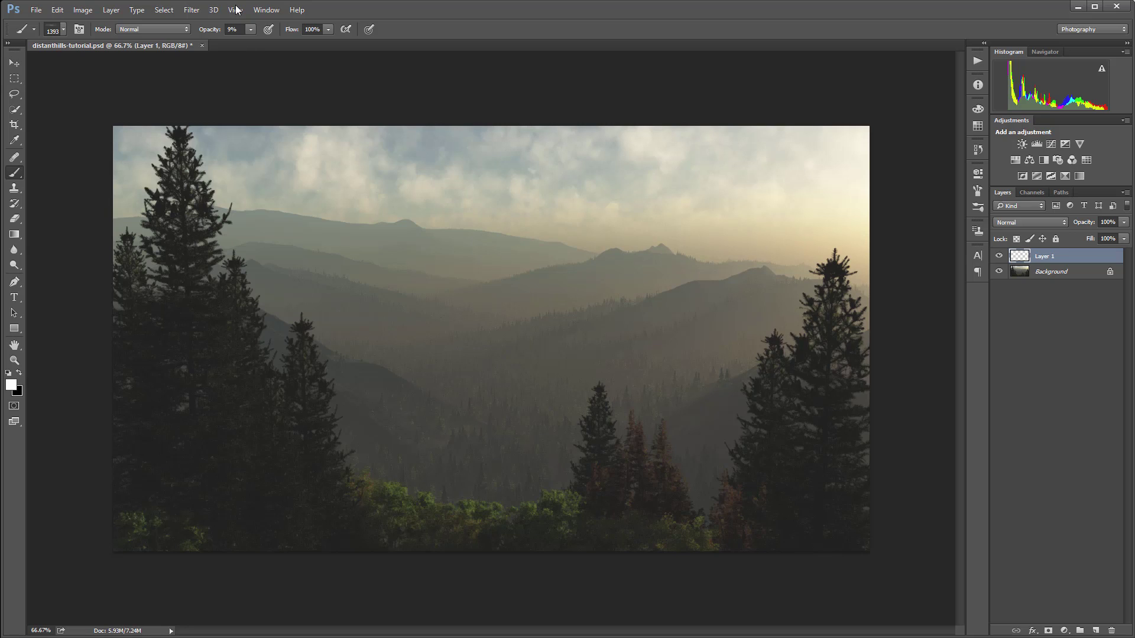
{"action": "key", "text": "0"}
Try single white fog dabs over the lower valley and the middle hills, undoing each one
{"action": "left_click", "coordinate": [469, 421]}
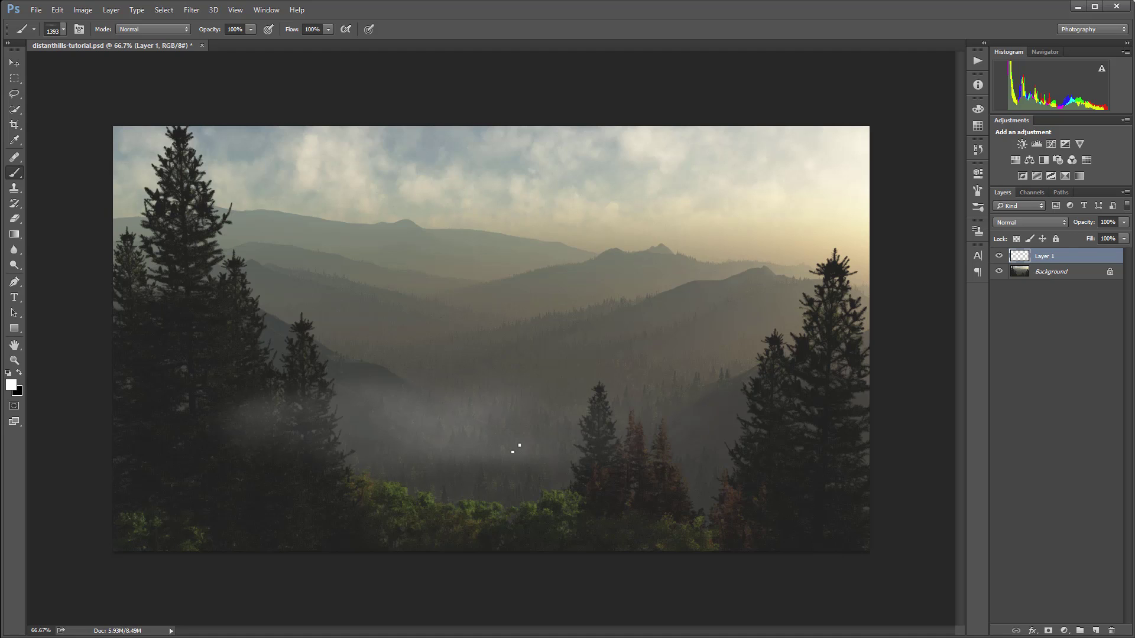
{"action": "key", "text": "ctrl+z"}
{"action": "left_click", "coordinate": [456, 314]}
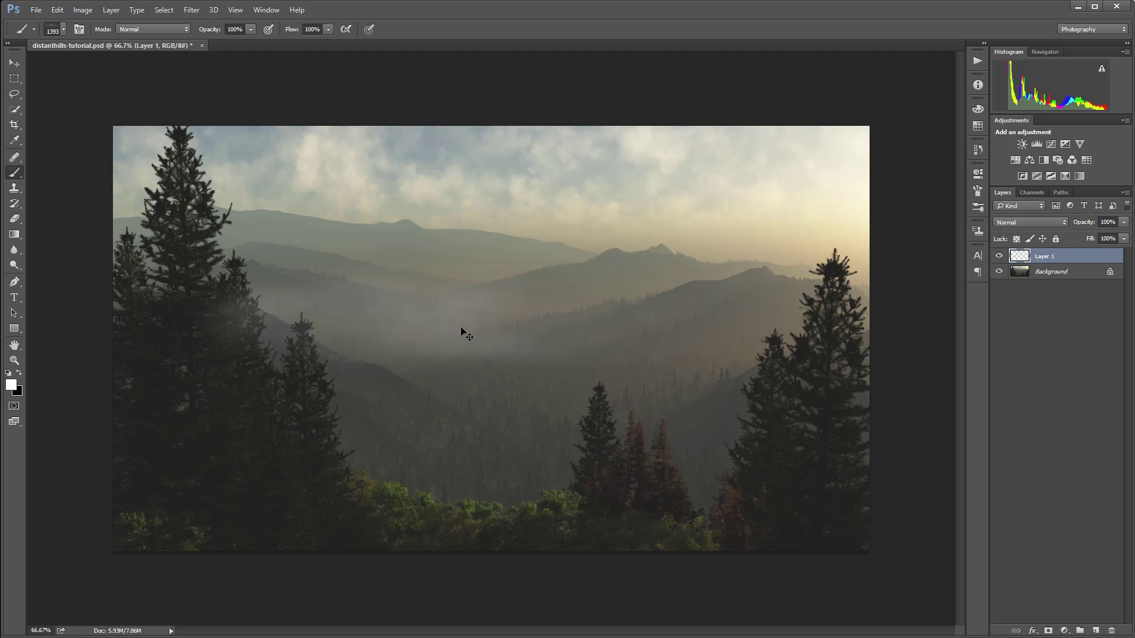
{"action": "key", "text": "ctrl+z"}
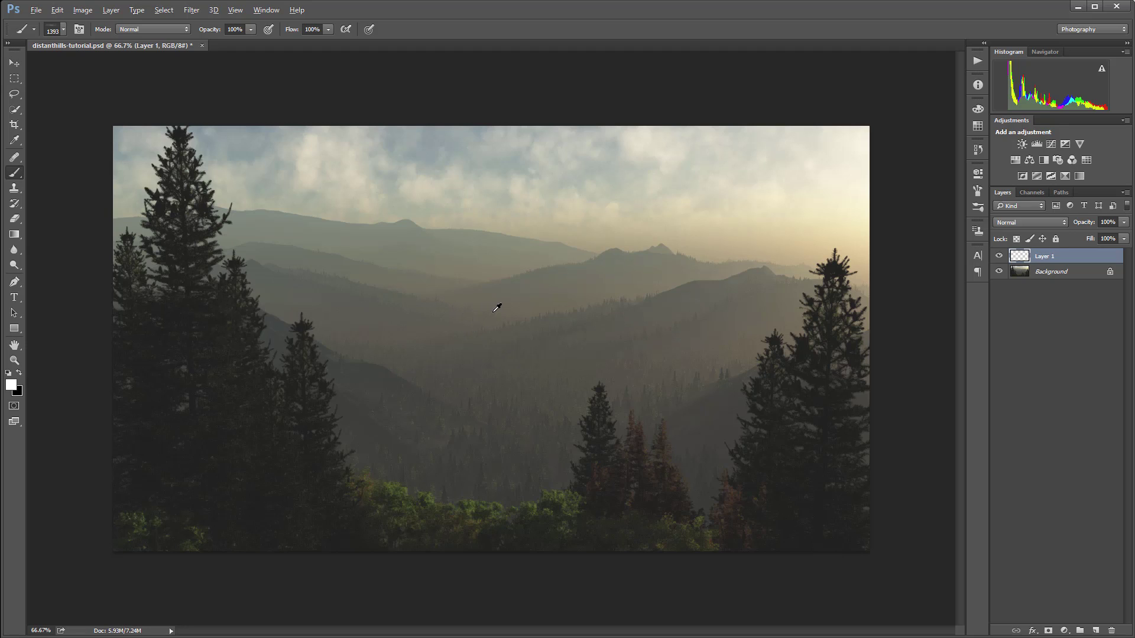
Paint mist over the valley with a haze colour sampled from the hills, and toggle the mist layer's visibility to compare
{"action": "left_click", "coordinate": [528, 297], "text": "alt"}
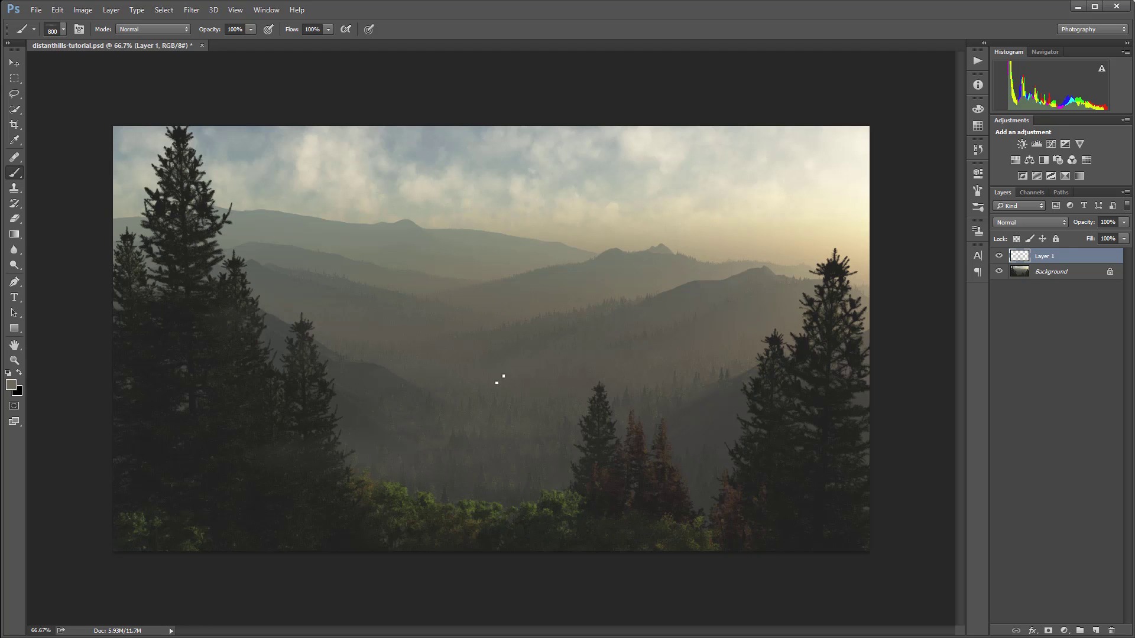
{"action": "left_click", "coordinate": [999, 255]}
{"action": "left_click", "coordinate": [999, 257]}
{"action": "left_click", "coordinate": [999, 257]}
{"action": "left_click", "coordinate": [999, 258]}
Add another new layer and set a white foreground colour with the 2173 px brush preset
{"action": "left_click", "coordinate": [1095, 631]}
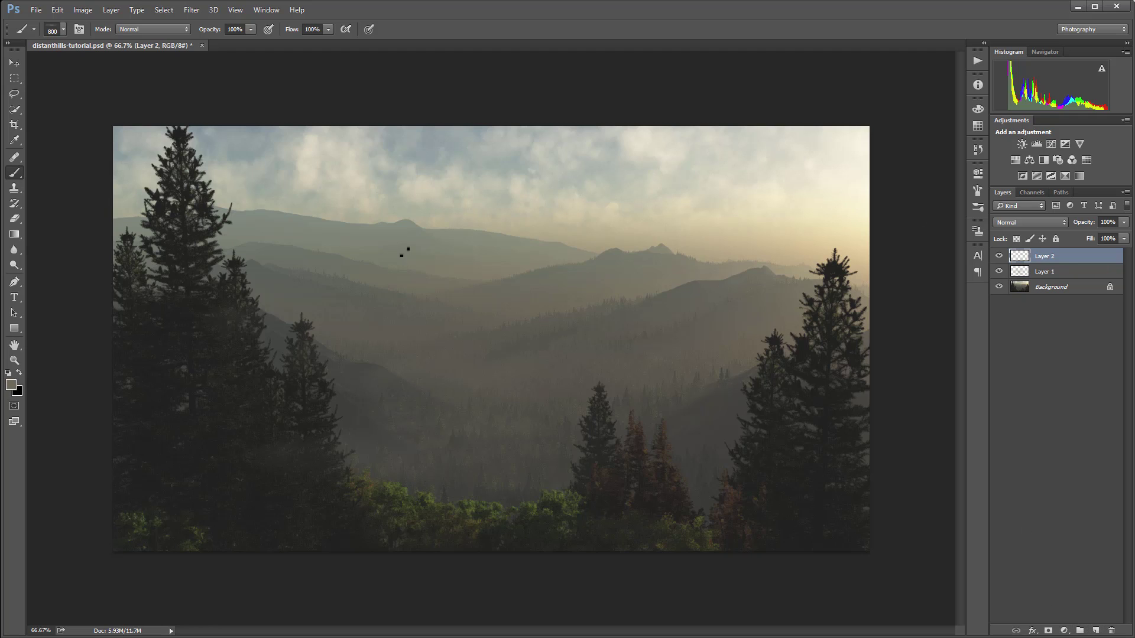
{"action": "key", "text": "d"}
{"action": "key", "text": "x"}
{"action": "right_click", "coordinate": [443, 225]}
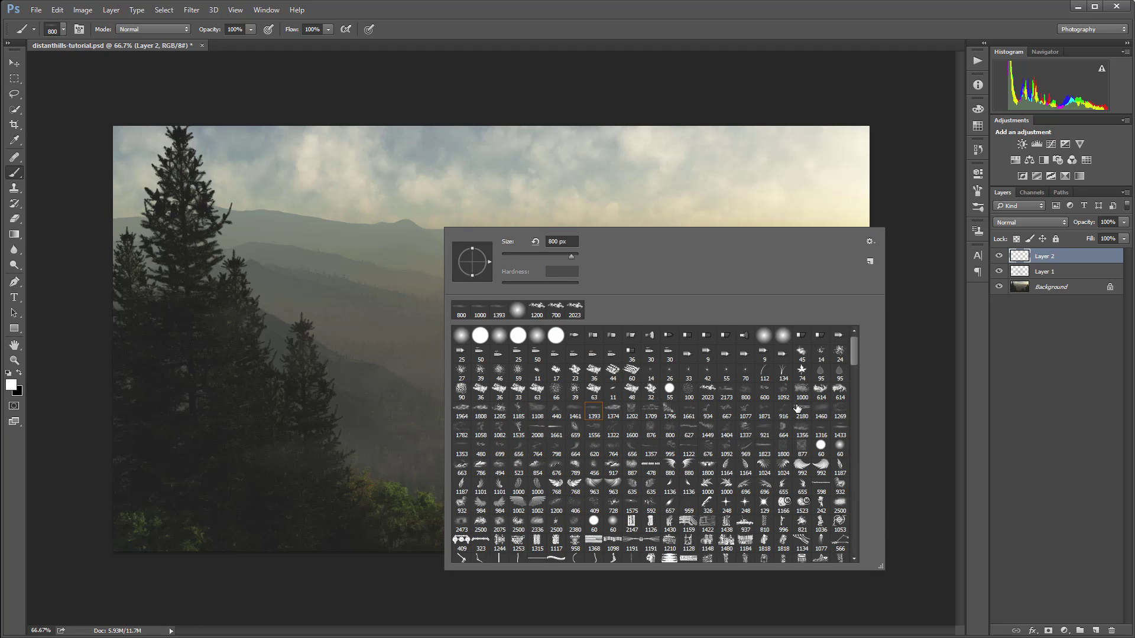
{"action": "left_click", "coordinate": [726, 391]}
{"action": "key", "text": "Return"}
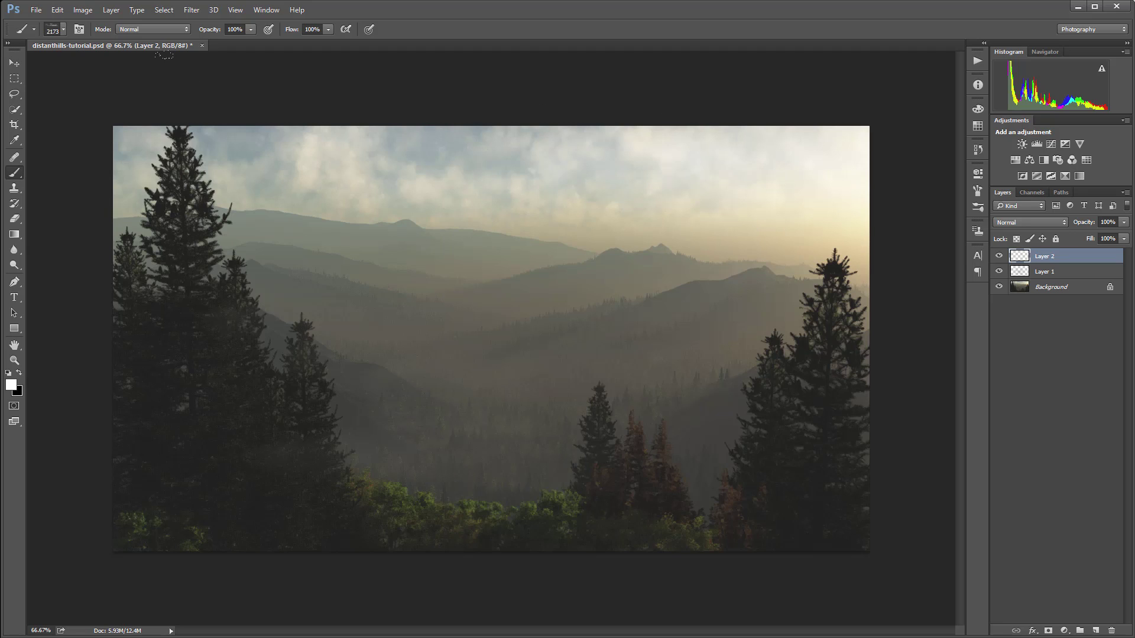
Paint white haze along the upper sky and set that layer's blend mode to Soft Light
{"action": "left_click_drag", "start_coordinate": [165, 54], "coordinate": [158, 54]}
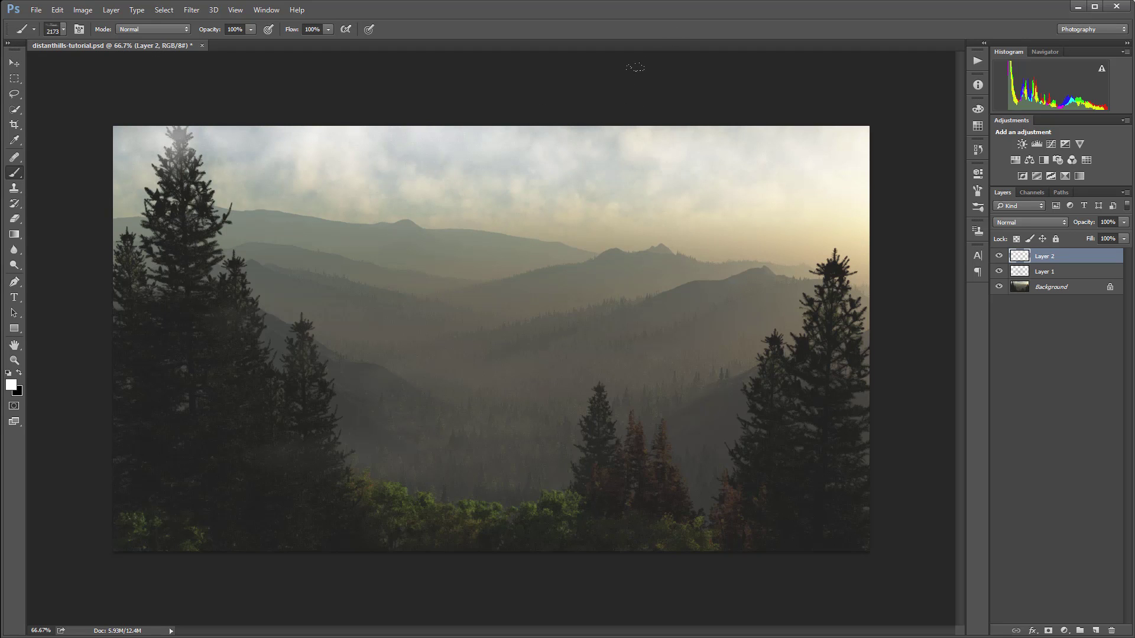
{"action": "left_click_drag", "start_coordinate": [635, 66], "coordinate": [341, 103]}
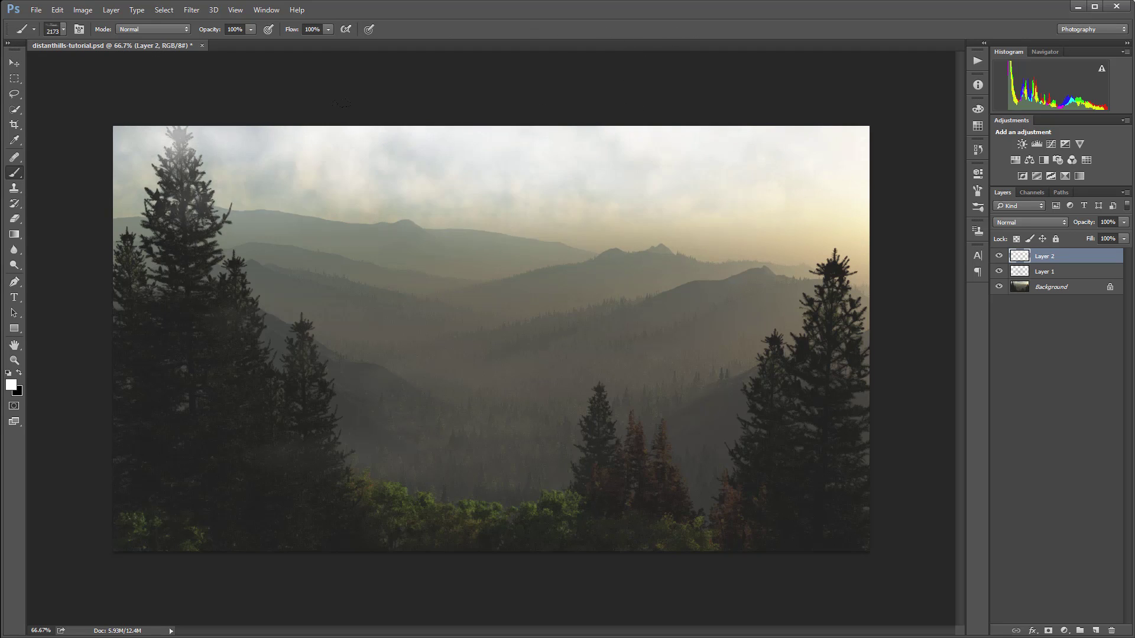
{"action": "left_click", "coordinate": [1059, 222]}
{"action": "key", "text": "Escape"}
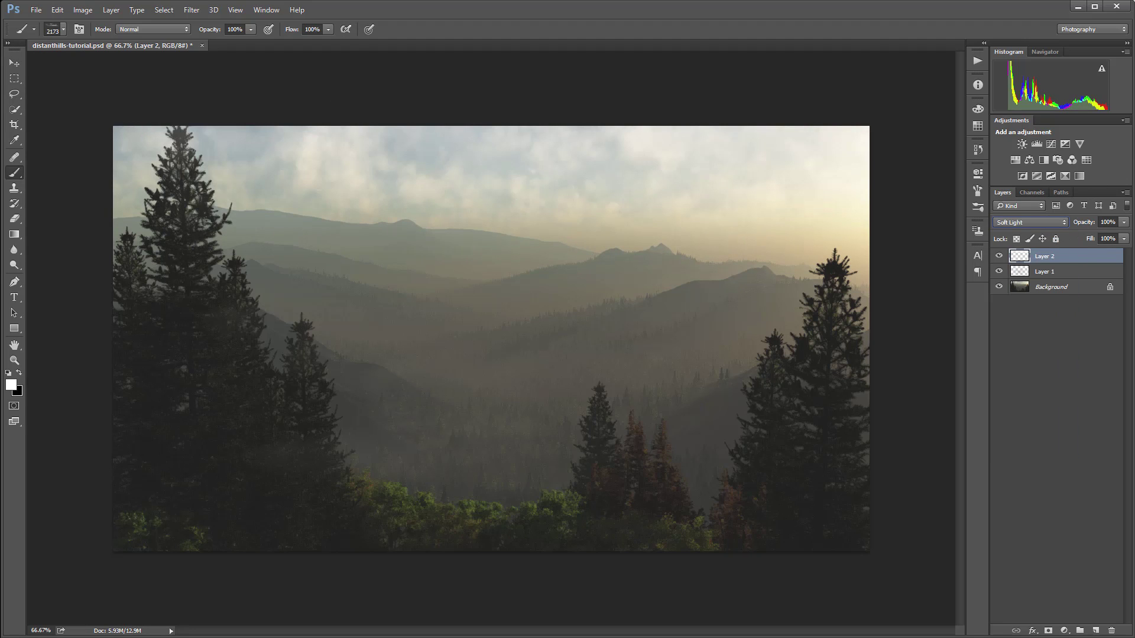
Try a 16% fill on the sky haze layer, and delete that layer so only the mist layer remains above the background
{"action": "left_click", "coordinate": [1124, 240]}
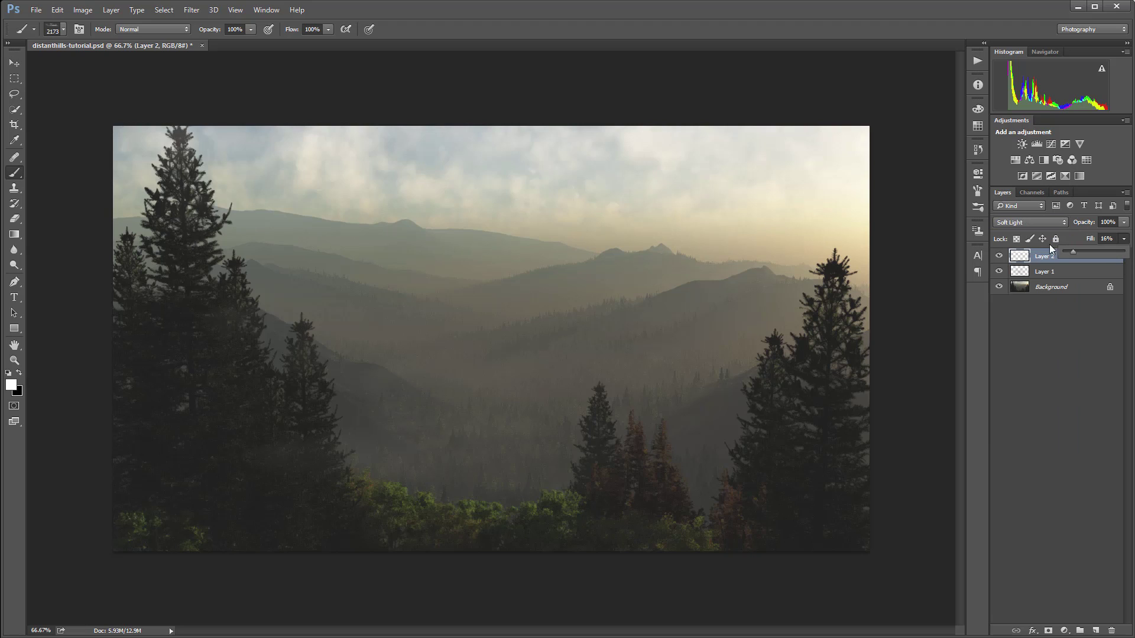
{"action": "left_click_drag", "start_coordinate": [1049, 243], "coordinate": [1113, 633]}
{"action": "left_click", "coordinate": [1074, 271]}
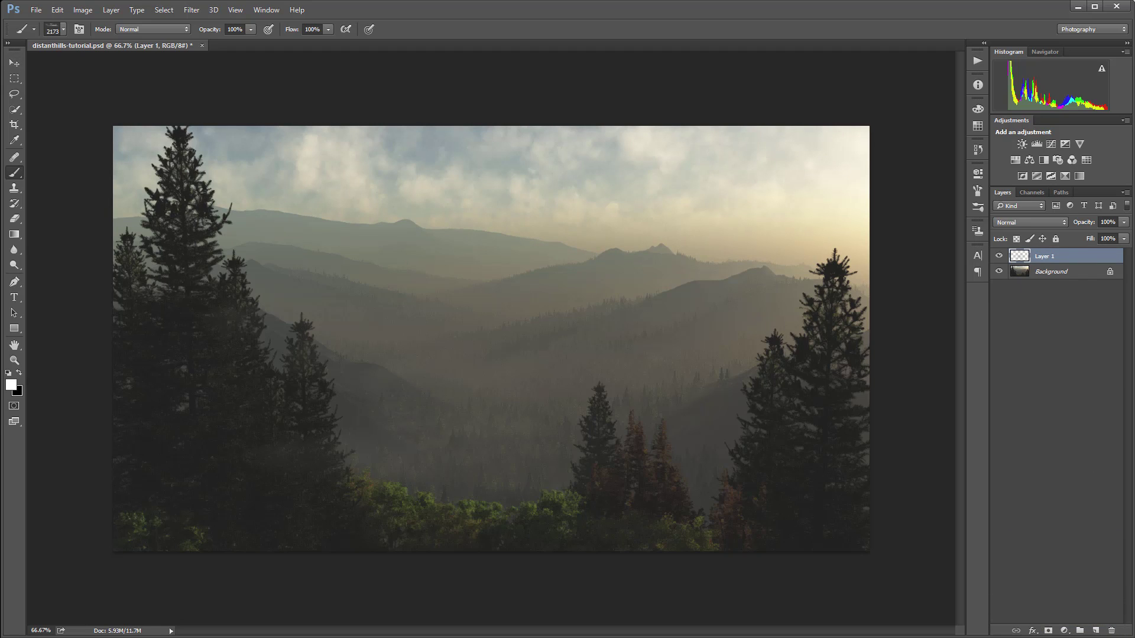
Stamp all visible layers into a new merged layer and open it in the Filter Forge filter
{"action": "left_click", "coordinate": [14, 62]}
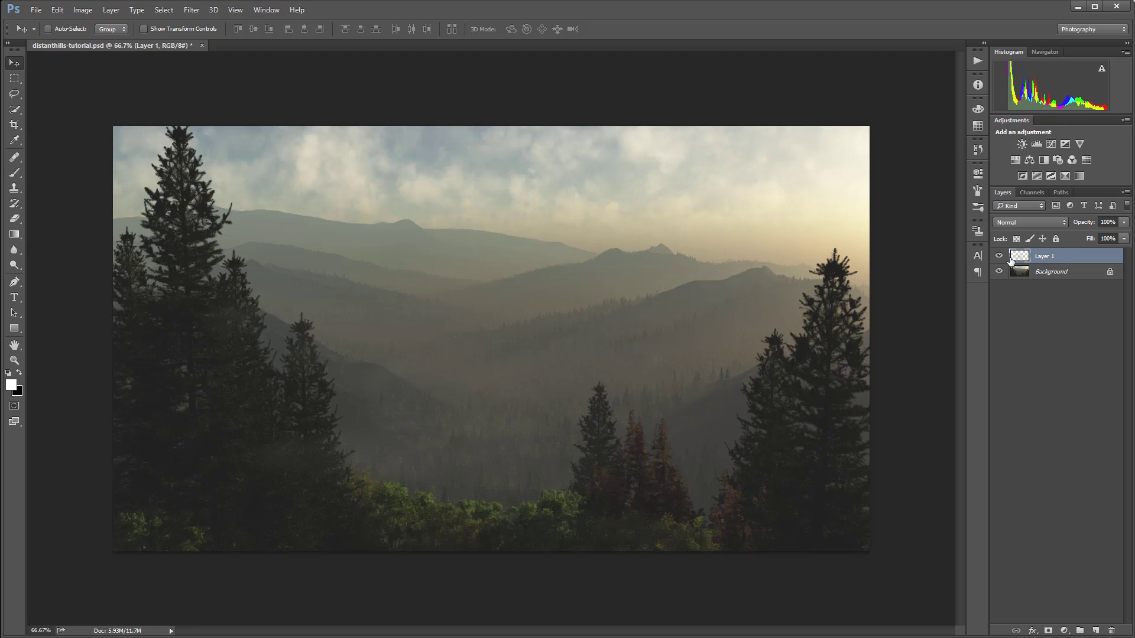
{"action": "key", "text": "ctrl+alt+shift+e"}
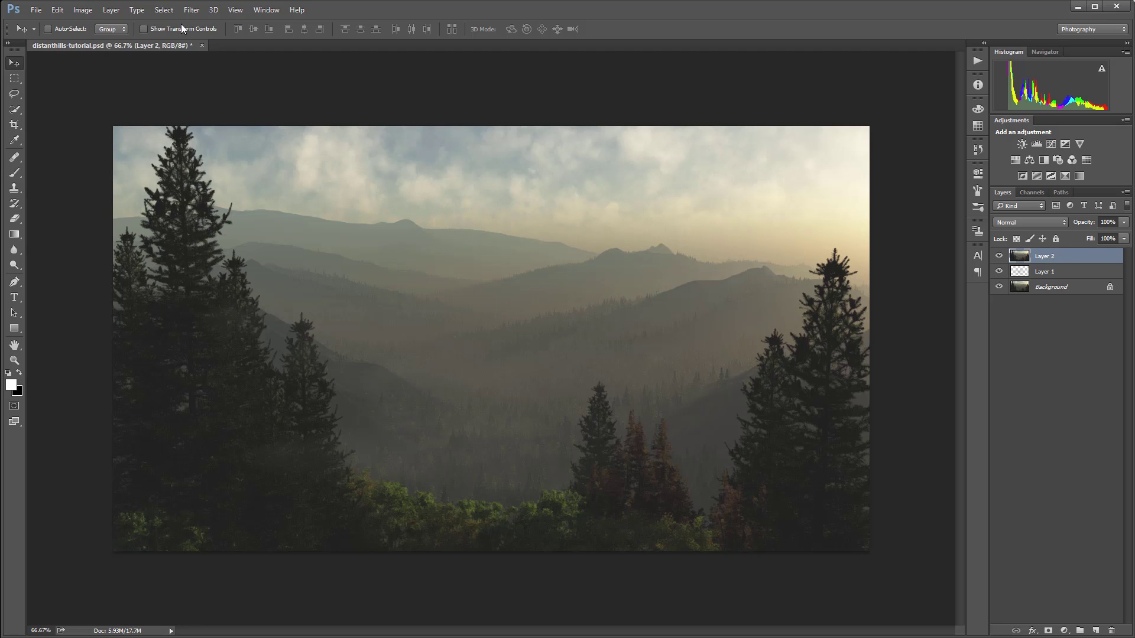
{"action": "left_click", "coordinate": [191, 10]}
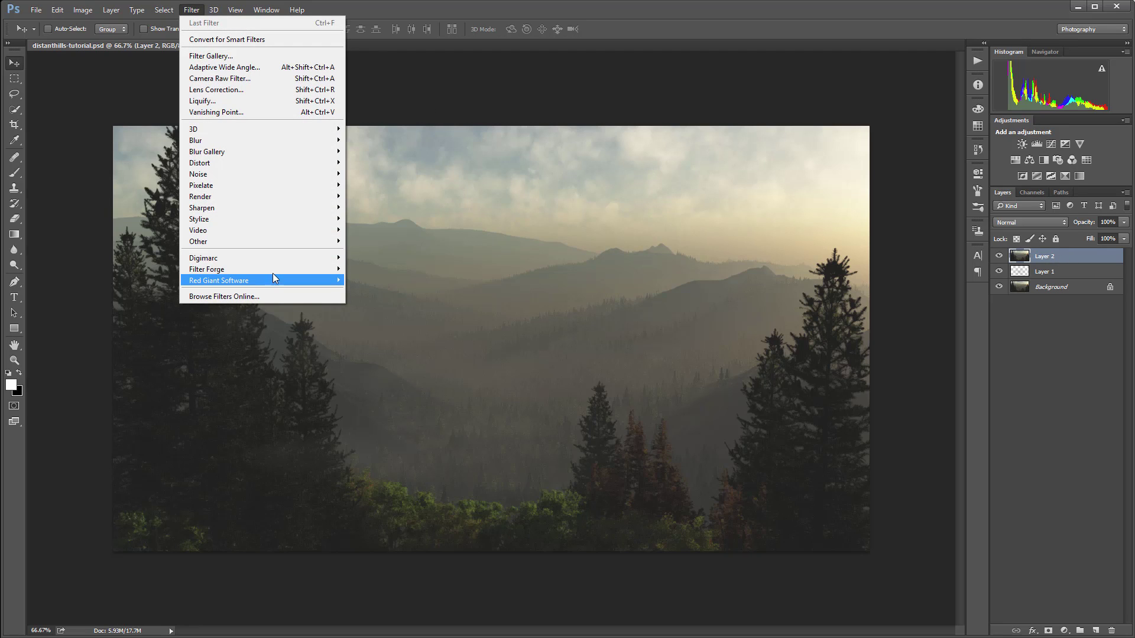
{"action": "mouse_move", "coordinate": [267, 269]}
{"action": "left_click", "coordinate": [155, 269]}
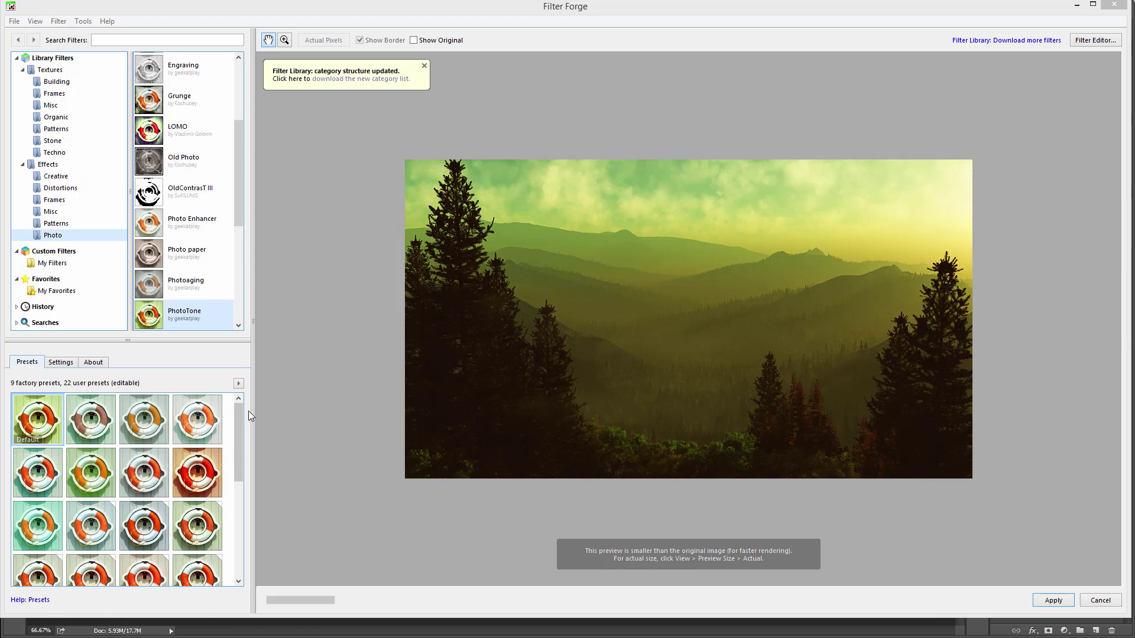
Preview the first two PhotoTone presets of the fourth row on the landscape and dismiss the filter library notice
{"action": "left_click_drag", "start_coordinate": [236, 421], "coordinate": [231, 464]}
{"action": "left_click", "coordinate": [28, 461]}
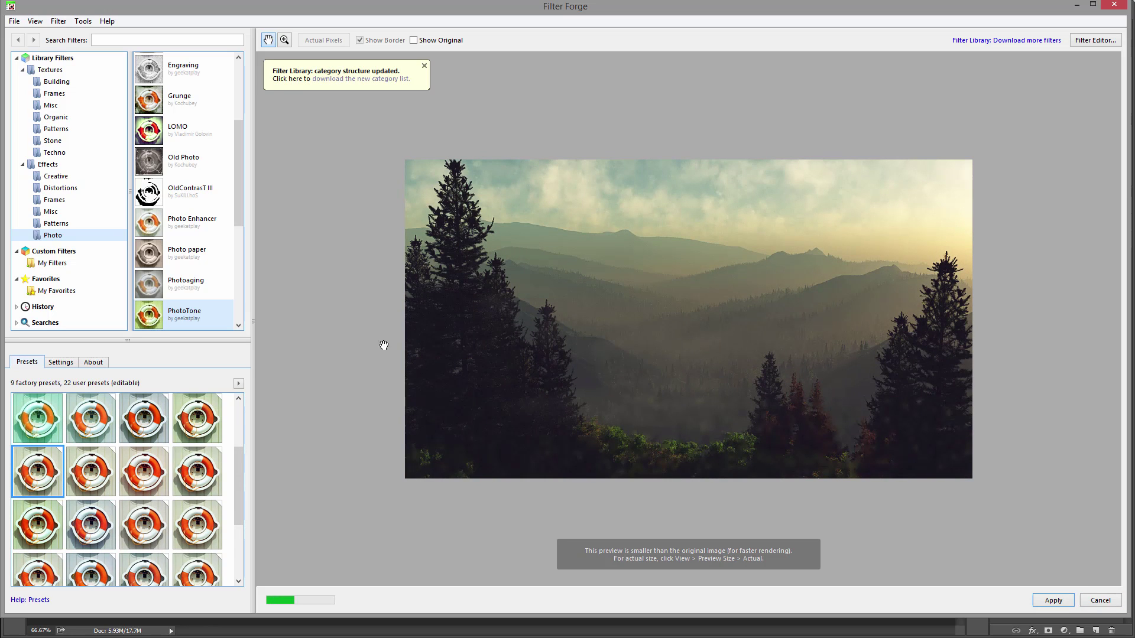
{"action": "left_click", "coordinate": [90, 471]}
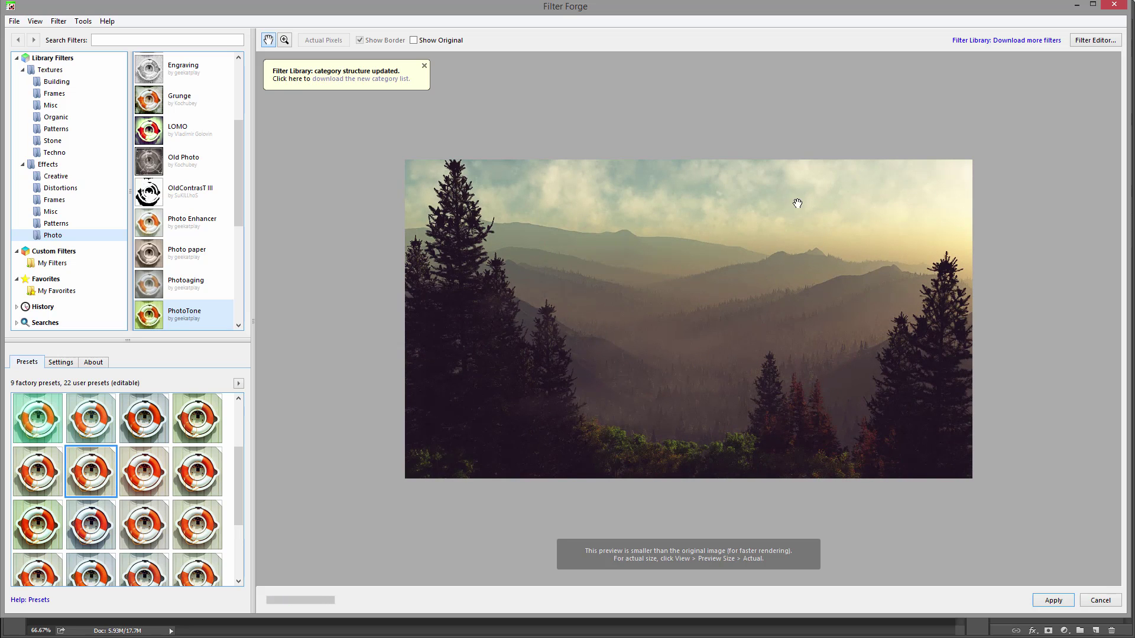
{"action": "left_click", "coordinate": [42, 480]}
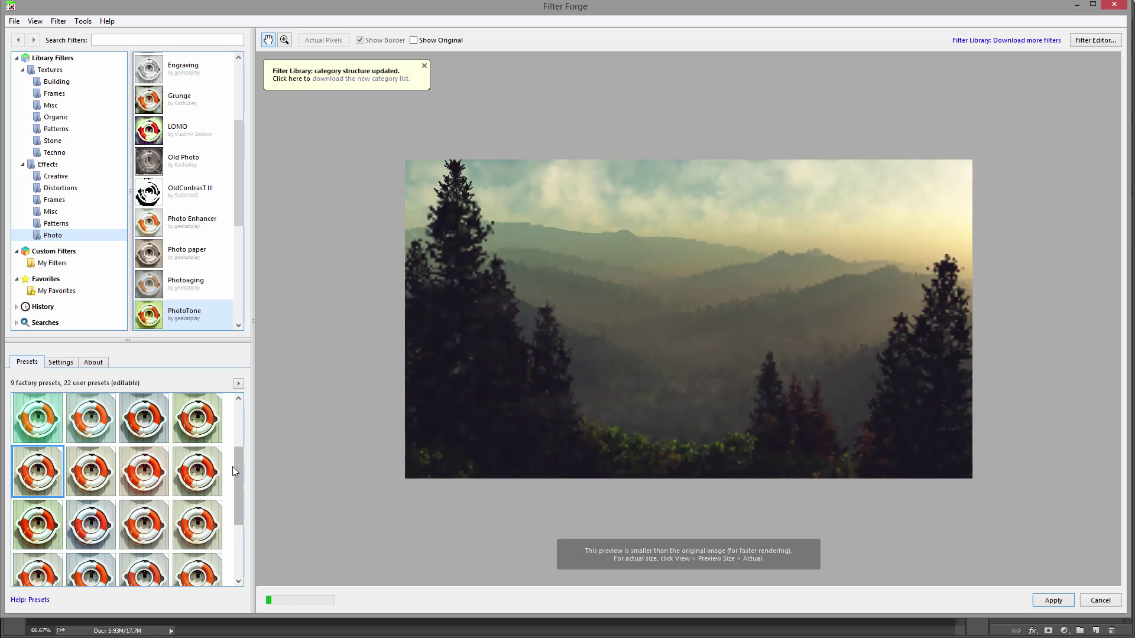
{"action": "scroll", "coordinate": [236, 473], "scroll_direction": "down", "scroll_amount": 4}
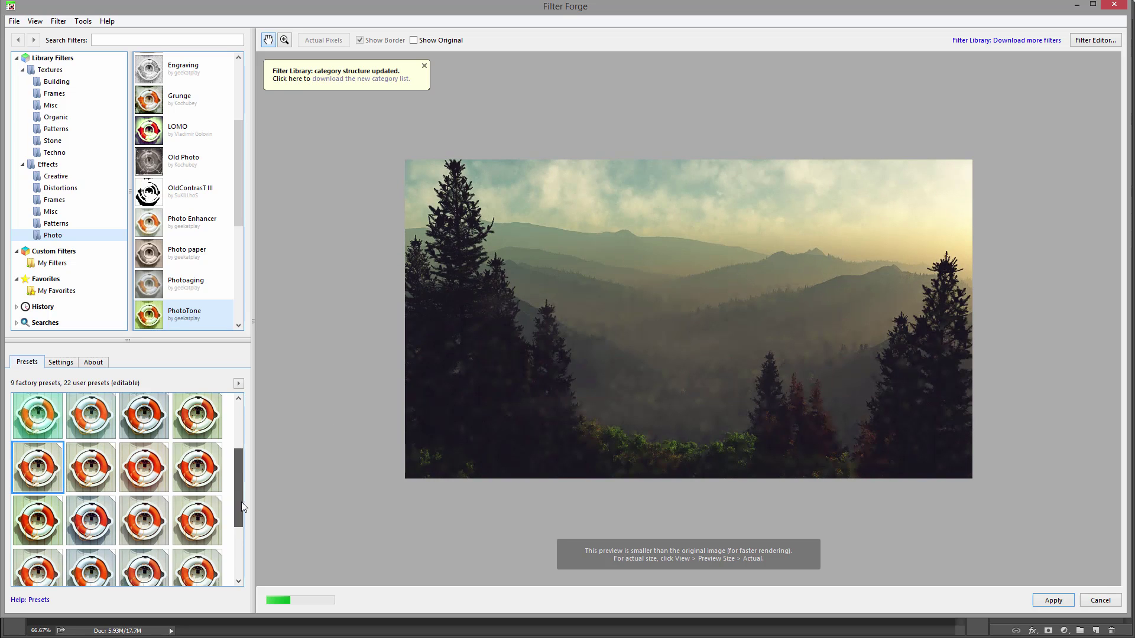
{"action": "left_click", "coordinate": [424, 67]}
Preview several PhotoTone presets from the last three rows on the landscape to compare their colour tones
{"action": "left_click", "coordinate": [100, 455]}
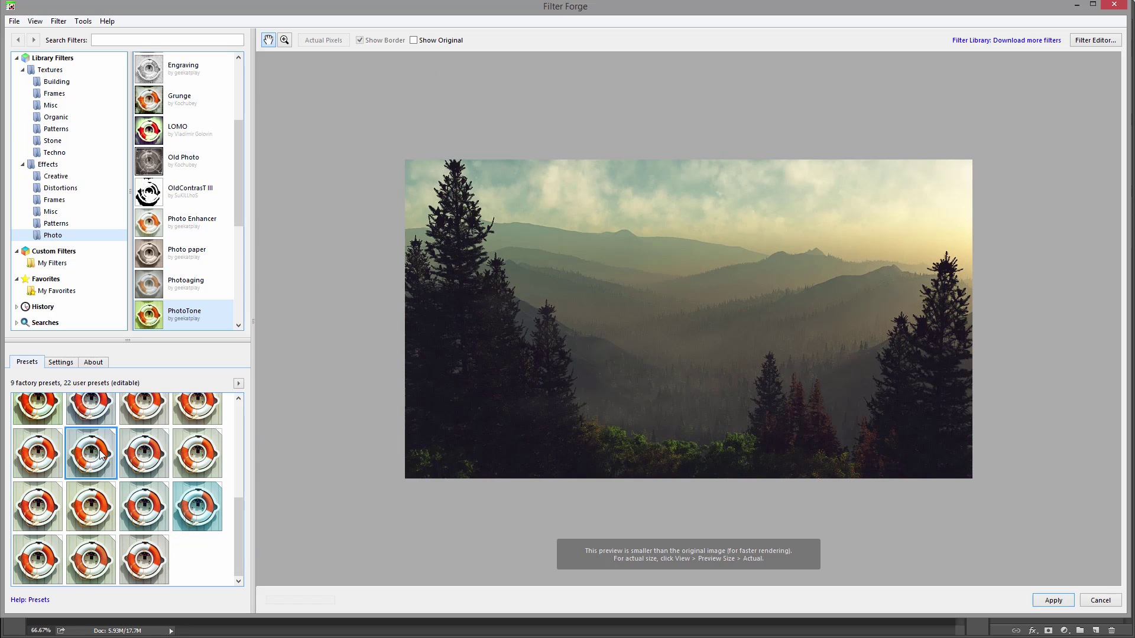
{"action": "left_click", "coordinate": [152, 563]}
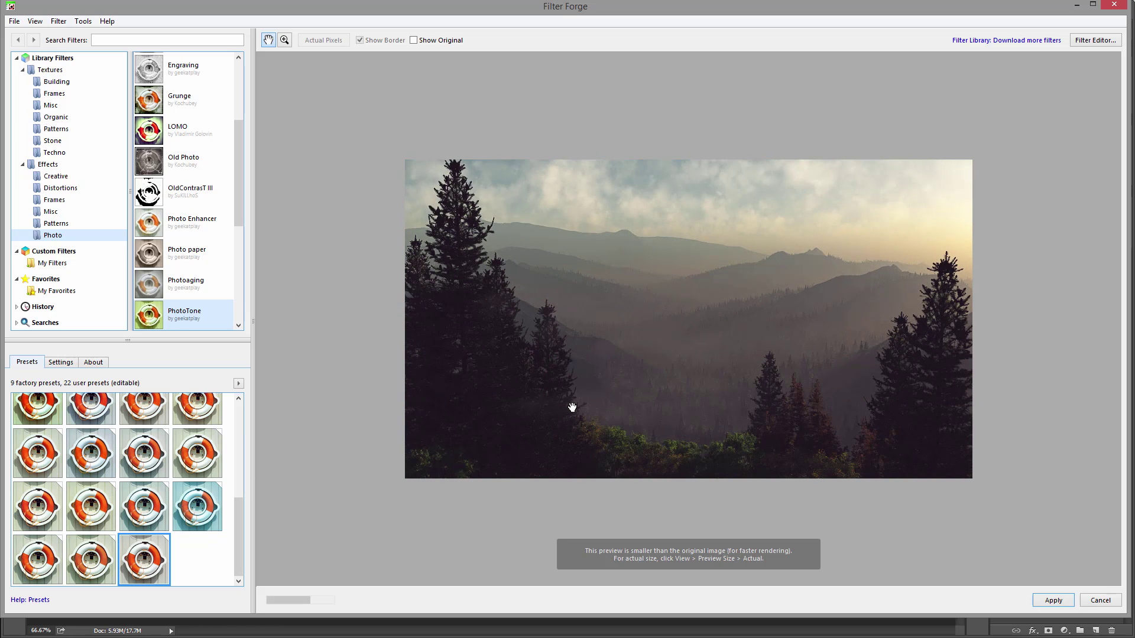
{"action": "left_click", "coordinate": [94, 510]}
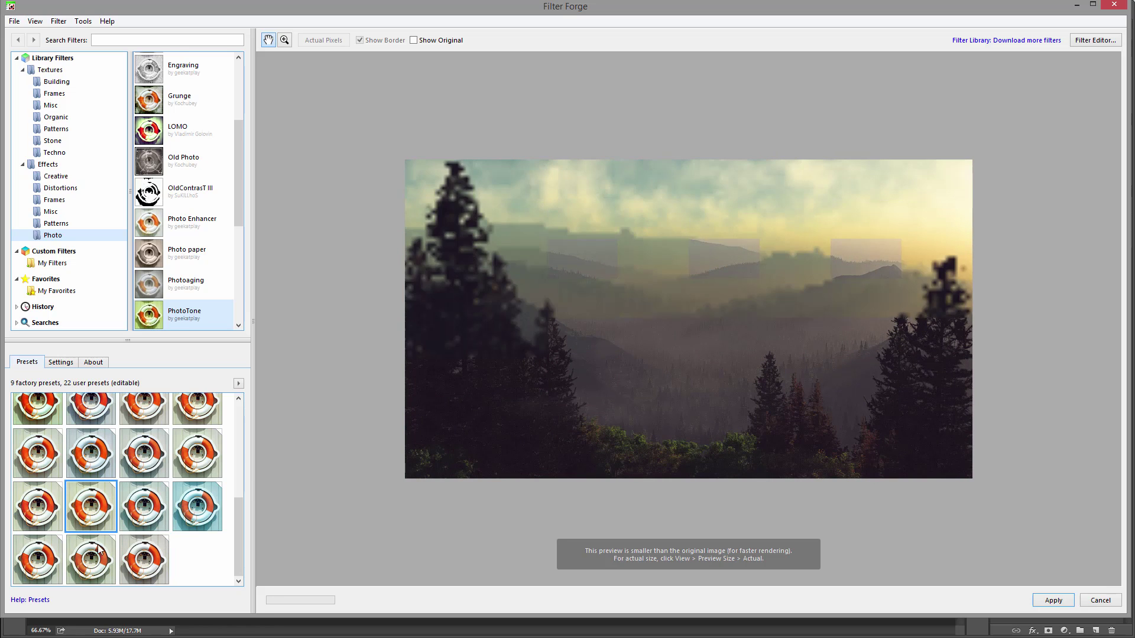
{"action": "left_click", "coordinate": [97, 550]}
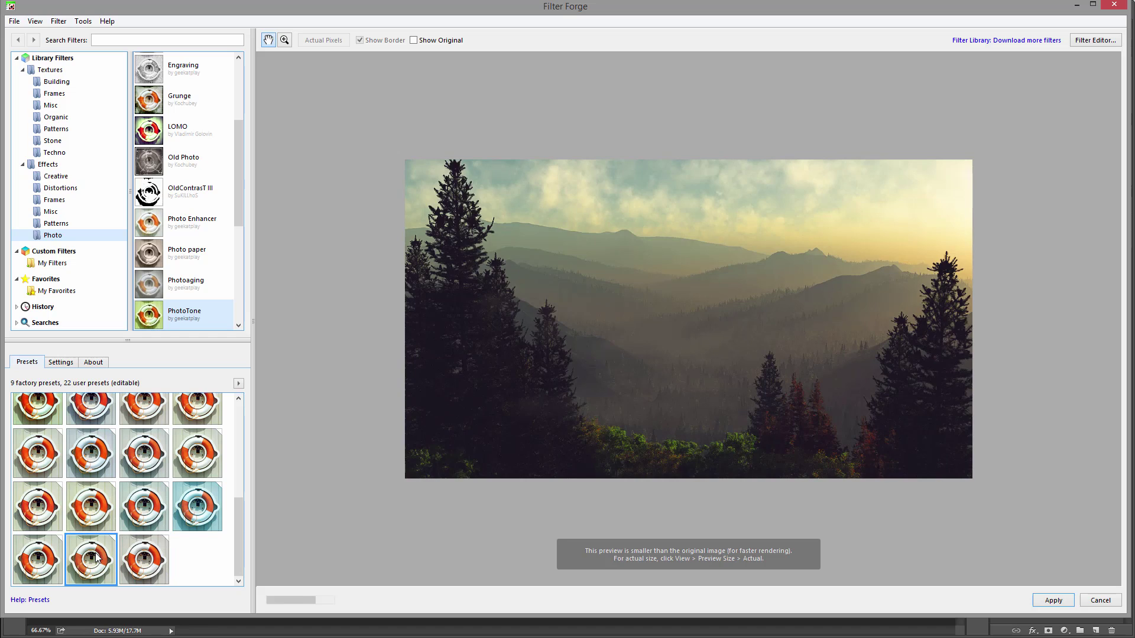
{"action": "left_click", "coordinate": [35, 502]}
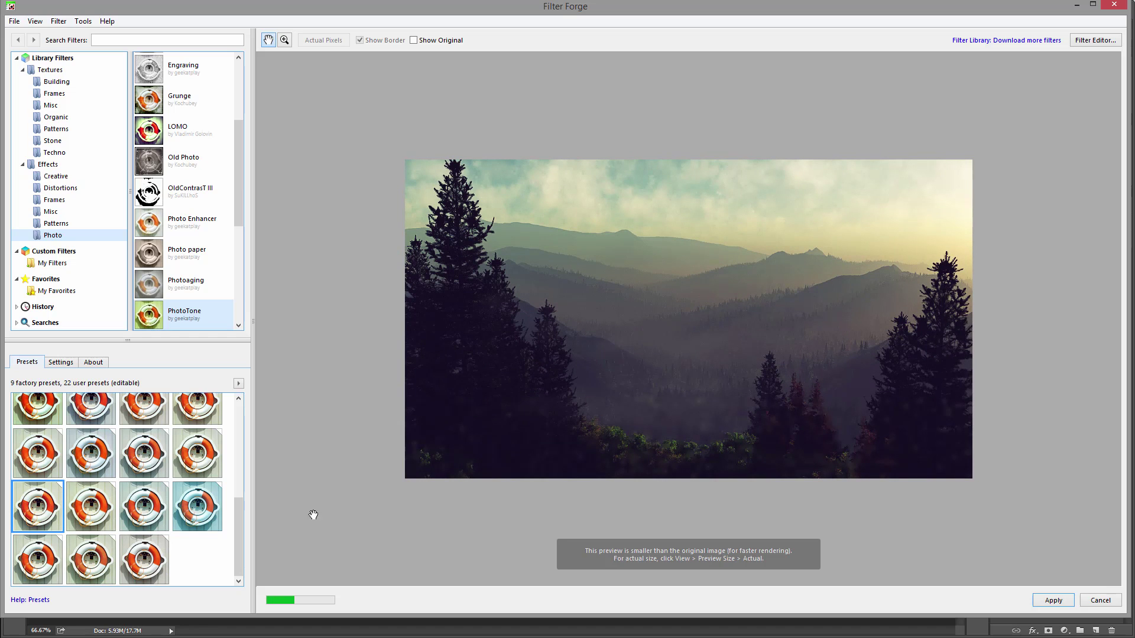
{"action": "left_click", "coordinate": [144, 559]}
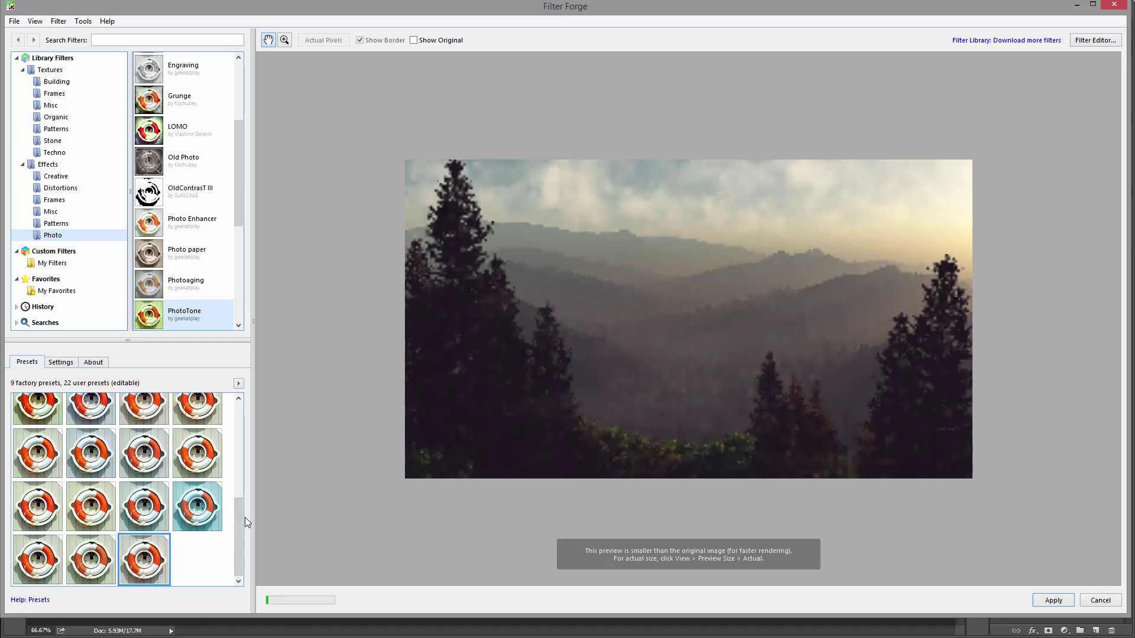
Preview the second, third and fourth PhotoTone presets of a middle row on the landscape to compare their tones
{"action": "left_click_drag", "start_coordinate": [236, 520], "coordinate": [235, 486]}
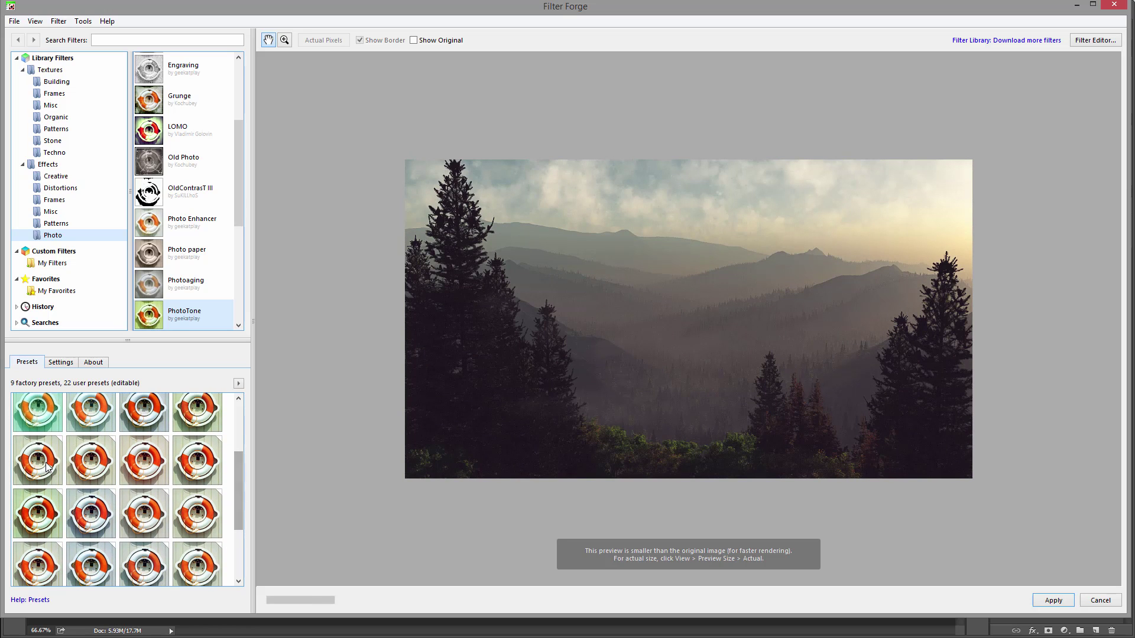
{"action": "left_click", "coordinate": [87, 468]}
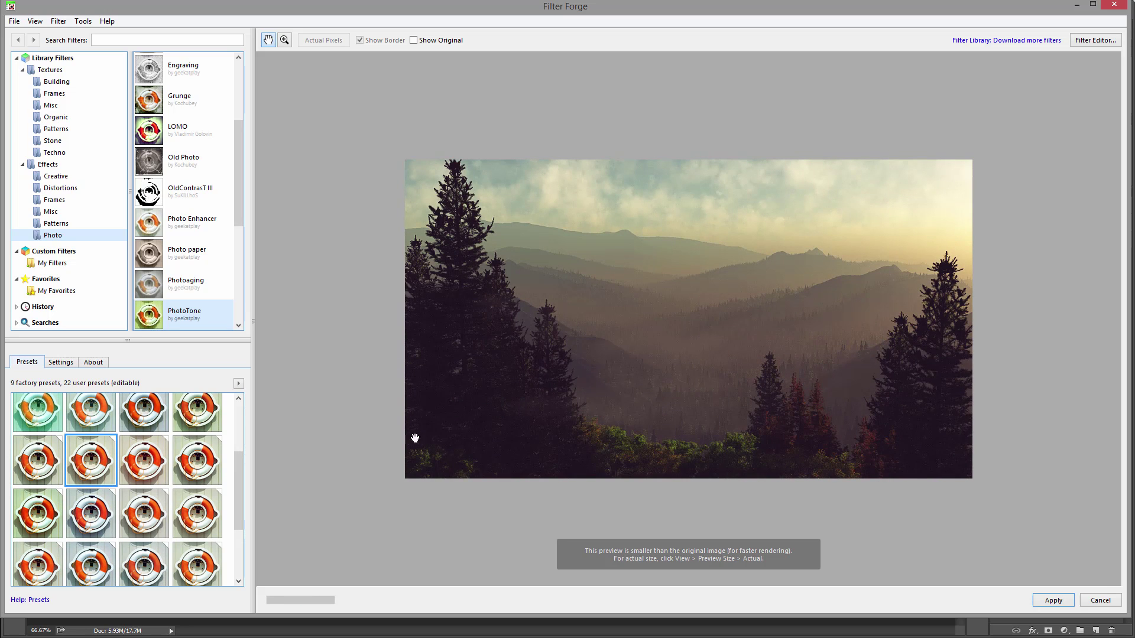
{"action": "left_click", "coordinate": [166, 466]}
{"action": "left_click", "coordinate": [211, 469]}
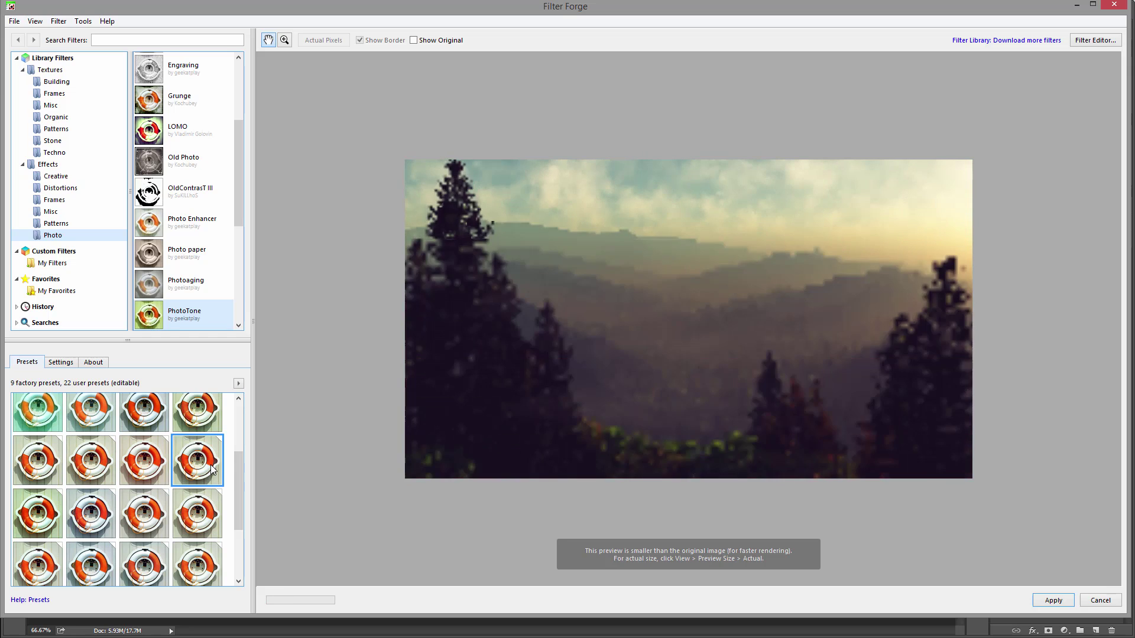
{"action": "left_click", "coordinate": [146, 465]}
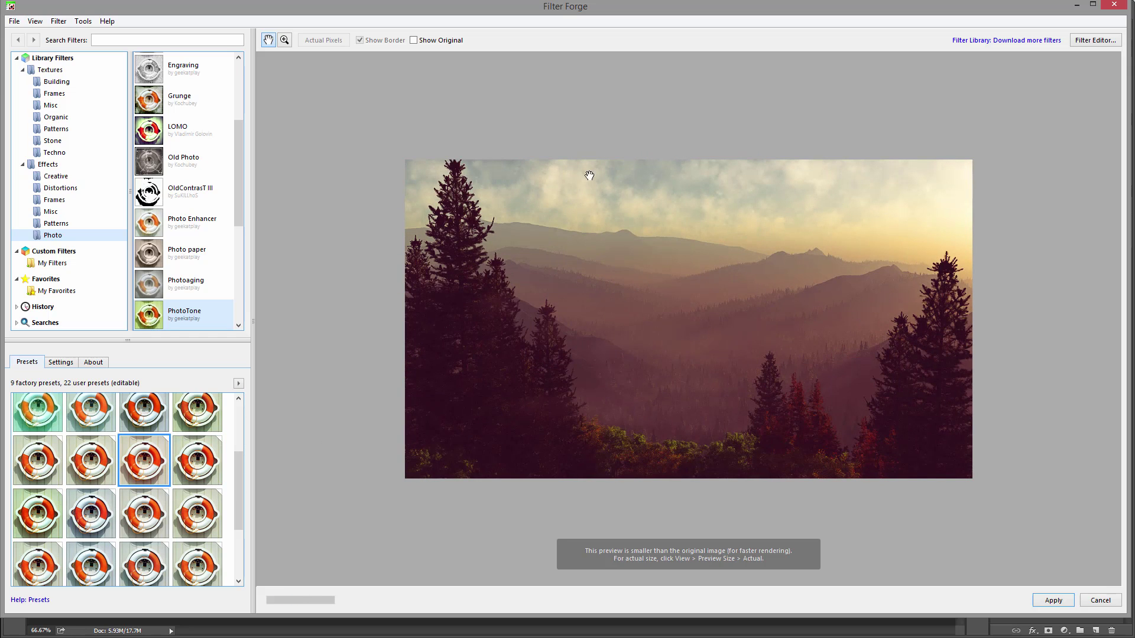
{"action": "left_click", "coordinate": [207, 470]}
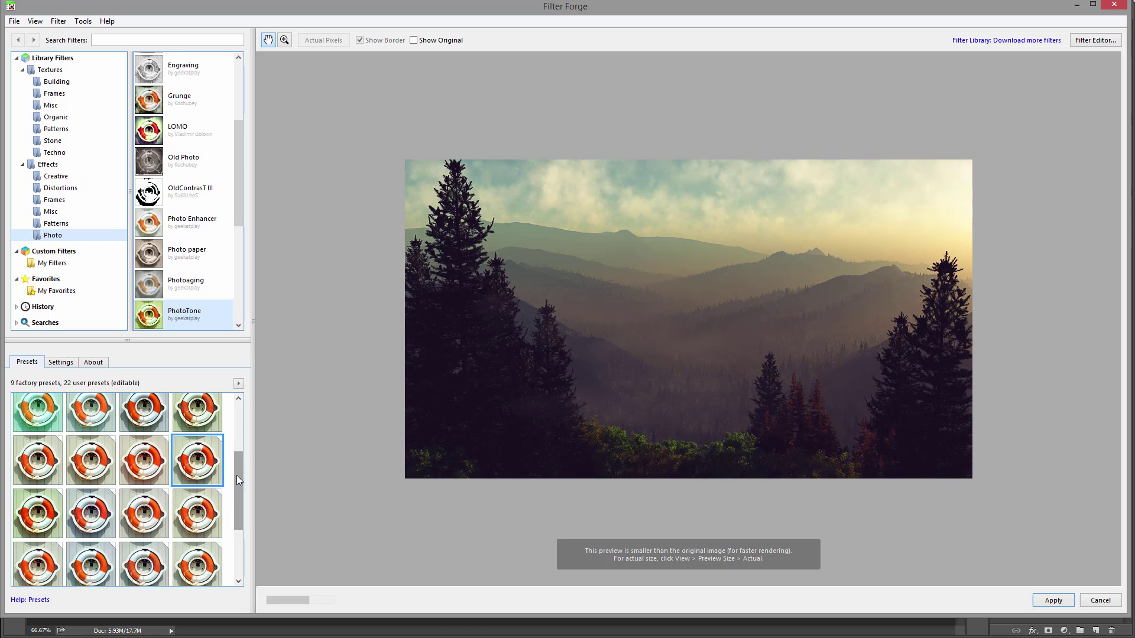
Preview the second and fourth presets of the following row, and select the very last PhotoTone preset in the list
{"action": "scroll", "coordinate": [238, 479], "scroll_direction": "down", "scroll_amount": 1}
{"action": "left_click", "coordinate": [100, 473]}
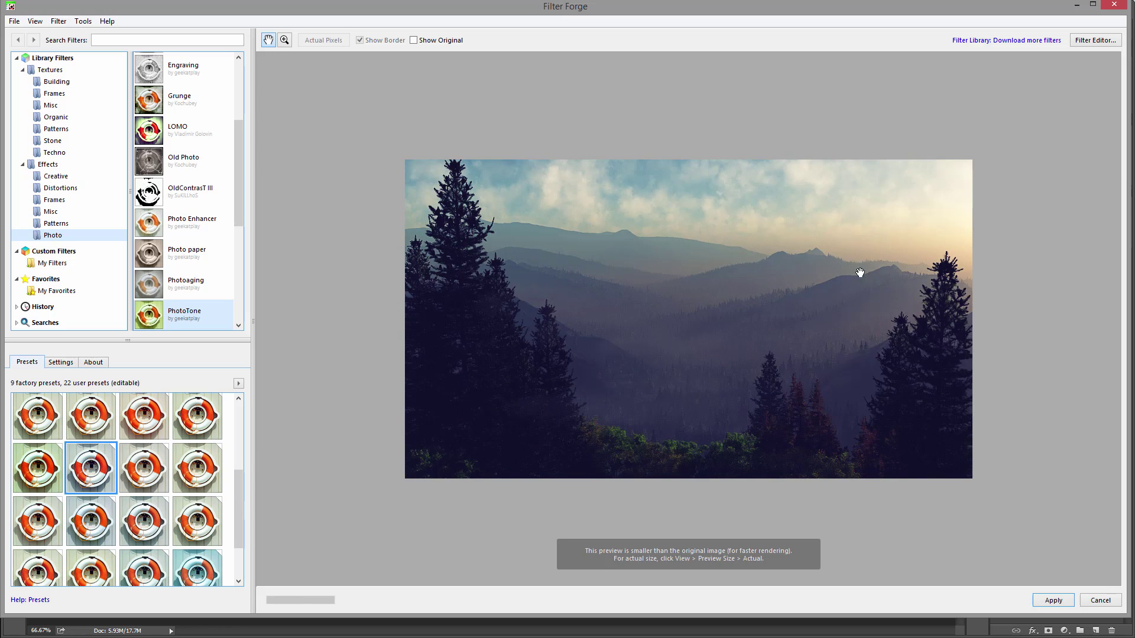
{"action": "scroll", "coordinate": [240, 480], "scroll_direction": "down", "scroll_amount": 1}
{"action": "left_click", "coordinate": [209, 458]}
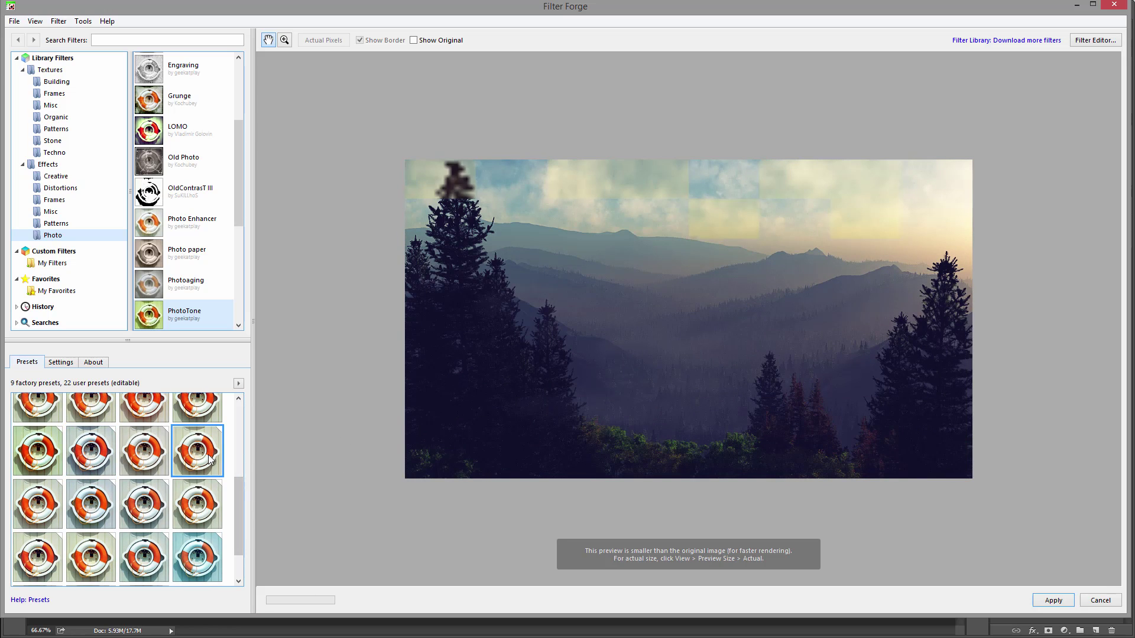
{"action": "scroll", "coordinate": [239, 520], "scroll_direction": "down", "scroll_amount": 1}
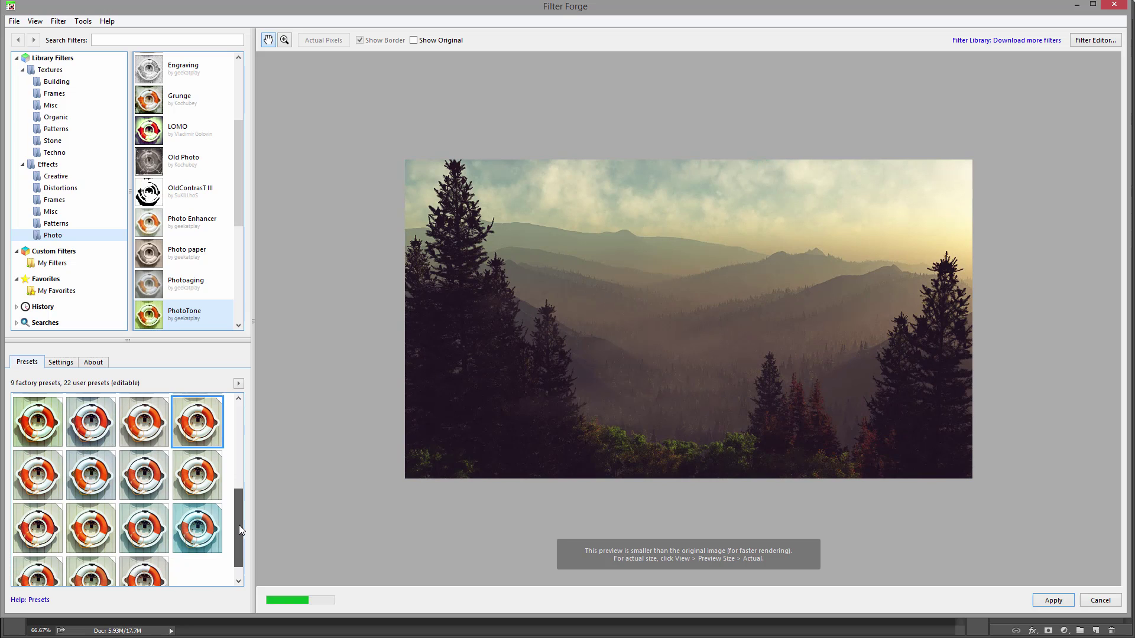
{"action": "left_click", "coordinate": [132, 568]}
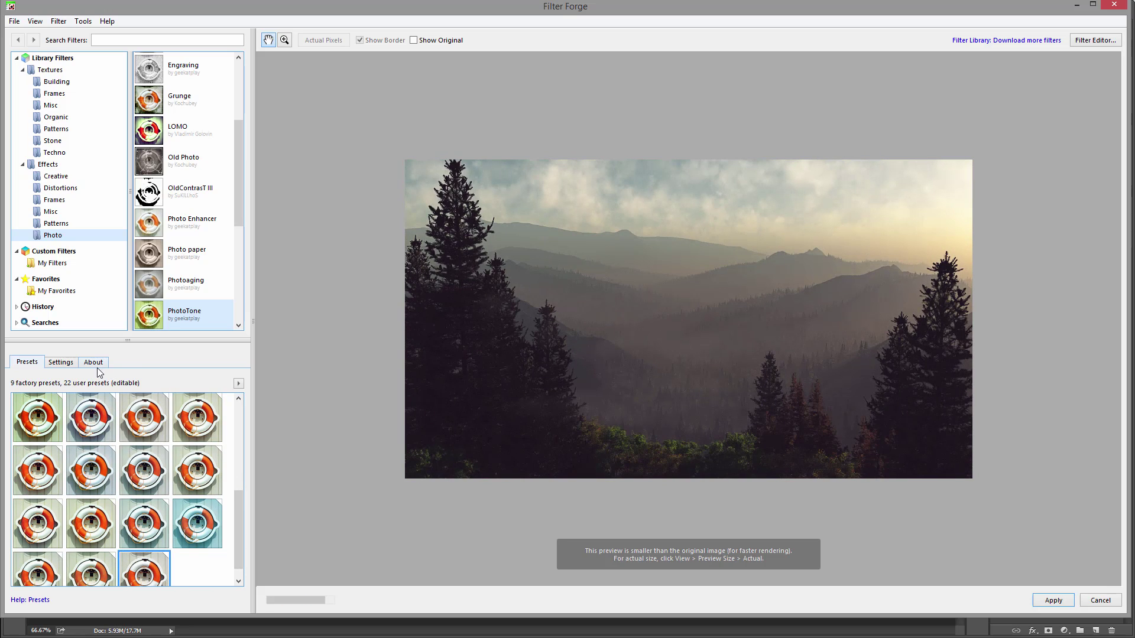
In the preset's settings, set Vibrance to 47 and Saturation to 46
{"action": "left_click", "coordinate": [60, 362]}
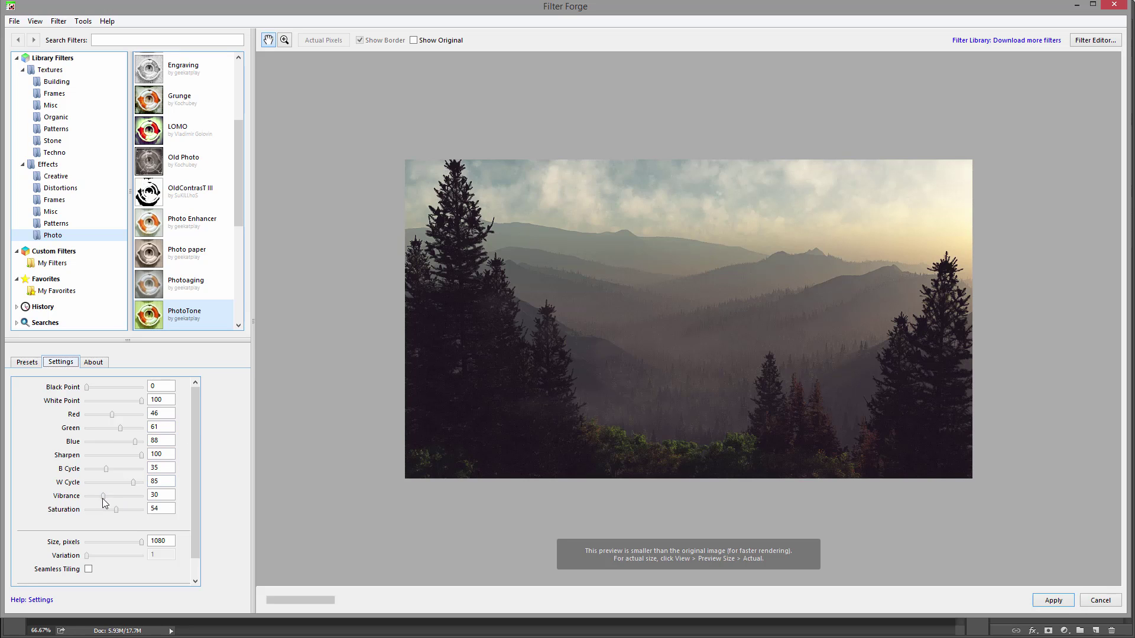
{"action": "left_click_drag", "start_coordinate": [103, 498], "coordinate": [115, 498]}
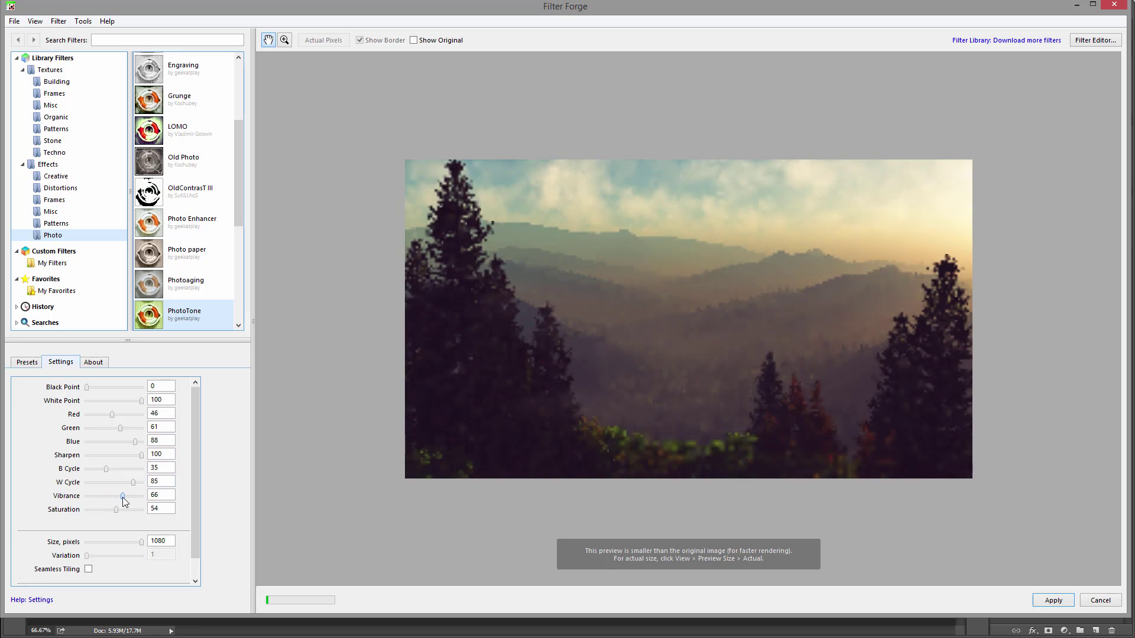
{"action": "mouse_move", "coordinate": [122, 498]}
{"action": "left_mouse_down"}
{"action": "mouse_move", "coordinate": [112, 499]}
{"action": "mouse_move", "coordinate": [128, 509]}
{"action": "mouse_move", "coordinate": [111, 511]}
{"action": "left_mouse_up"}
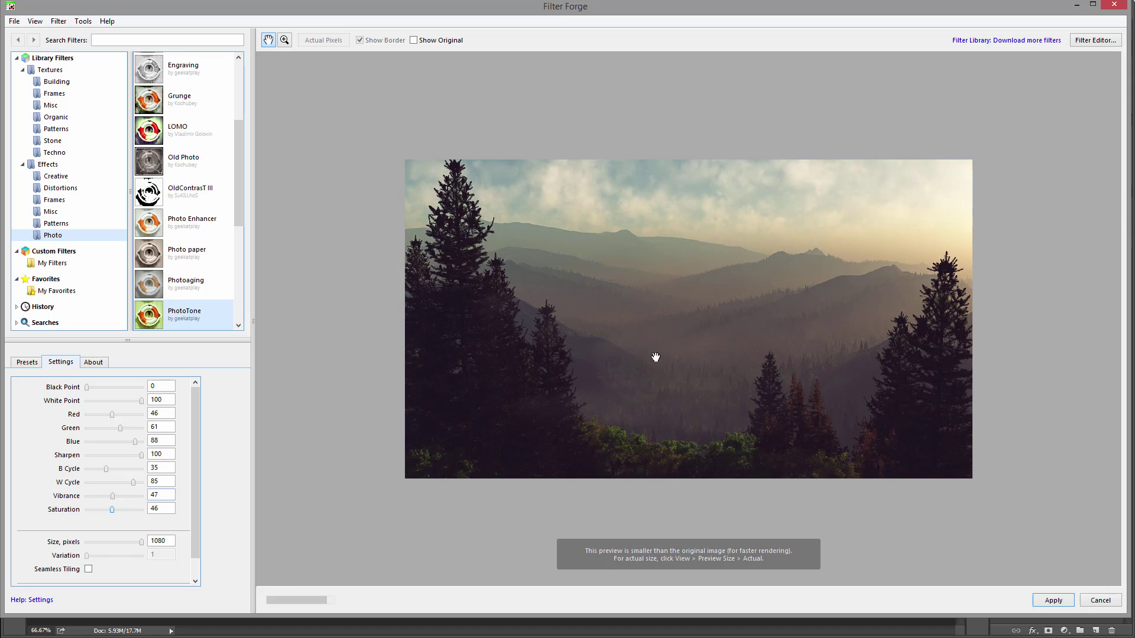
Set B Cycle to 38, W Cycle to 87, Blue to 96 and Green to 68, fine-tune Red, and apply the filter
{"action": "left_click_drag", "start_coordinate": [107, 468], "coordinate": [108, 468]}
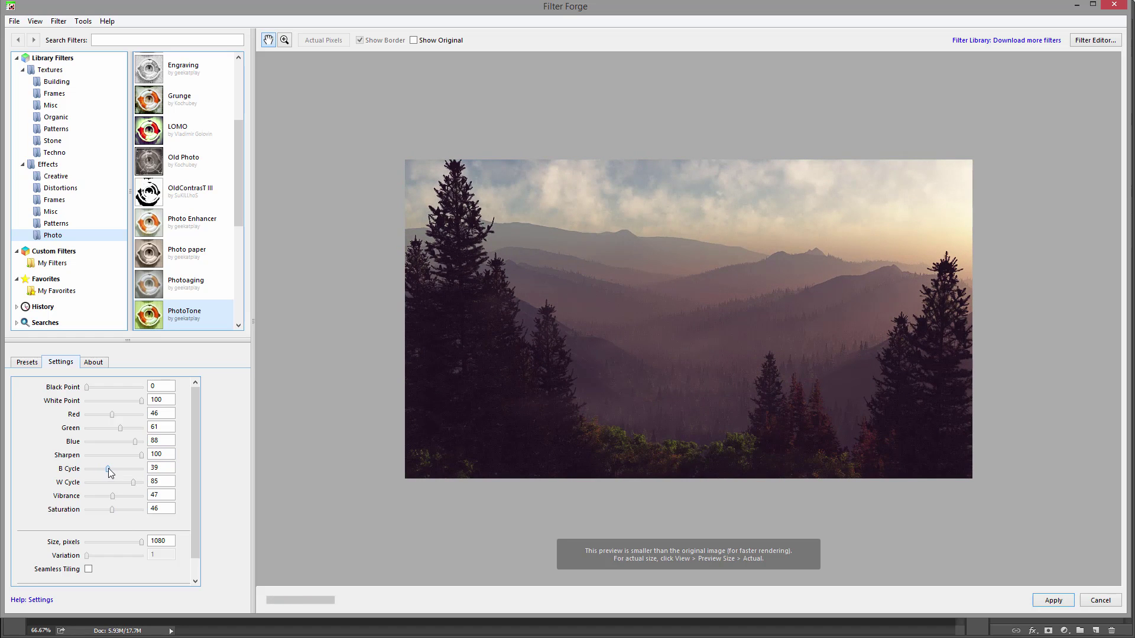
{"action": "left_click_drag", "start_coordinate": [108, 468], "coordinate": [135, 484]}
{"action": "mouse_move", "coordinate": [136, 442]}
{"action": "left_mouse_down"}
{"action": "mouse_move", "coordinate": [37, 438]}
{"action": "mouse_move", "coordinate": [131, 451]}
{"action": "mouse_move", "coordinate": [139, 443]}
{"action": "mouse_move", "coordinate": [101, 430]}
{"action": "mouse_move", "coordinate": [123, 430]}
{"action": "left_mouse_up"}
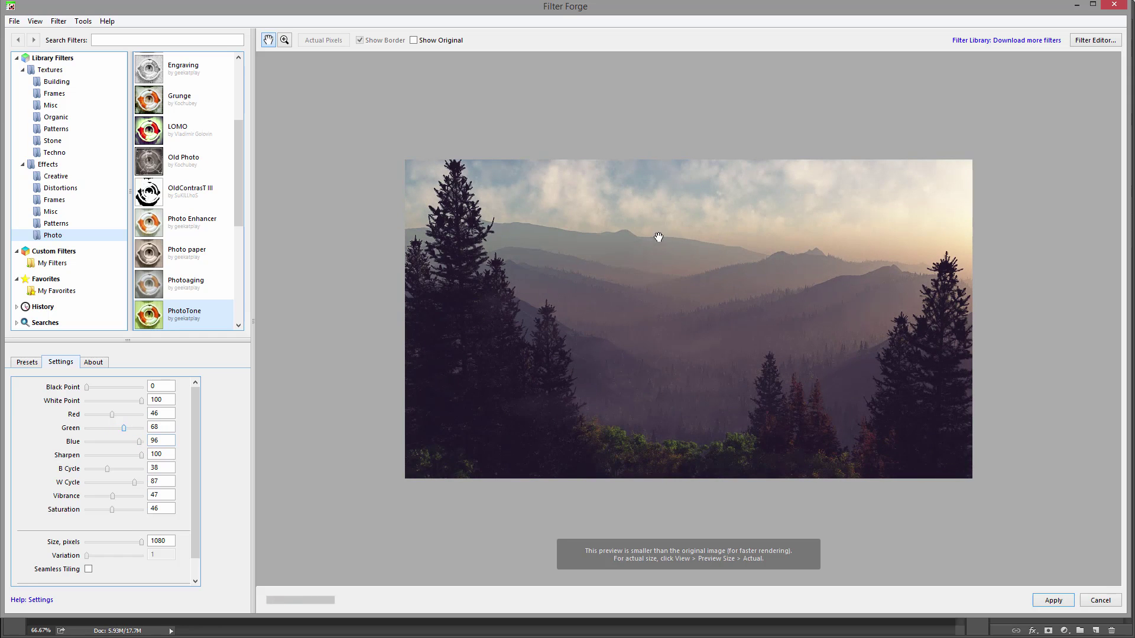
{"action": "mouse_move", "coordinate": [112, 416]}
{"action": "left_mouse_down"}
{"action": "mouse_move", "coordinate": [123, 415]}
{"action": "mouse_move", "coordinate": [91, 417]}
{"action": "mouse_move", "coordinate": [112, 416]}
{"action": "left_mouse_up"}
{"action": "left_click", "coordinate": [1053, 601]}
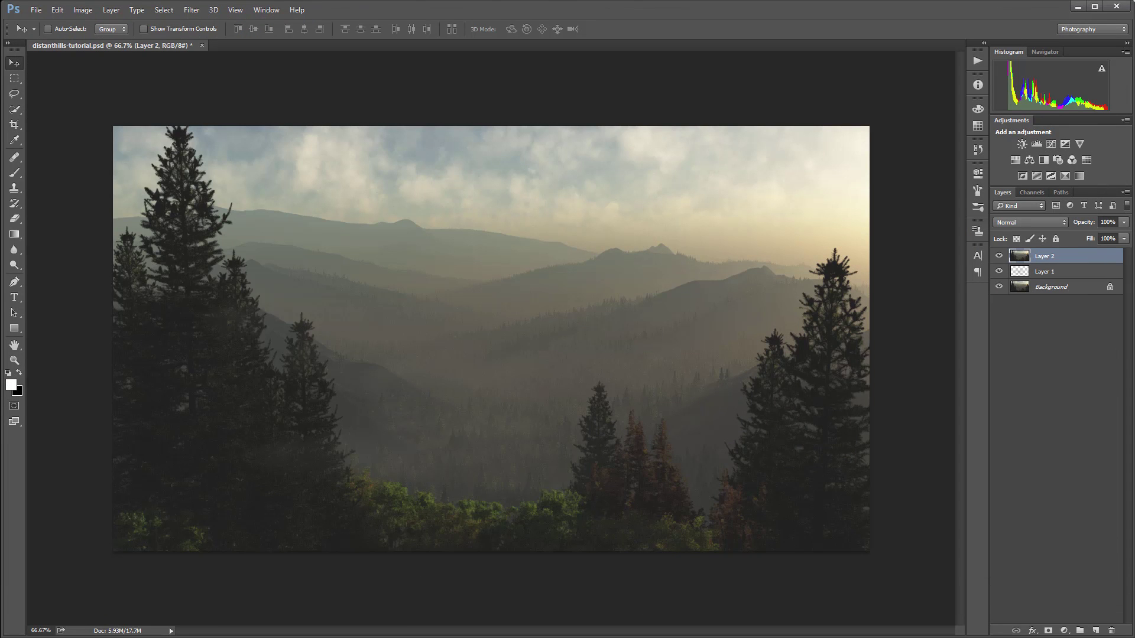
Toggle the visibility of Layer 2 repeatedly to compare the landscape before and after colour toning, leaving the layer shown
{"action": "left_click", "coordinate": [998, 256]}
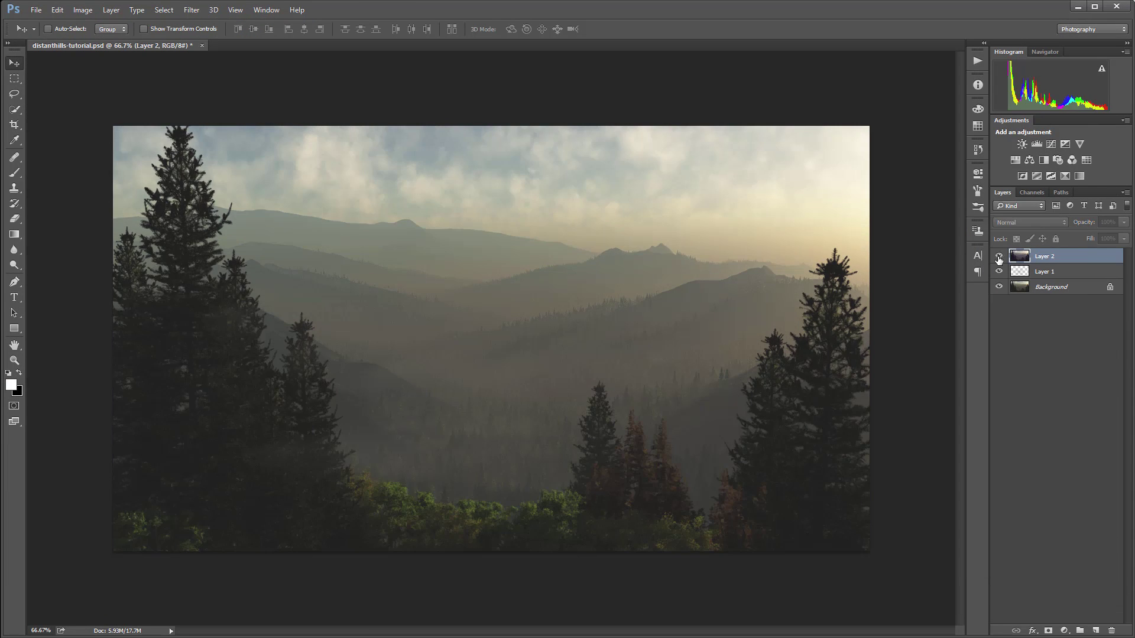
{"action": "left_click", "coordinate": [998, 256]}
{"action": "left_click", "coordinate": [998, 256]}
{"action": "left_click", "coordinate": [998, 256]}
{"action": "left_click", "coordinate": [998, 256]}
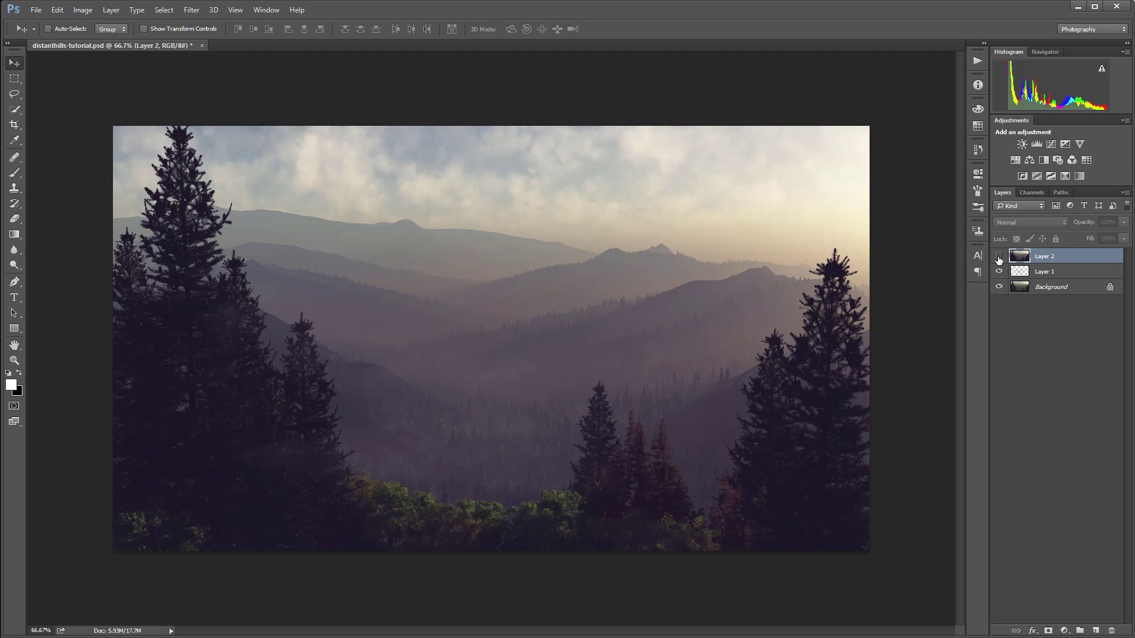
{"action": "left_click", "coordinate": [998, 257]}
{"action": "left_click", "coordinate": [998, 257]}
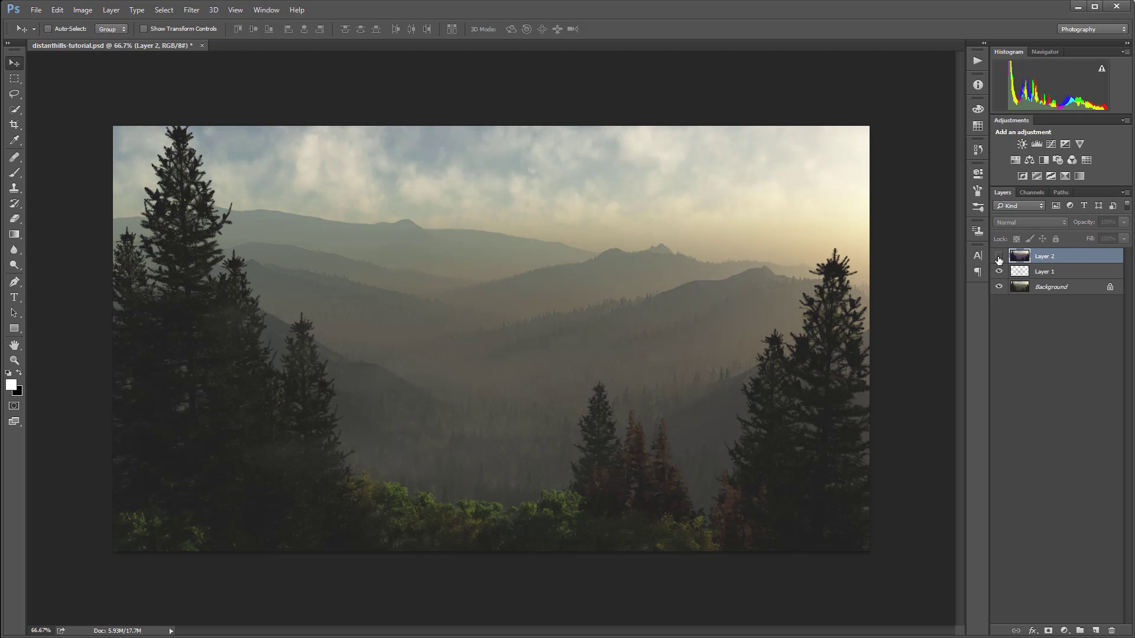
{"action": "left_click", "coordinate": [998, 256]}
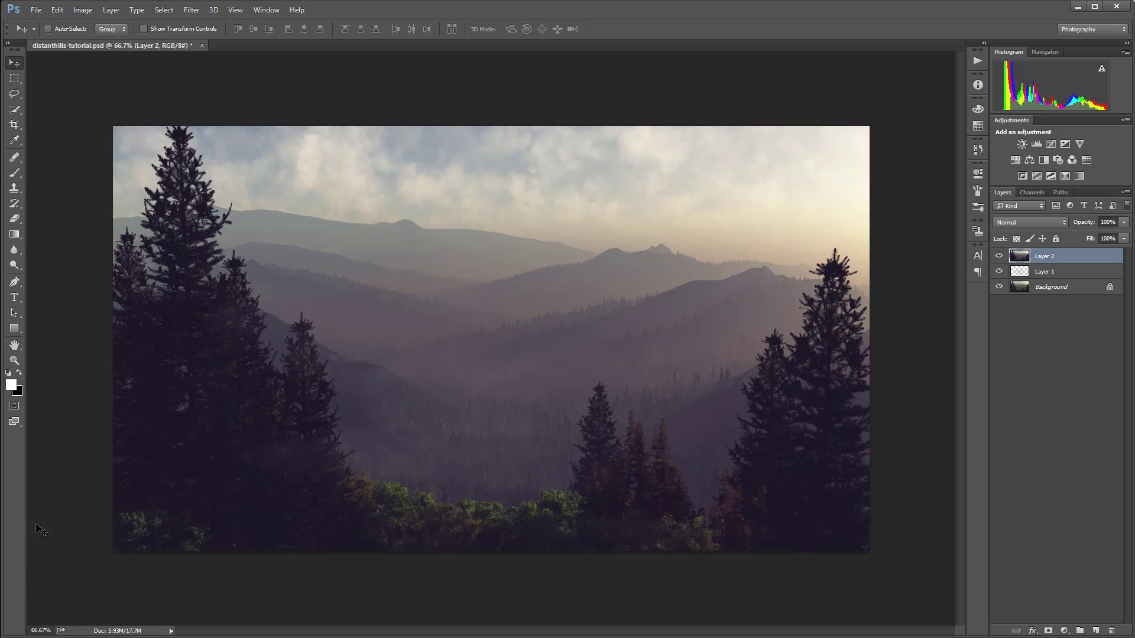
Add a layer mask to Layer 2 and set up a soft round brush at 0% hardness and 10% opacity
{"action": "left_click", "coordinate": [1048, 630]}
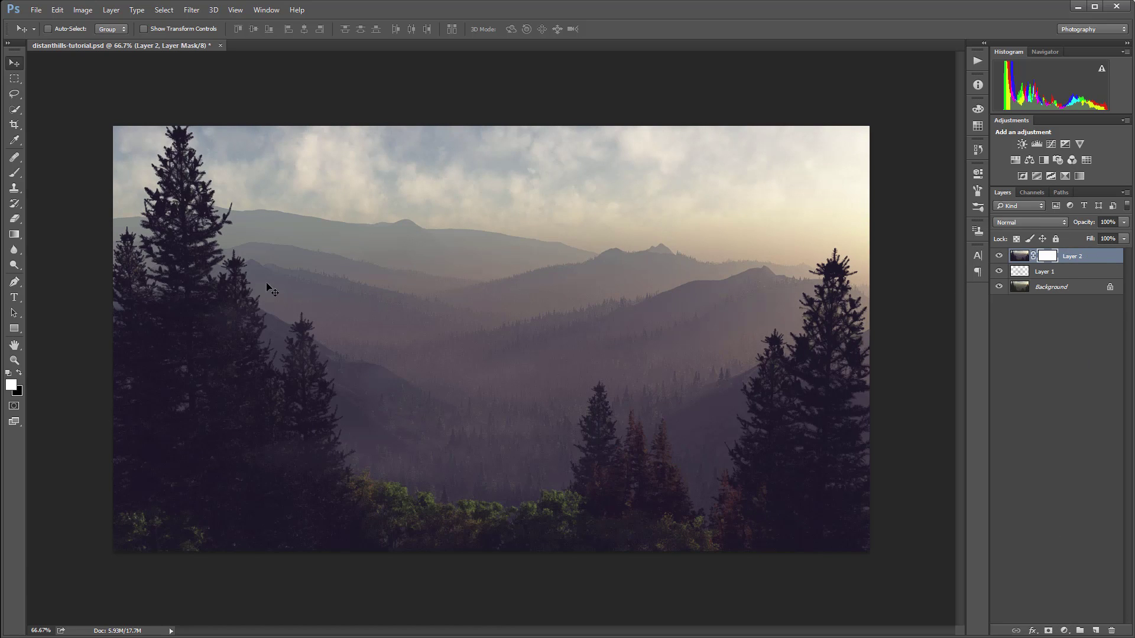
{"action": "left_click", "coordinate": [14, 173]}
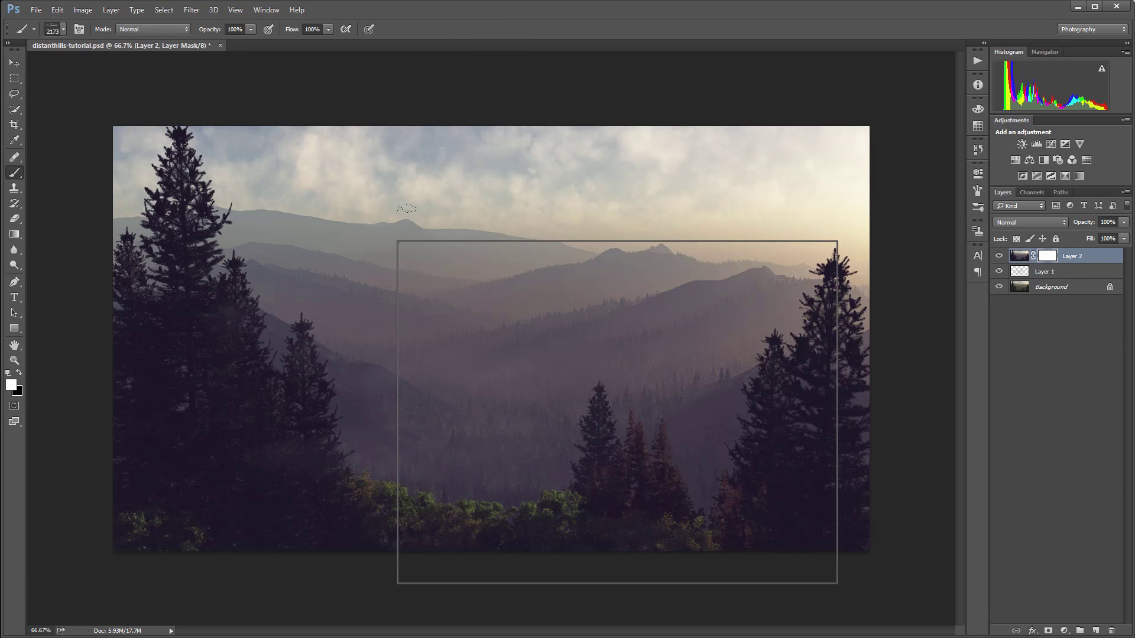
{"action": "left_click", "coordinate": [486, 351]}
{"action": "left_click", "coordinate": [475, 269]}
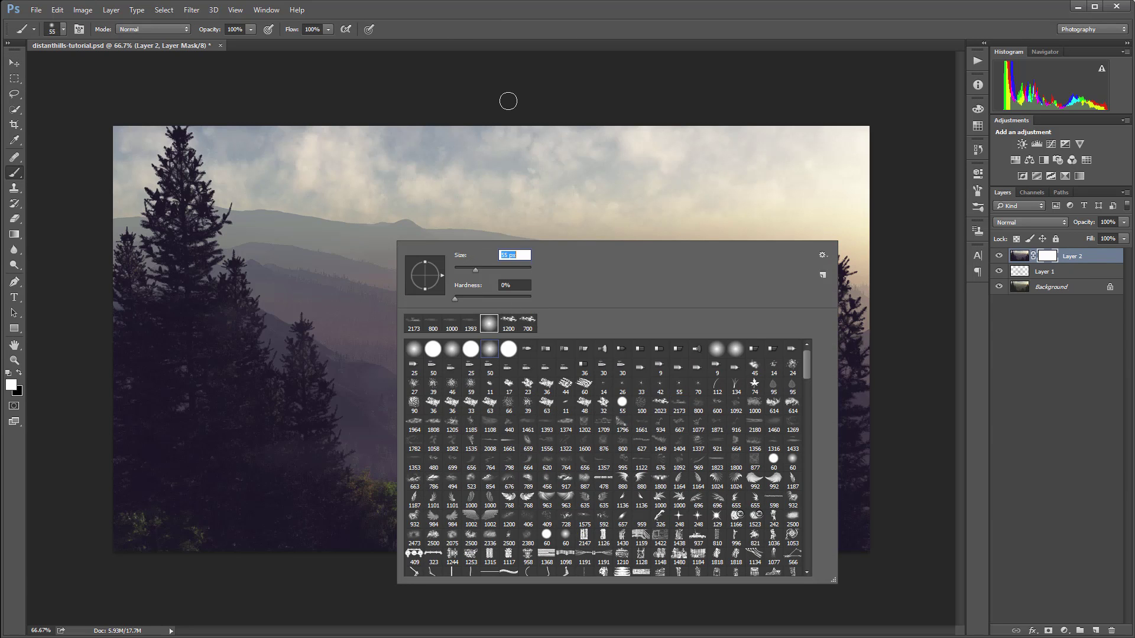
{"action": "left_click", "coordinate": [507, 101]}
{"action": "key", "text": "1"}
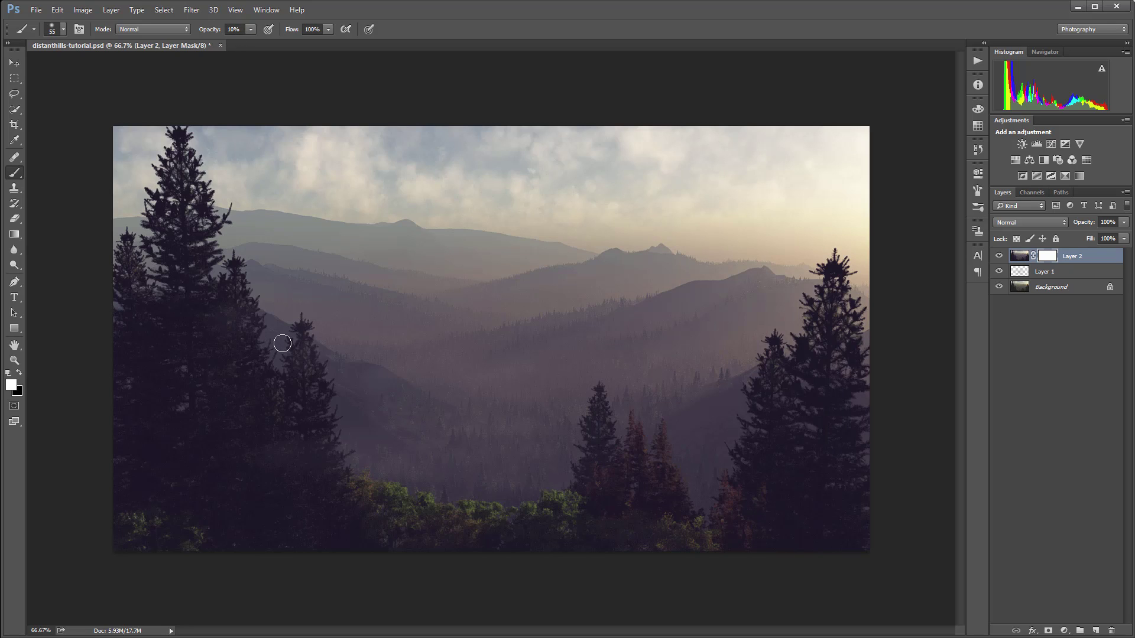
Switch the painting colour to black and enlarge the brush to 250 px to mask the toning over the foreground trees and bushes
{"action": "key", "text": "x"}
{"action": "key", "text": "bracketright"}
{"action": "key", "text": "bracketright"}
{"action": "key", "text": "bracketright"}
{"action": "key", "text": "bracketright"}
{"action": "key", "text": "bracketright"}
{"action": "key", "text": "bracketright"}
{"action": "key", "text": "bracketright"}
{"action": "key", "text": "bracketright"}
Toggle the masked Layer 2 off and on to check how the toning blends around the foreground trees
{"action": "left_click", "coordinate": [1000, 257]}
{"action": "left_click", "coordinate": [999, 256]}
{"action": "left_click", "coordinate": [1000, 256]}
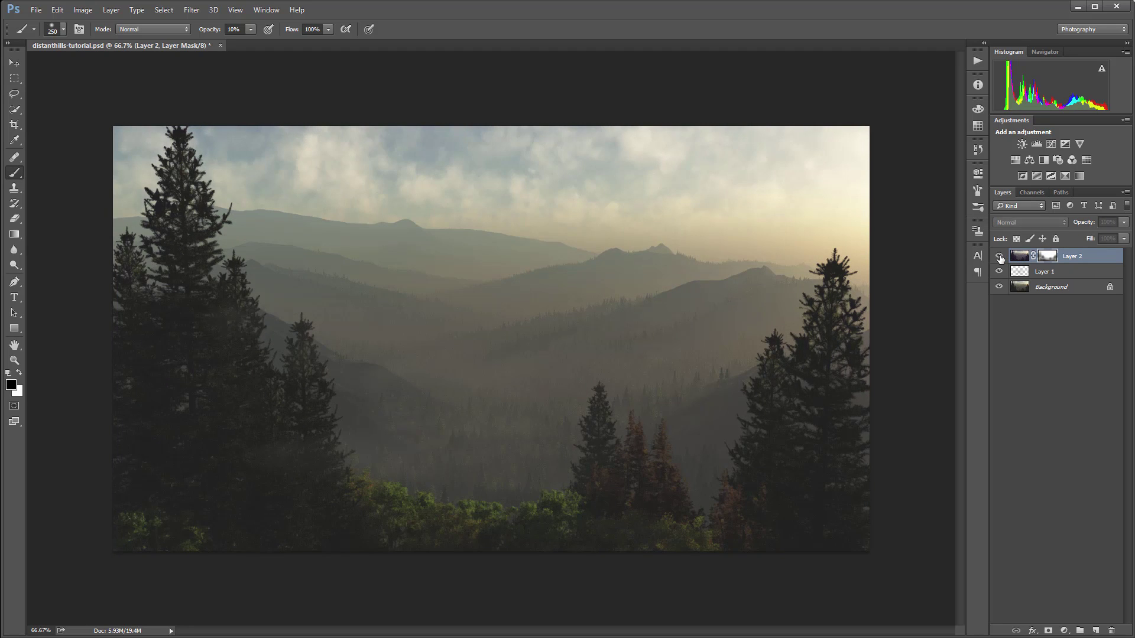
{"action": "left_click", "coordinate": [999, 257]}
{"action": "left_click", "coordinate": [999, 256]}
{"action": "left_click", "coordinate": [1000, 257]}
{"action": "left_click", "coordinate": [999, 256]}
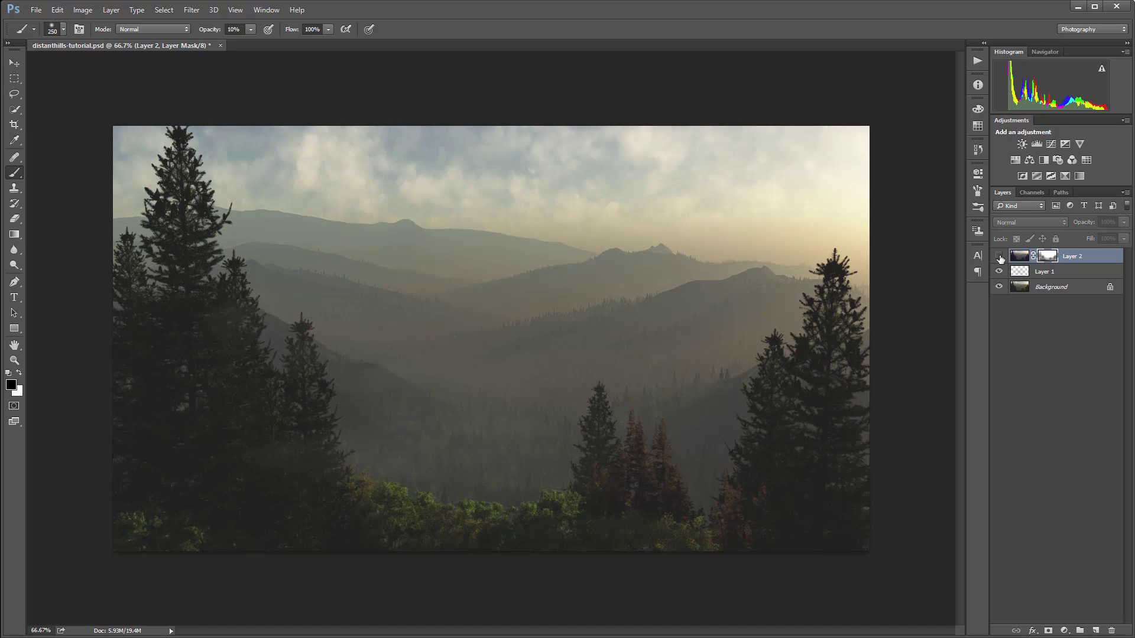
{"action": "left_click", "coordinate": [999, 256]}
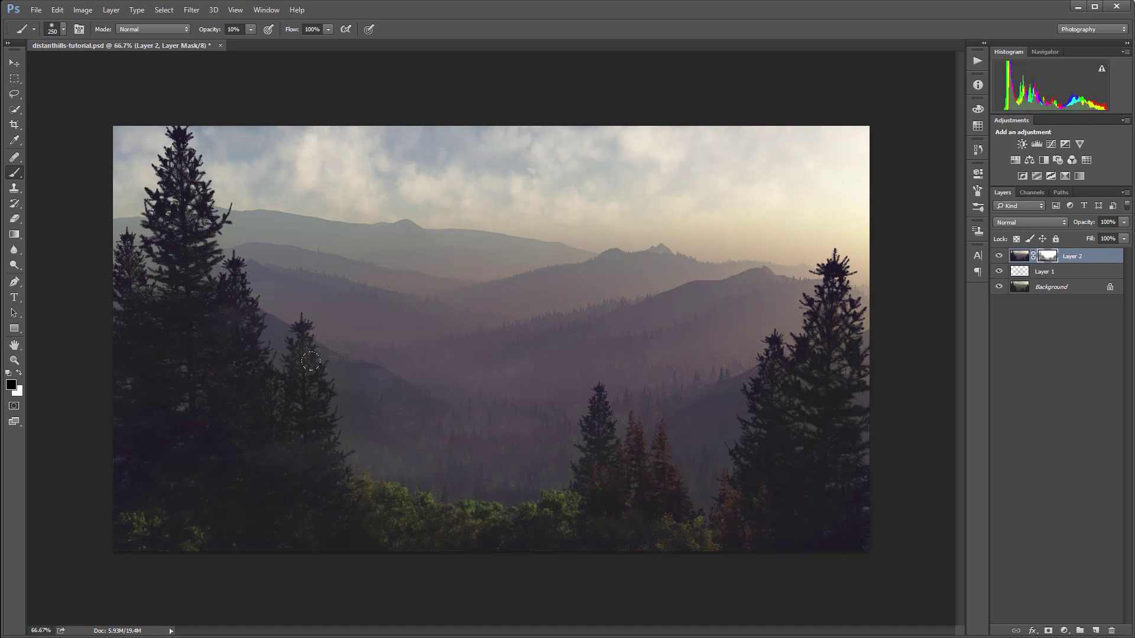
Display only Layer 2's mask and paint more black over its uneven lower areas where the trees and bushes are
{"action": "left_click", "coordinate": [1052, 262], "text": "alt"}
{"action": "mouse_move", "coordinate": [272, 467]}
{"action": "left_mouse_down"}
{"action": "mouse_move", "coordinate": [104, 433]}
{"action": "mouse_move", "coordinate": [152, 413]}
{"action": "mouse_move", "coordinate": [164, 386]}
{"action": "mouse_move", "coordinate": [163, 420]}
{"action": "mouse_move", "coordinate": [80, 481]}
{"action": "mouse_move", "coordinate": [113, 437]}
{"action": "mouse_move", "coordinate": [116, 346]}
{"action": "mouse_move", "coordinate": [104, 441]}
{"action": "mouse_move", "coordinate": [194, 454]}
{"action": "mouse_move", "coordinate": [205, 392]}
{"action": "mouse_move", "coordinate": [260, 475]}
{"action": "mouse_move", "coordinate": [468, 476]}
{"action": "mouse_move", "coordinate": [424, 451]}
{"action": "mouse_move", "coordinate": [260, 456]}
{"action": "left_mouse_up"}
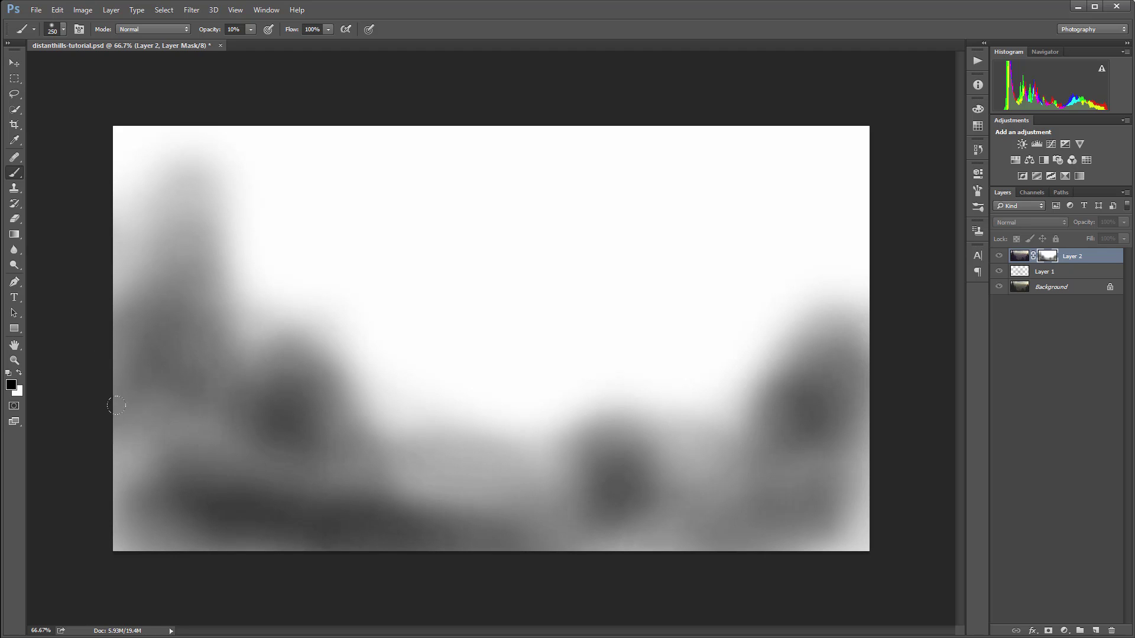
{"action": "mouse_move", "coordinate": [116, 405]}
{"action": "left_mouse_down"}
{"action": "mouse_move", "coordinate": [68, 500]}
{"action": "mouse_move", "coordinate": [142, 523]}
{"action": "mouse_move", "coordinate": [120, 531]}
{"action": "mouse_move", "coordinate": [527, 526]}
{"action": "mouse_move", "coordinate": [497, 444]}
{"action": "mouse_move", "coordinate": [644, 514]}
{"action": "mouse_move", "coordinate": [818, 488]}
{"action": "mouse_move", "coordinate": [839, 526]}
{"action": "mouse_move", "coordinate": [698, 473]}
{"action": "mouse_move", "coordinate": [778, 433]}
{"action": "left_mouse_up"}
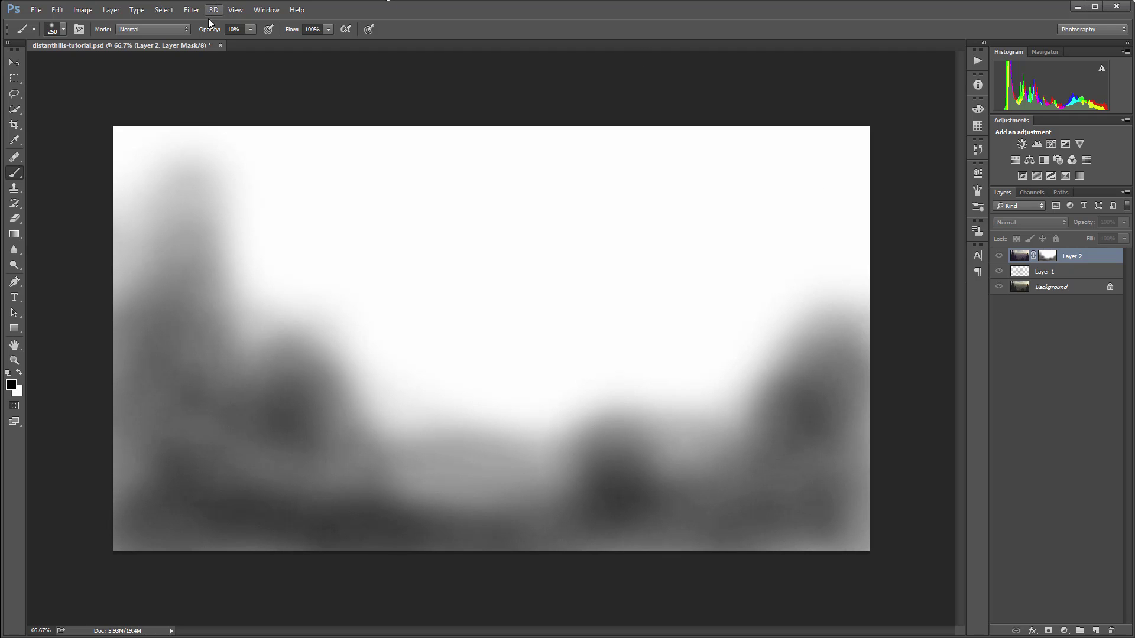
Soften the layer mask with a Gaussian Blur of 123.4 pixels and return to the normal image view
{"action": "left_click", "coordinate": [191, 10]}
{"action": "left_click", "coordinate": [193, 11]}
{"action": "left_click", "coordinate": [192, 10]}
{"action": "mouse_move", "coordinate": [245, 140]}
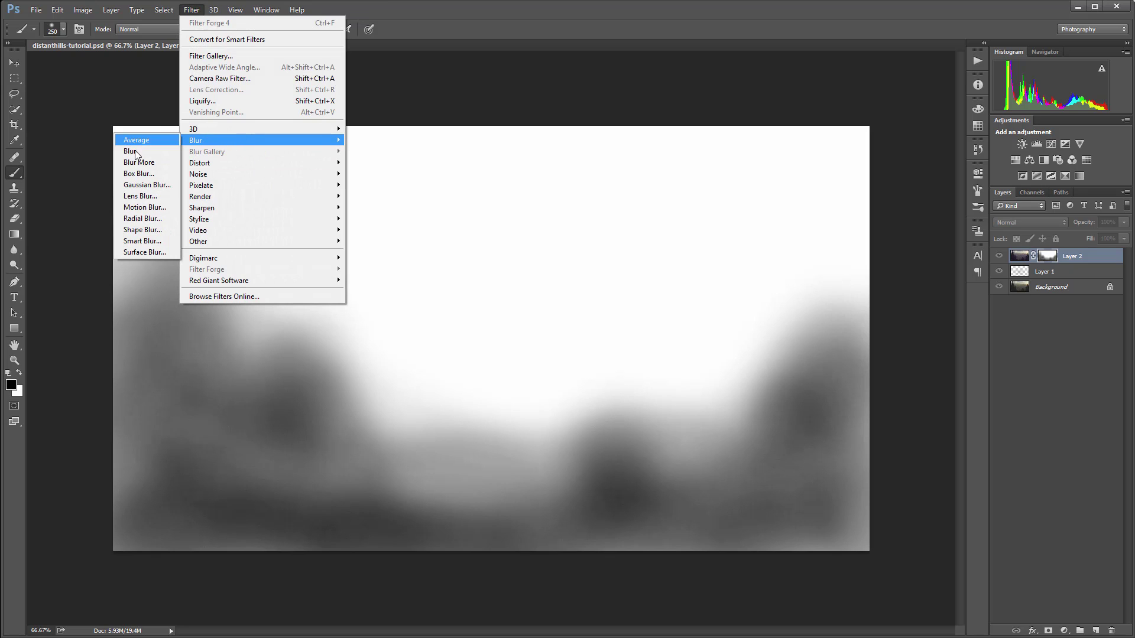
{"action": "left_click", "coordinate": [146, 185]}
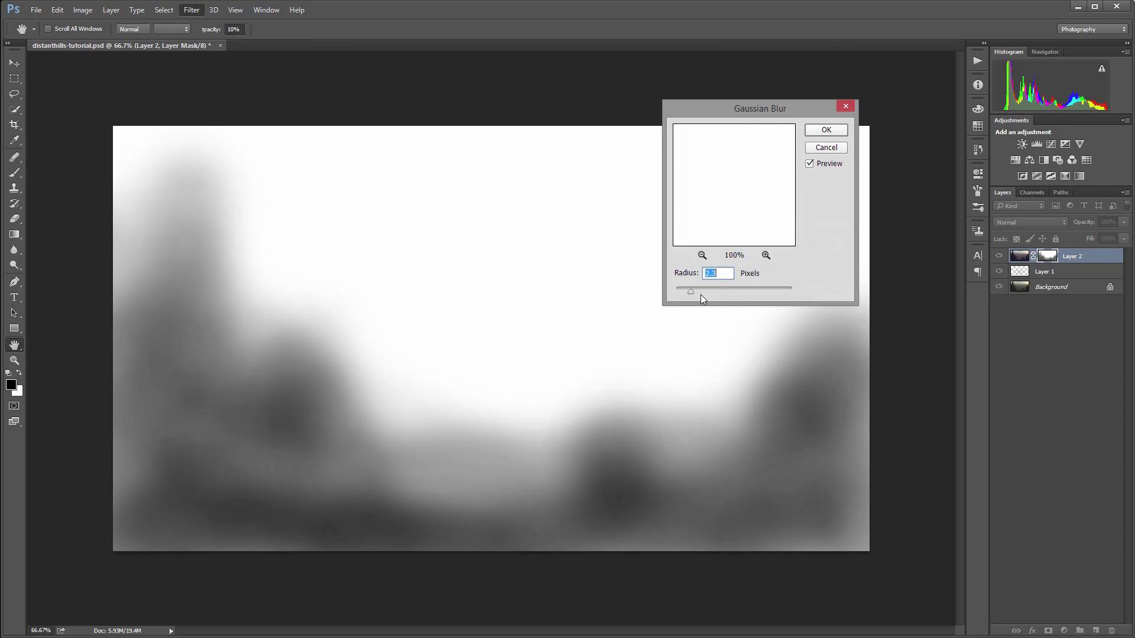
{"action": "left_click_drag", "start_coordinate": [725, 289], "coordinate": [754, 289]}
{"action": "left_click", "coordinate": [825, 129]}
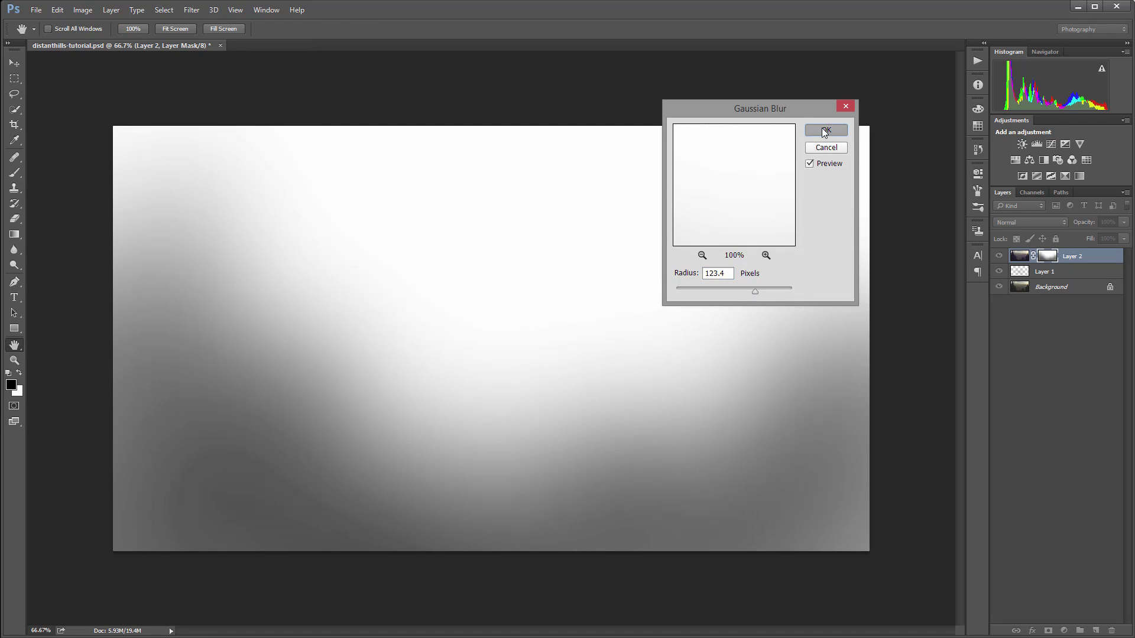
{"action": "left_click", "coordinate": [1056, 256], "text": "alt"}
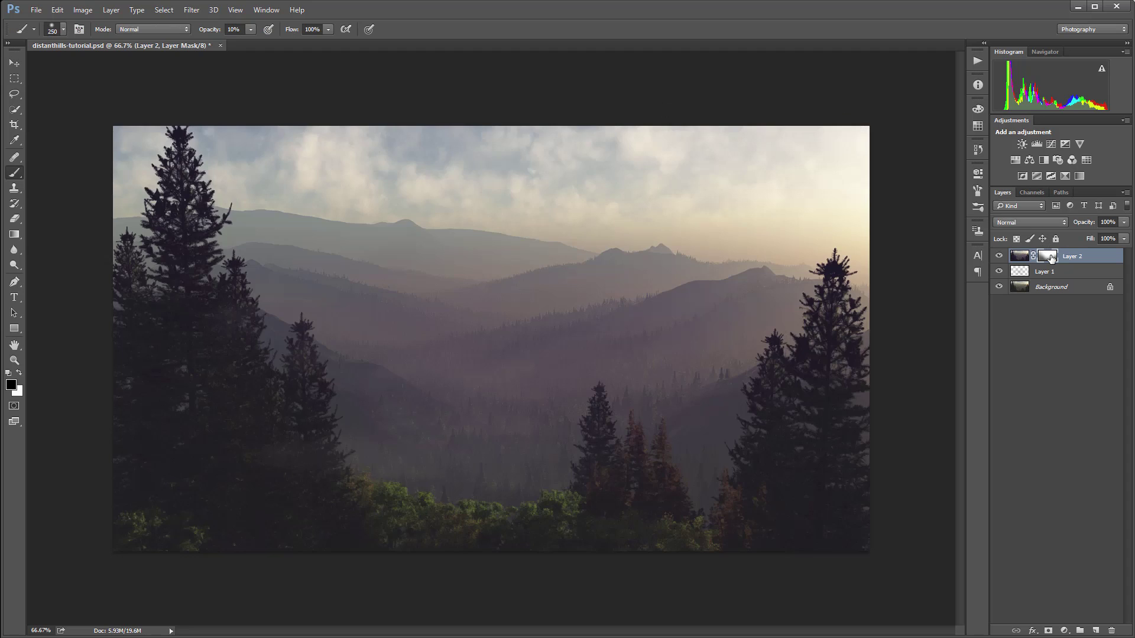
Toggle Layer 2 off and on to compare the landscape with and without the blurred-mask toning
{"action": "left_click", "coordinate": [1000, 255]}
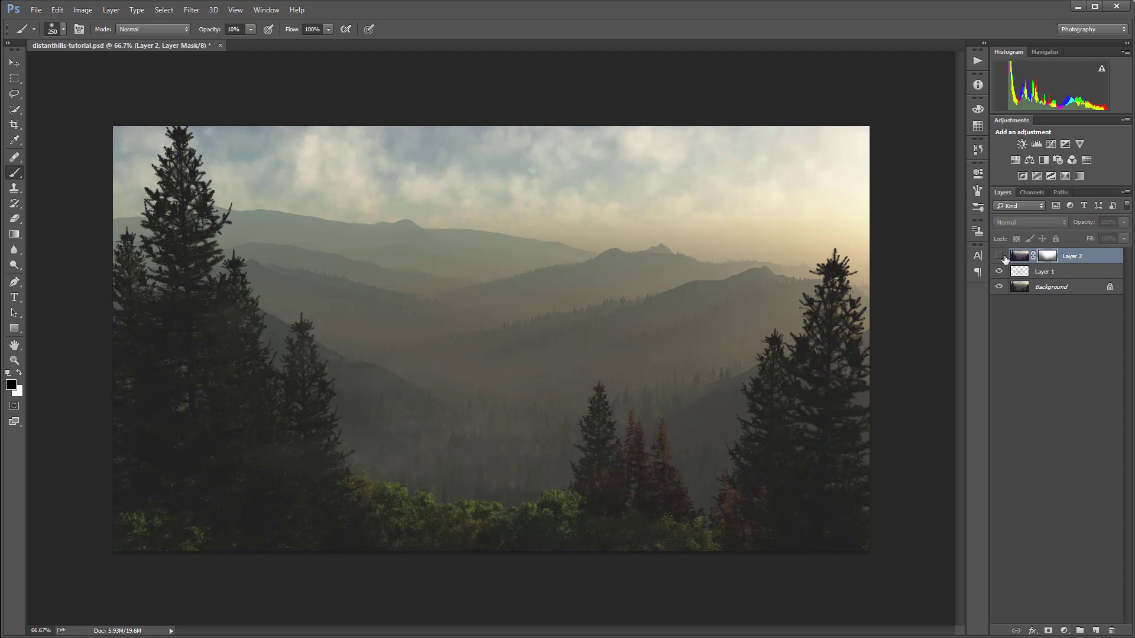
{"action": "left_click", "coordinate": [1000, 256]}
{"action": "left_click", "coordinate": [1000, 256]}
{"action": "left_click", "coordinate": [999, 256]}
{"action": "left_click", "coordinate": [999, 255]}
{"action": "left_click", "coordinate": [999, 256]}
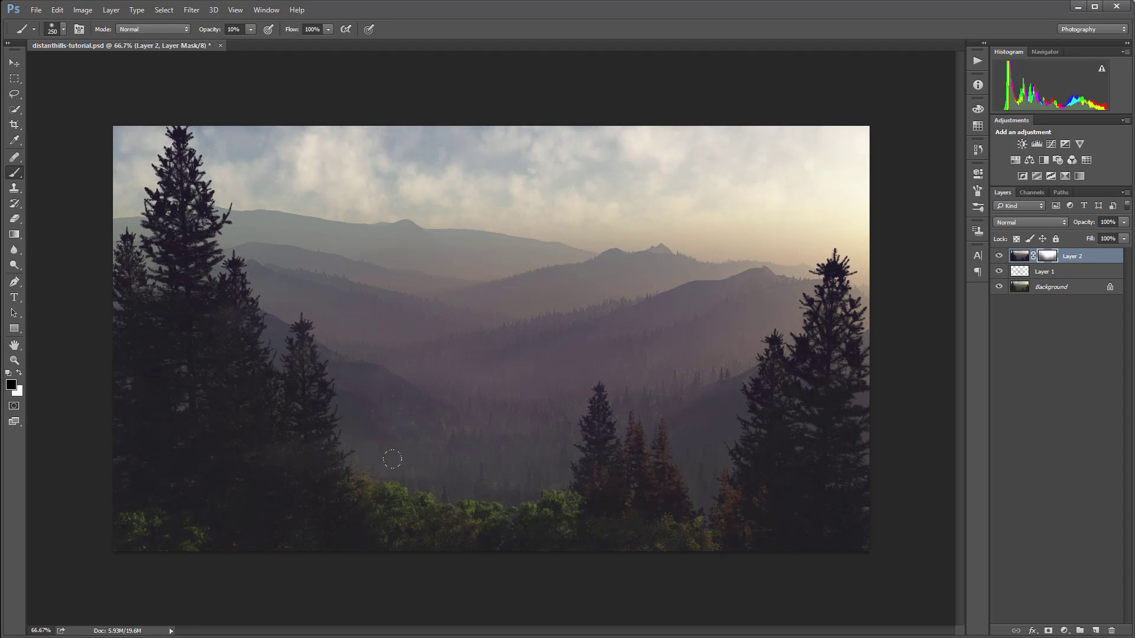
Reduce the fill of Layer 2 to 72%
{"action": "left_click", "coordinate": [1122, 239]}
{"action": "left_click_drag", "start_coordinate": [1106, 255], "coordinate": [1119, 256]}
Add a Curves adjustment layer and lift the Blue curve's black point to output 29 and its highlights to 208 at input 196
{"action": "left_click", "coordinate": [1064, 630]}
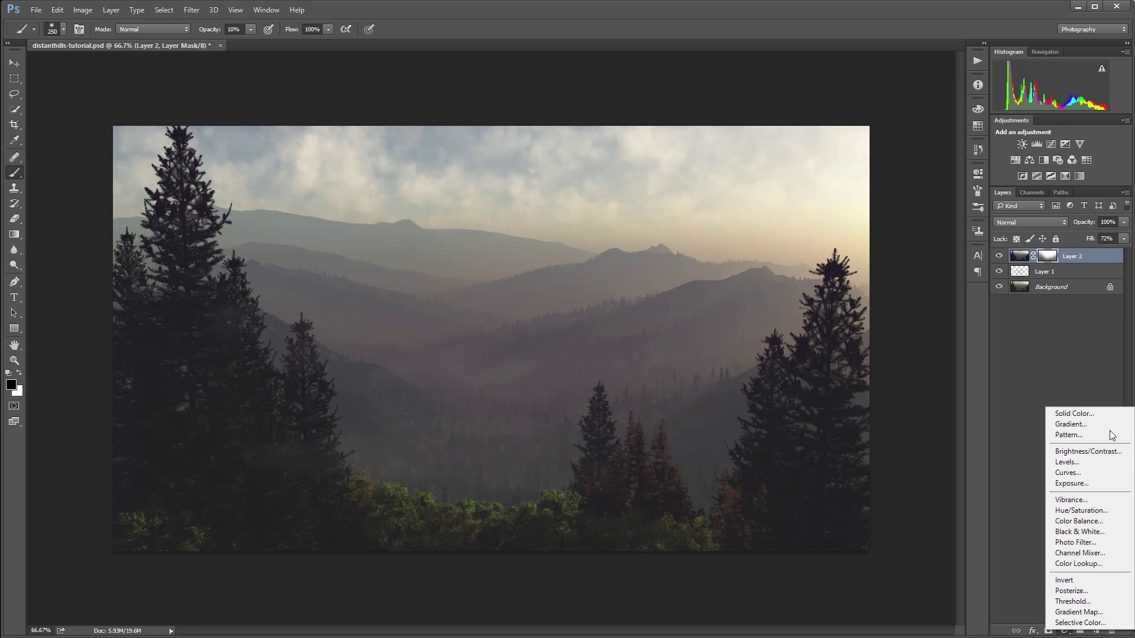
{"action": "left_click", "coordinate": [1103, 473]}
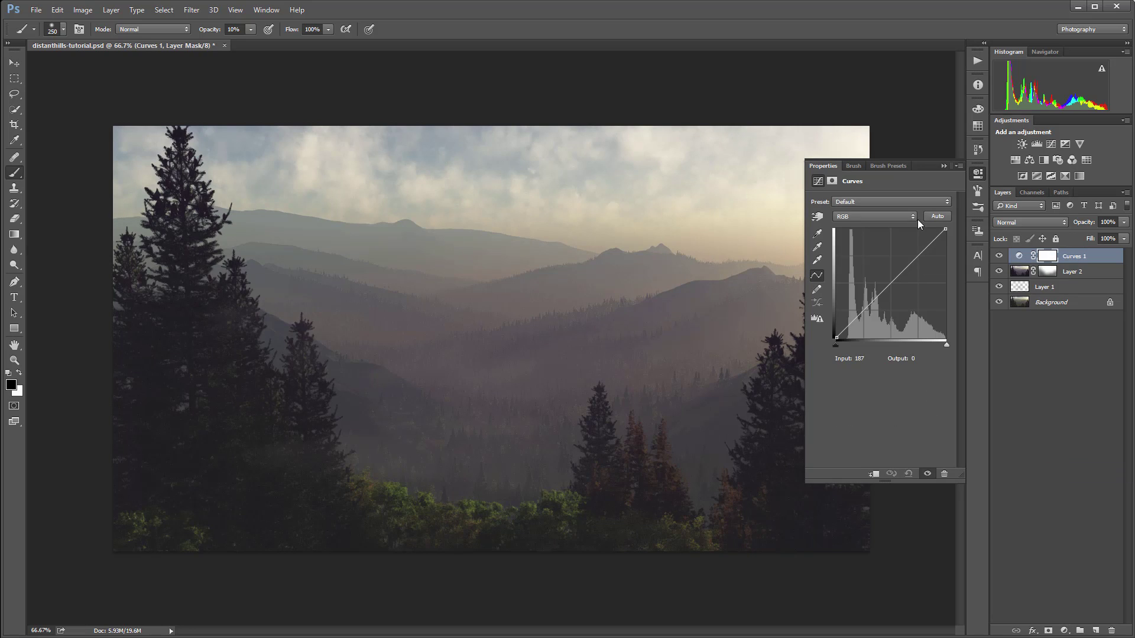
{"action": "left_click", "coordinate": [876, 217]}
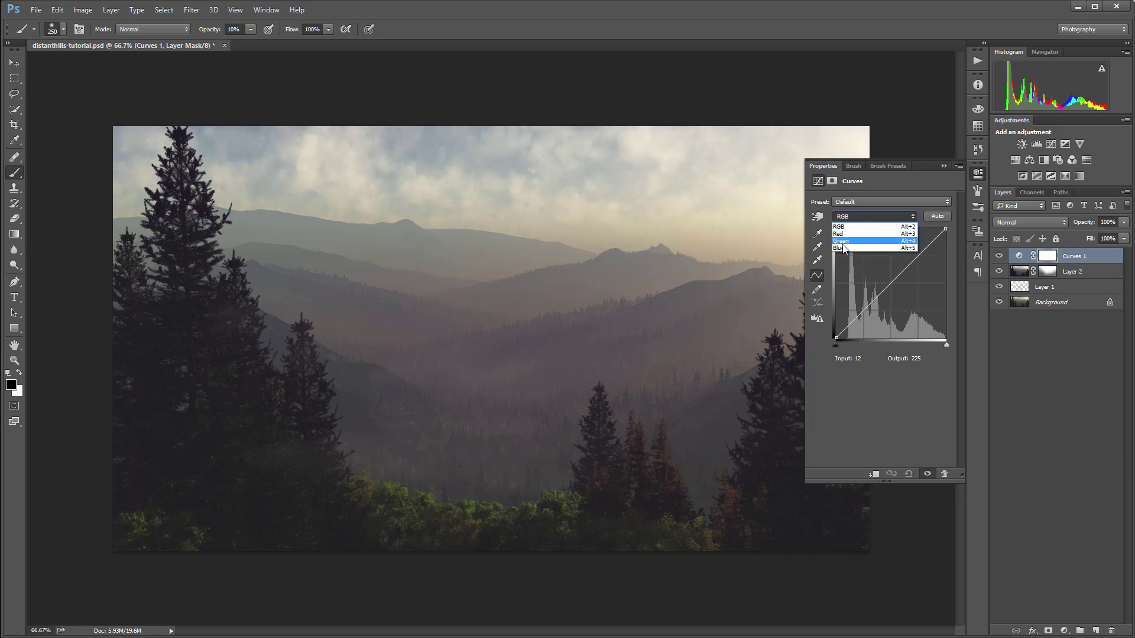
{"action": "left_click", "coordinate": [869, 249]}
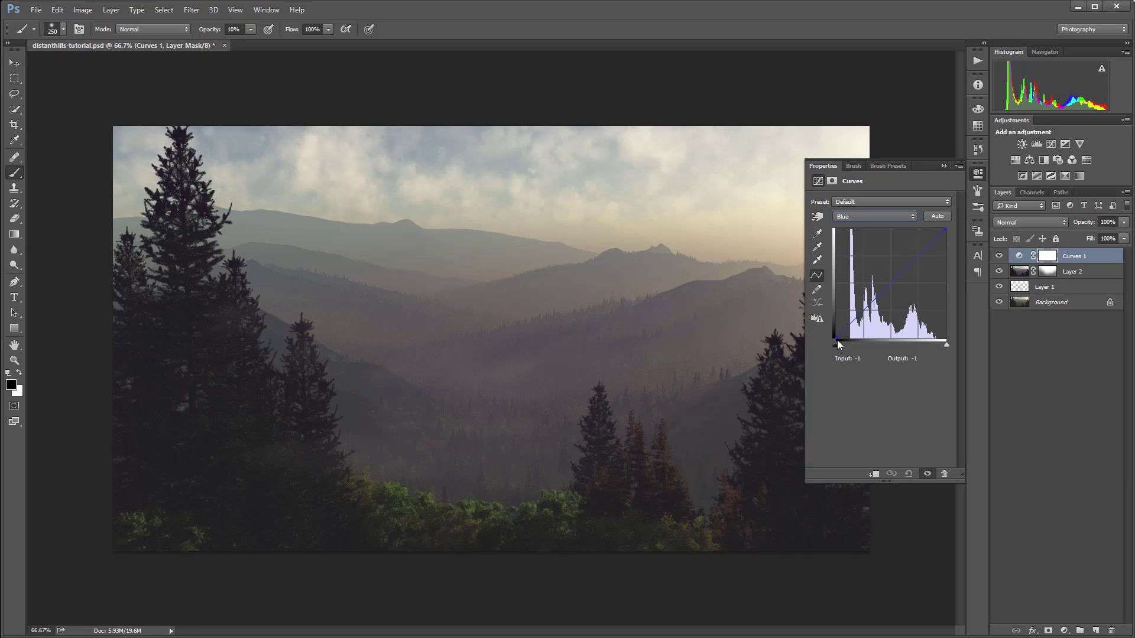
{"action": "left_click_drag", "start_coordinate": [837, 335], "coordinate": [826, 323]}
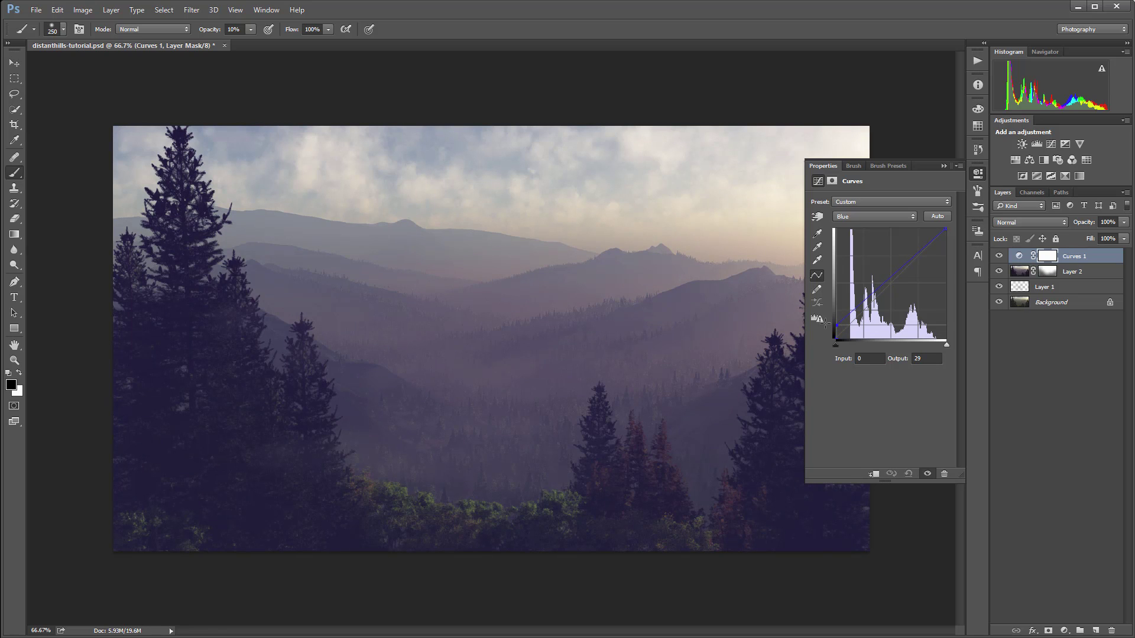
{"action": "left_click_drag", "start_coordinate": [911, 260], "coordinate": [920, 249]}
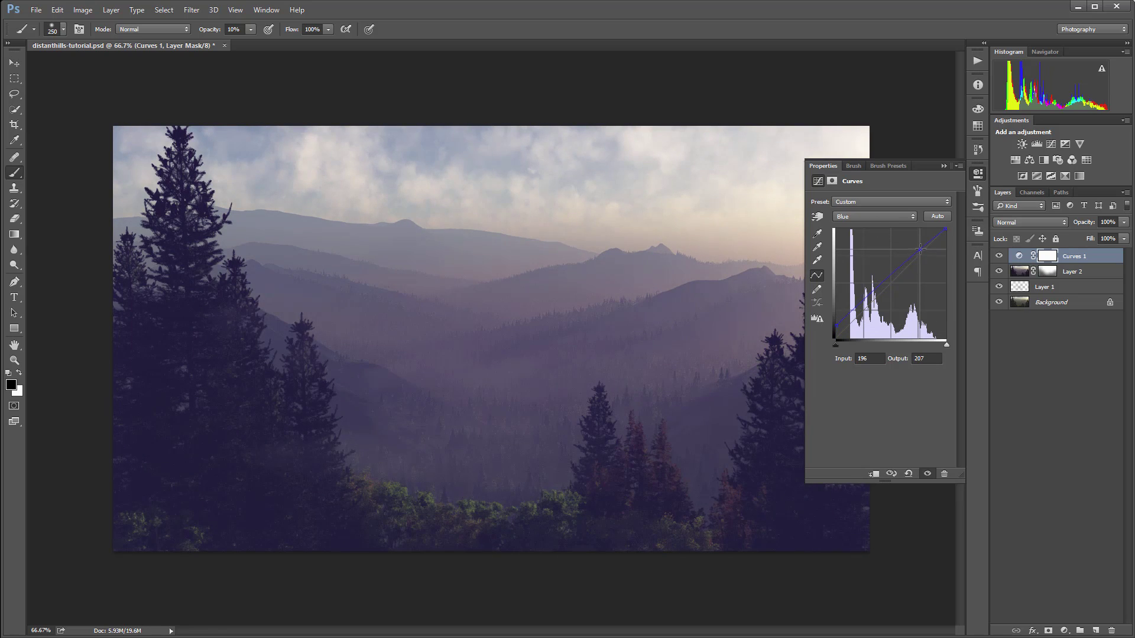
Move the Red curve's black point to input 17 and lower the Green curve's highlights to output 180 at input 184
{"action": "left_click", "coordinate": [875, 216]}
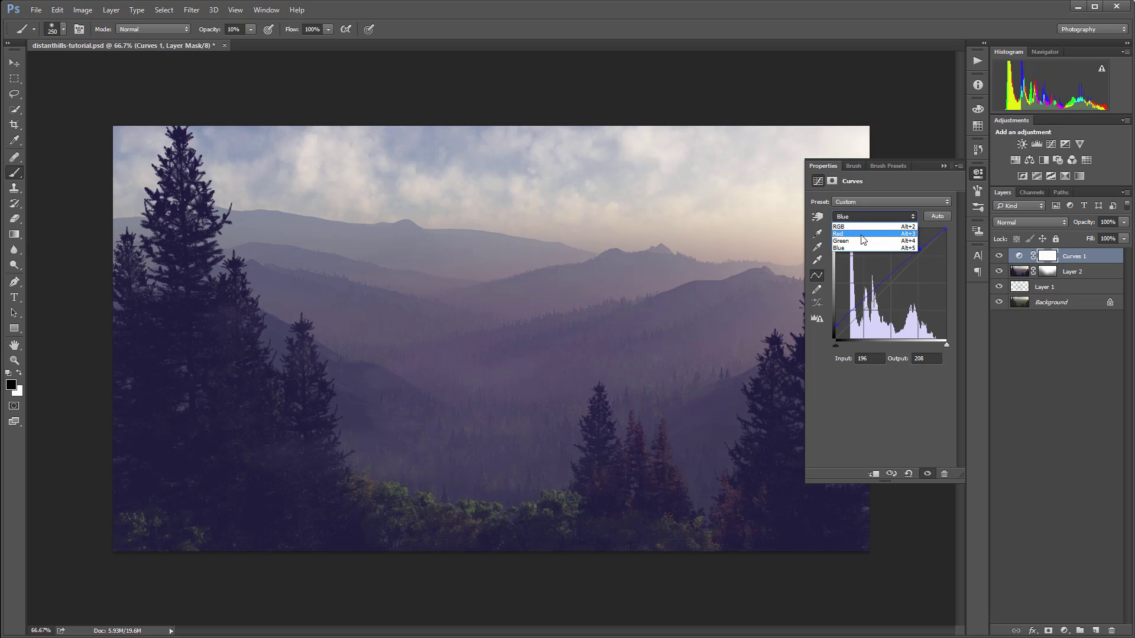
{"action": "left_click", "coordinate": [860, 241]}
{"action": "left_click_drag", "start_coordinate": [835, 344], "coordinate": [843, 344]}
{"action": "left_click", "coordinate": [874, 217]}
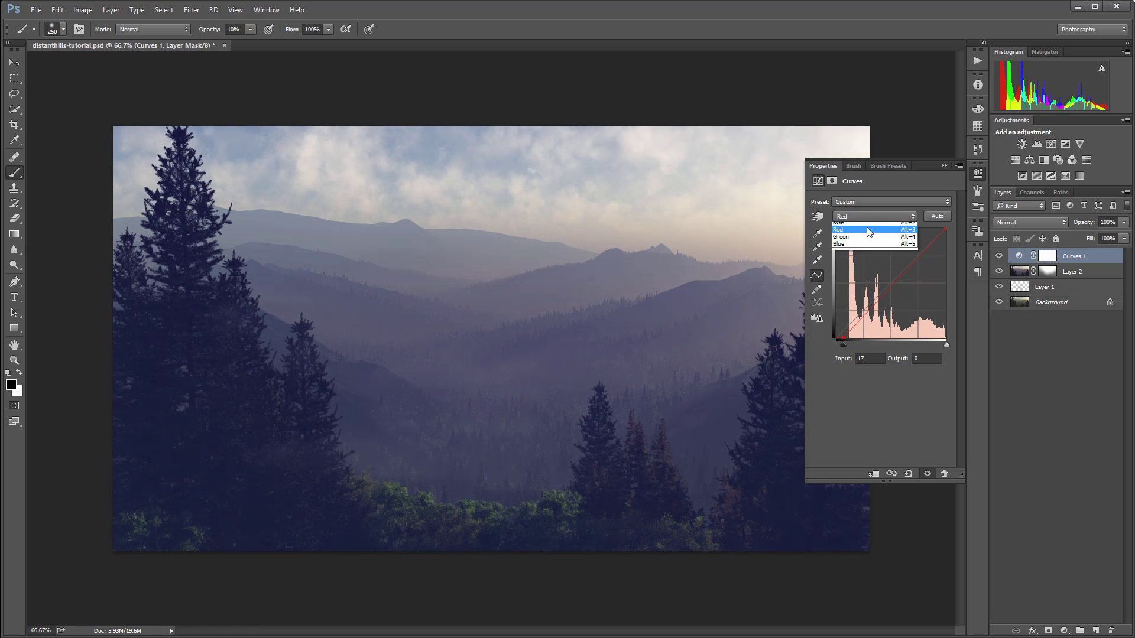
{"action": "left_click", "coordinate": [856, 240]}
{"action": "mouse_move", "coordinate": [836, 337]}
{"action": "left_mouse_down"}
{"action": "mouse_move", "coordinate": [837, 319]}
{"action": "mouse_move", "coordinate": [832, 344]}
{"action": "left_mouse_up"}
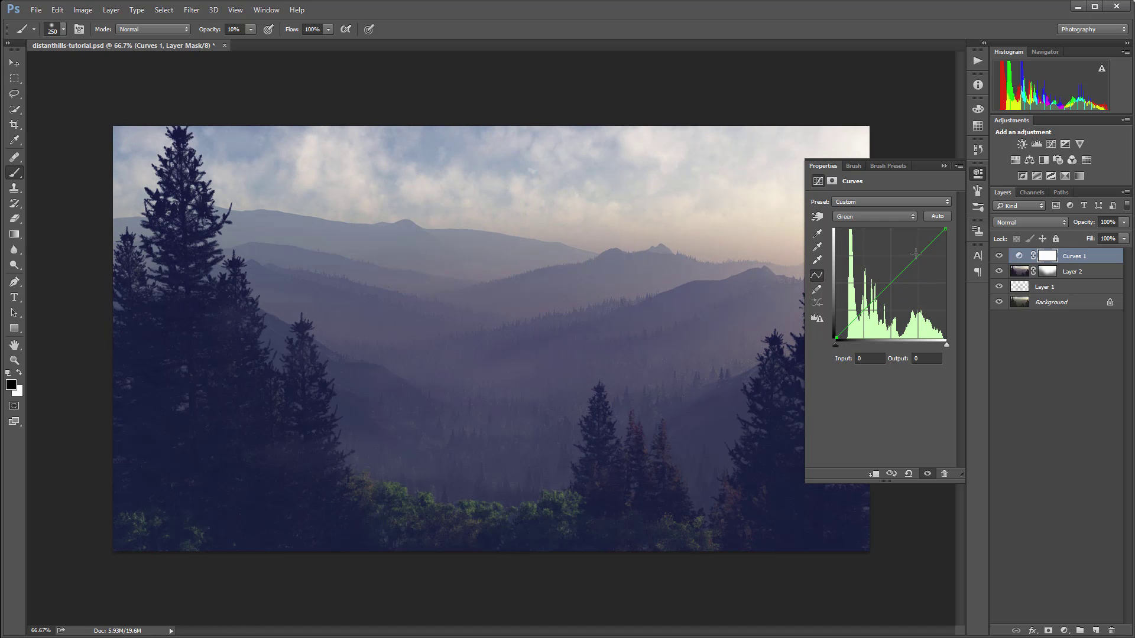
{"action": "mouse_move", "coordinate": [915, 258]}
{"action": "left_mouse_down"}
{"action": "mouse_move", "coordinate": [911, 249]}
{"action": "mouse_move", "coordinate": [915, 261]}
{"action": "left_mouse_up"}
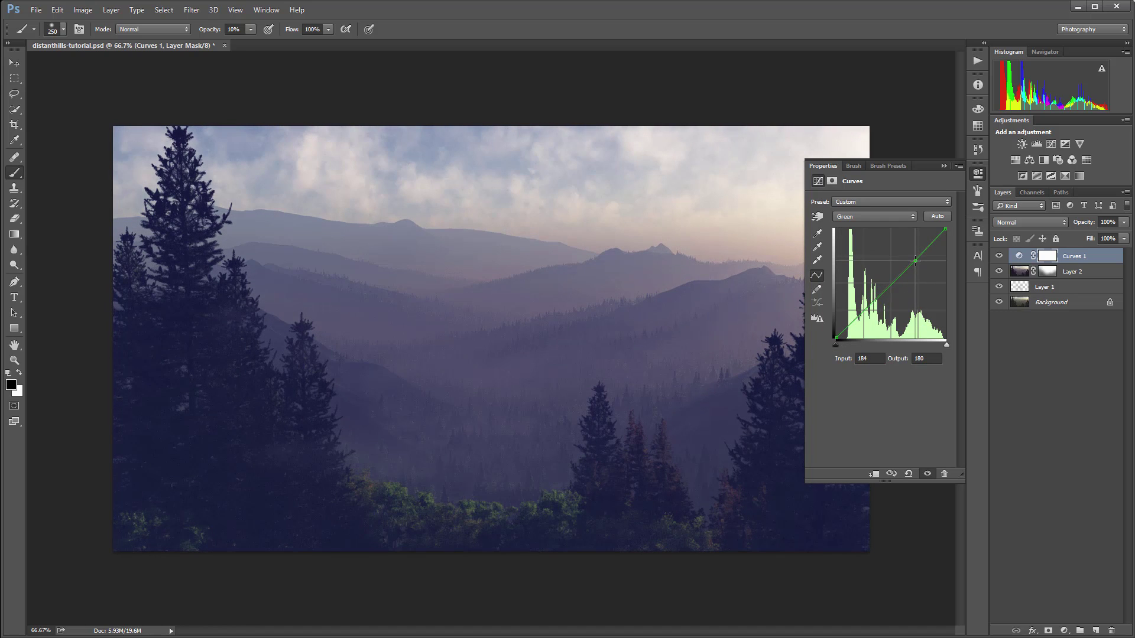
Invert the Curves 1 layer mask to black and make white the foreground colour for painting on it
{"action": "left_click", "coordinate": [1048, 256]}
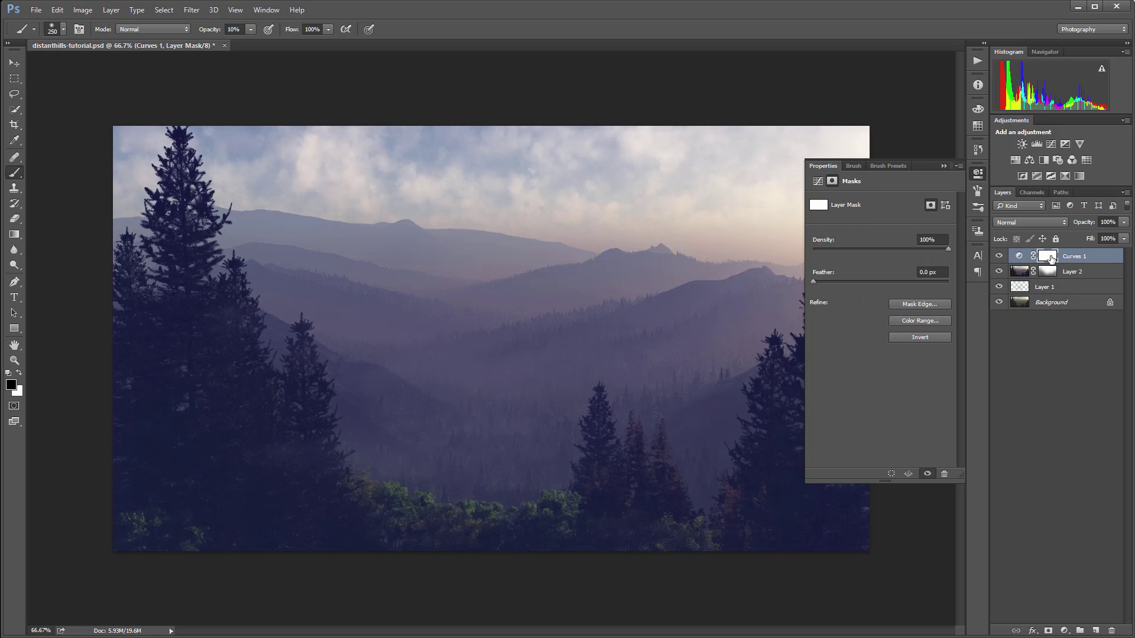
{"action": "key", "text": "ctrl+i"}
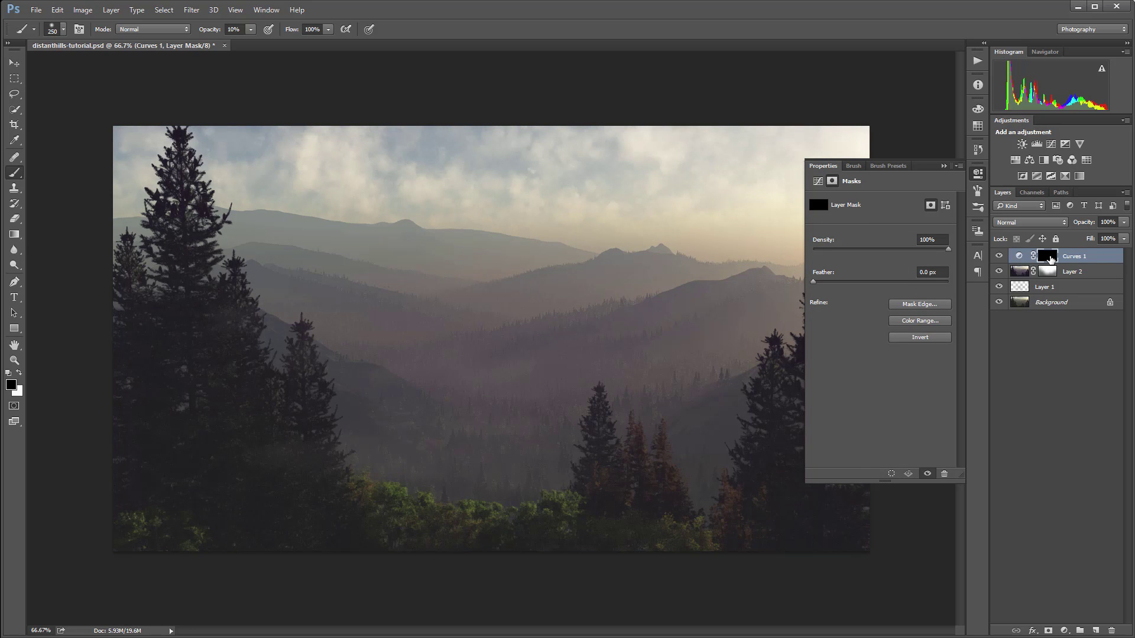
{"action": "left_click", "coordinate": [978, 175]}
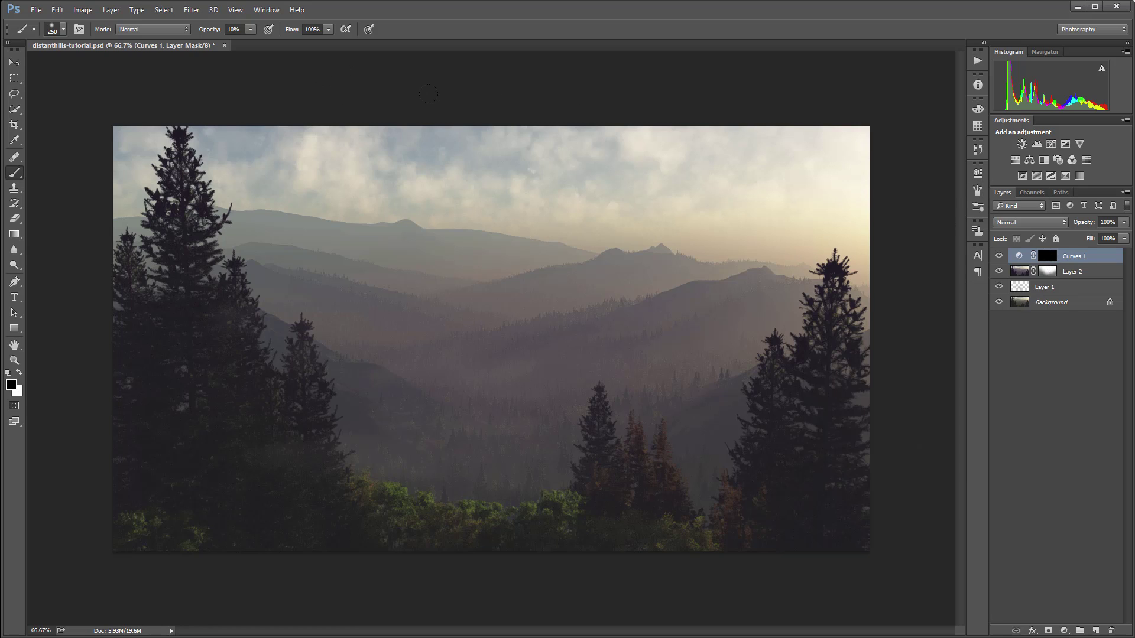
{"action": "key", "text": "x"}
Create a new empty layer above Curves 1 and set the brush to 40 px at 100% opacity
{"action": "left_click", "coordinate": [1095, 630]}
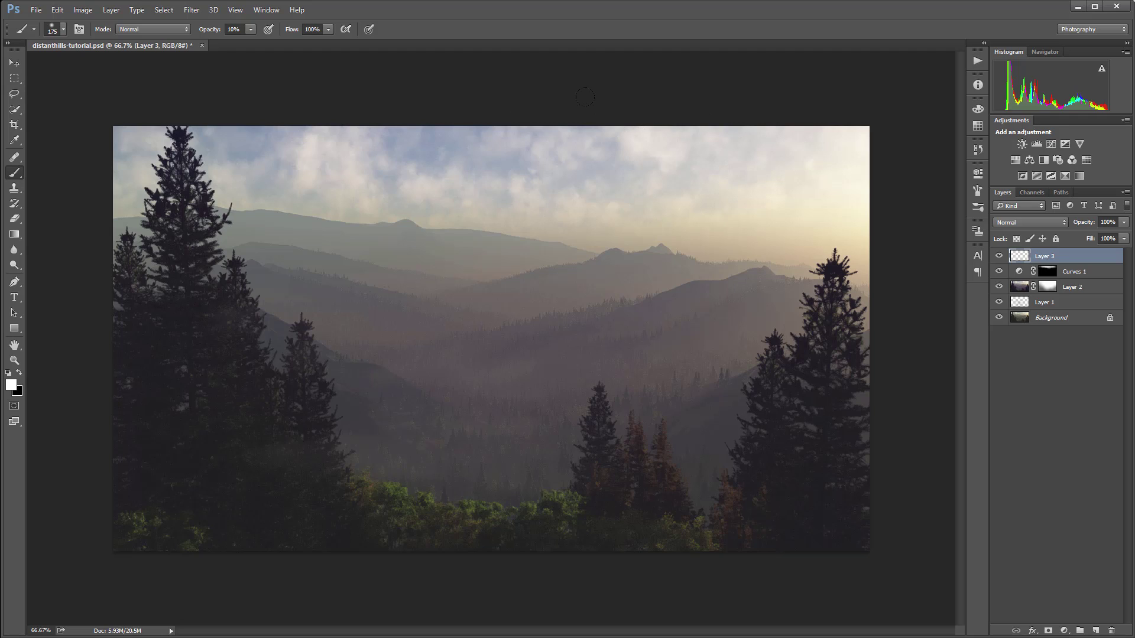
{"action": "key", "text": "["}
{"action": "key", "text": "["}
{"action": "key", "text": "["}
{"action": "key", "text": "["}
{"action": "key", "text": "["}
{"action": "key", "text": "["}
{"action": "key", "text": "["}
{"action": "key", "text": "["}
{"action": "key", "text": "["}
{"action": "key", "text": "["}
{"action": "key", "text": "bracketleft"}
{"action": "key", "text": "0"}
Paint five thick straight white rays fanning out from the bright sun area across the sky, hills and valley
{"action": "left_click", "coordinate": [351, 437], "text": "shift"}
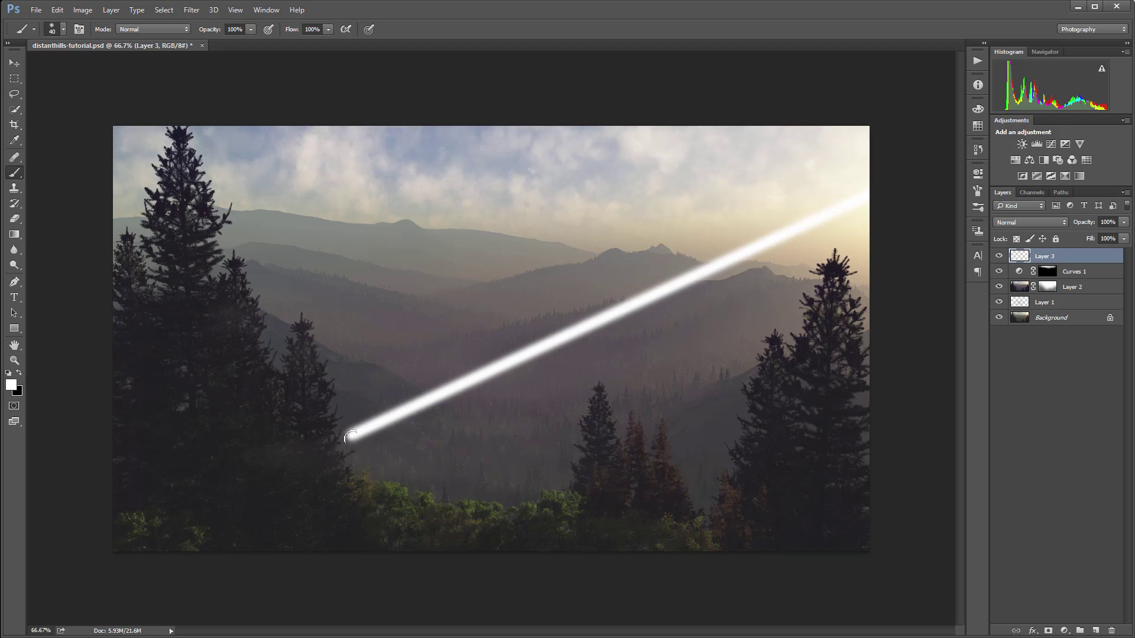
{"action": "left_click", "coordinate": [867, 189]}
{"action": "left_click", "coordinate": [338, 316], "text": "shift"}
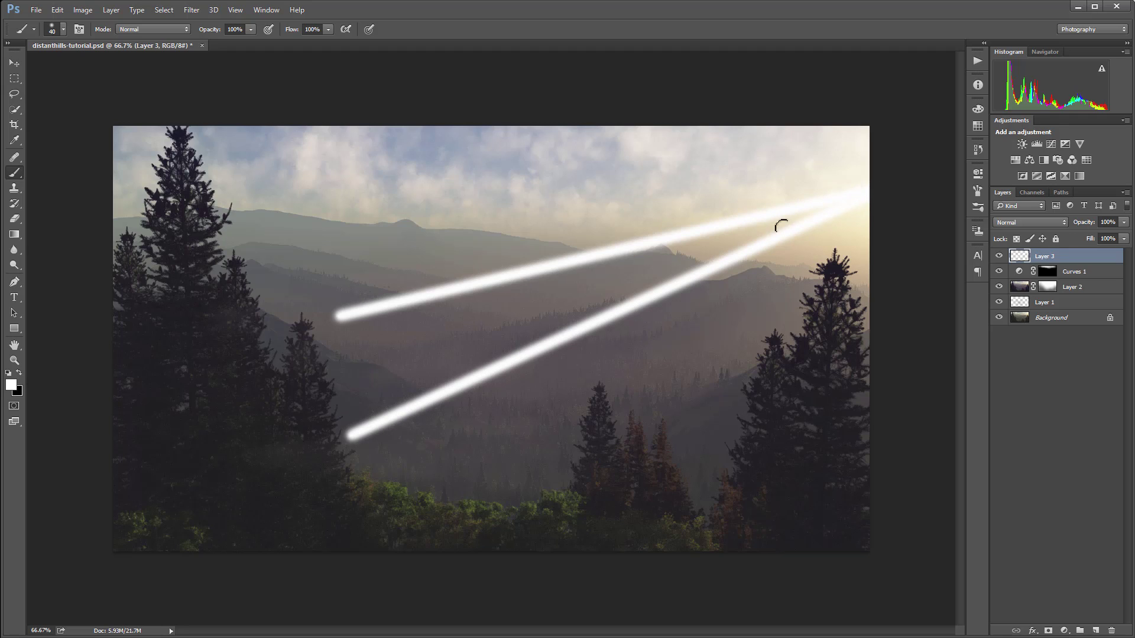
{"action": "left_click", "coordinate": [881, 185]}
{"action": "left_click", "coordinate": [522, 217], "text": "shift"}
{"action": "left_click", "coordinate": [250, 240], "text": "shift"}
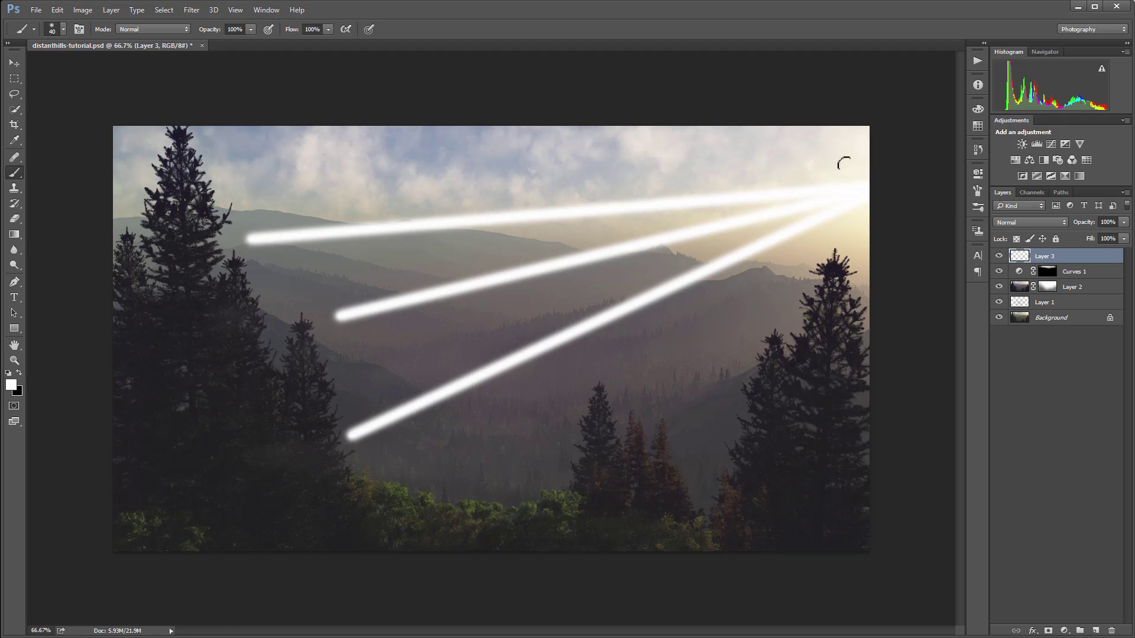
{"action": "left_click", "coordinate": [872, 181]}
{"action": "left_click", "coordinate": [384, 173], "text": "shift"}
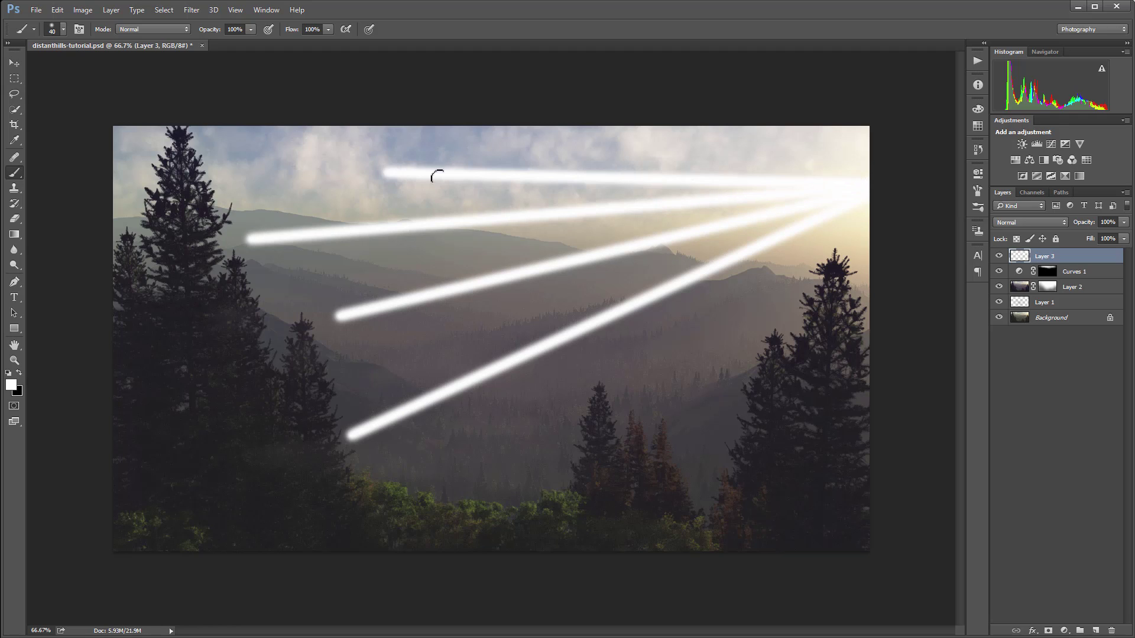
{"action": "left_click", "coordinate": [863, 186]}
{"action": "left_click", "coordinate": [713, 377], "text": "shift"}
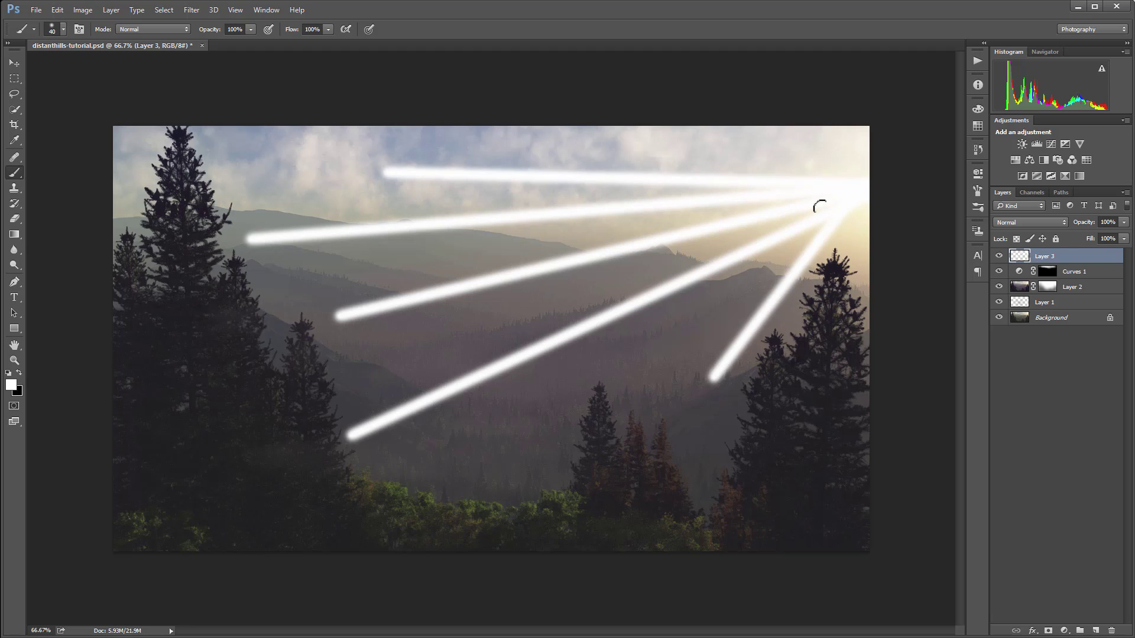
Reduce the brush to 10 px and paint long thin white rays from the sun between and below the thick ones
{"action": "key", "text": "bracketleft"}
{"action": "key", "text": "bracketleft"}
{"action": "left_click", "coordinate": [657, 139]}
{"action": "left_click", "coordinate": [852, 193], "text": "shift"}
{"action": "left_click", "coordinate": [357, 199]}
{"action": "left_click", "coordinate": [845, 195], "text": "shift"}
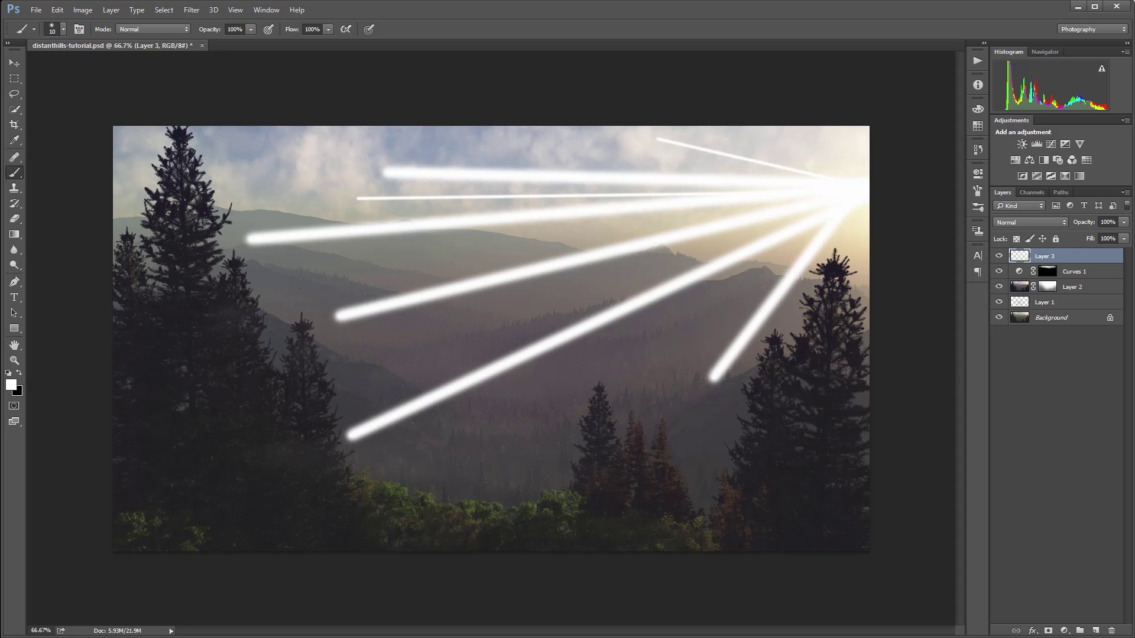
{"action": "left_click", "coordinate": [263, 292]}
{"action": "left_click", "coordinate": [848, 194], "text": "shift"}
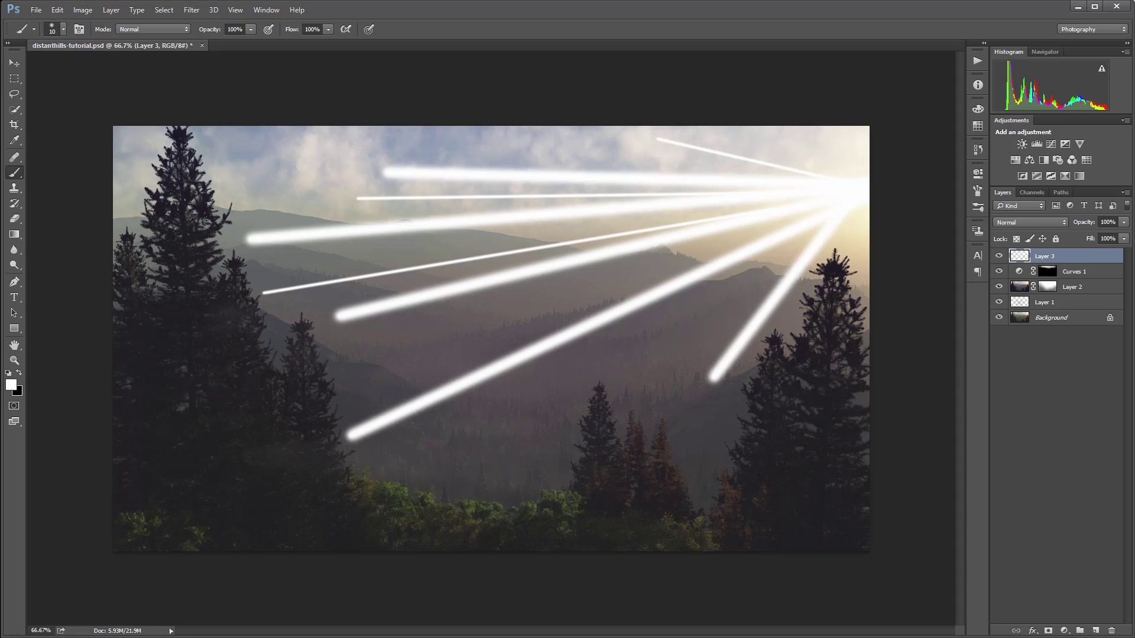
{"action": "left_click", "coordinate": [343, 383]}
{"action": "left_click", "coordinate": [848, 193], "text": "shift"}
{"action": "left_click", "coordinate": [342, 386]}
{"action": "left_click", "coordinate": [848, 194], "text": "shift"}
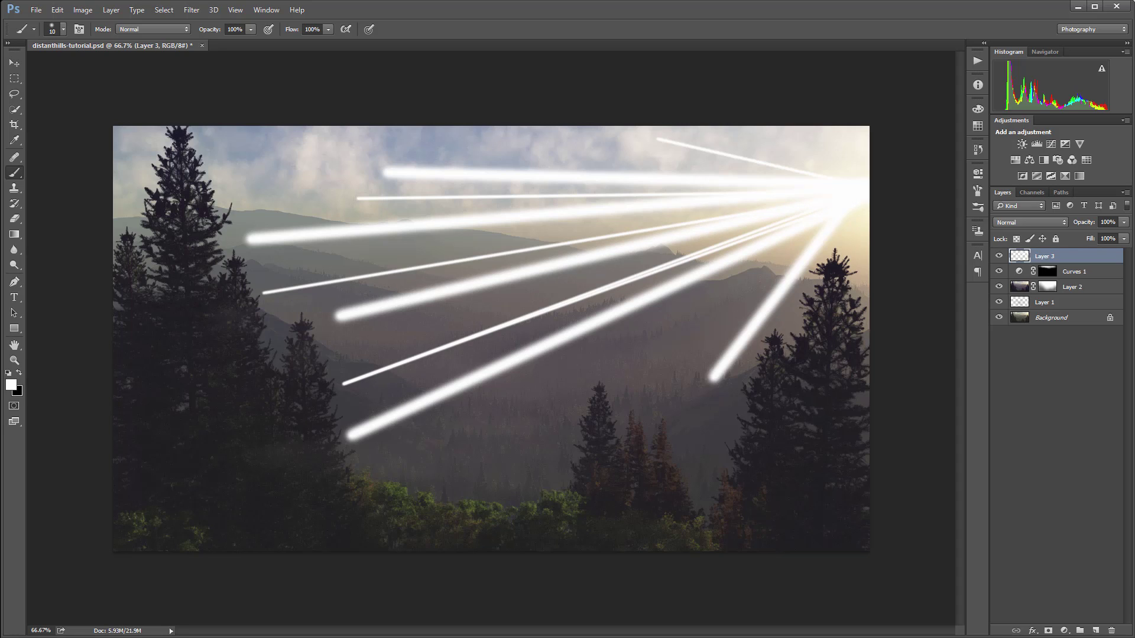
{"action": "left_click", "coordinate": [385, 514], "text": "shift"}
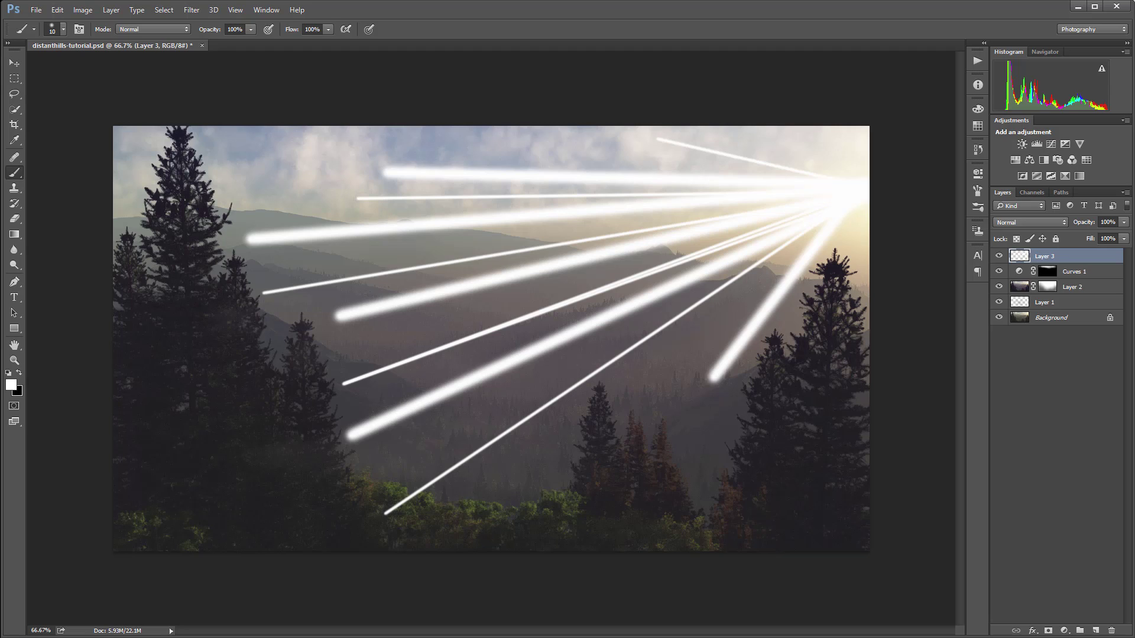
{"action": "left_click", "coordinate": [434, 536]}
{"action": "left_click", "coordinate": [848, 194], "text": "shift"}
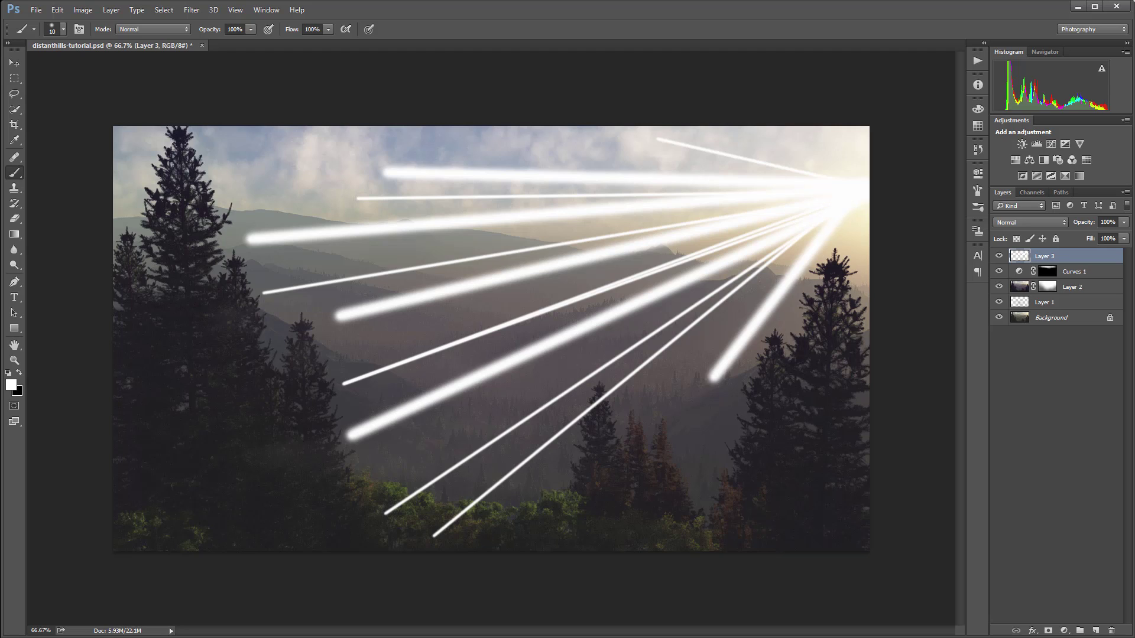
{"action": "left_click", "coordinate": [680, 536]}
{"action": "left_click", "coordinate": [811, 190], "text": "shift"}
{"action": "left_click", "coordinate": [575, 550]}
{"action": "left_click", "coordinate": [825, 223], "text": "shift"}
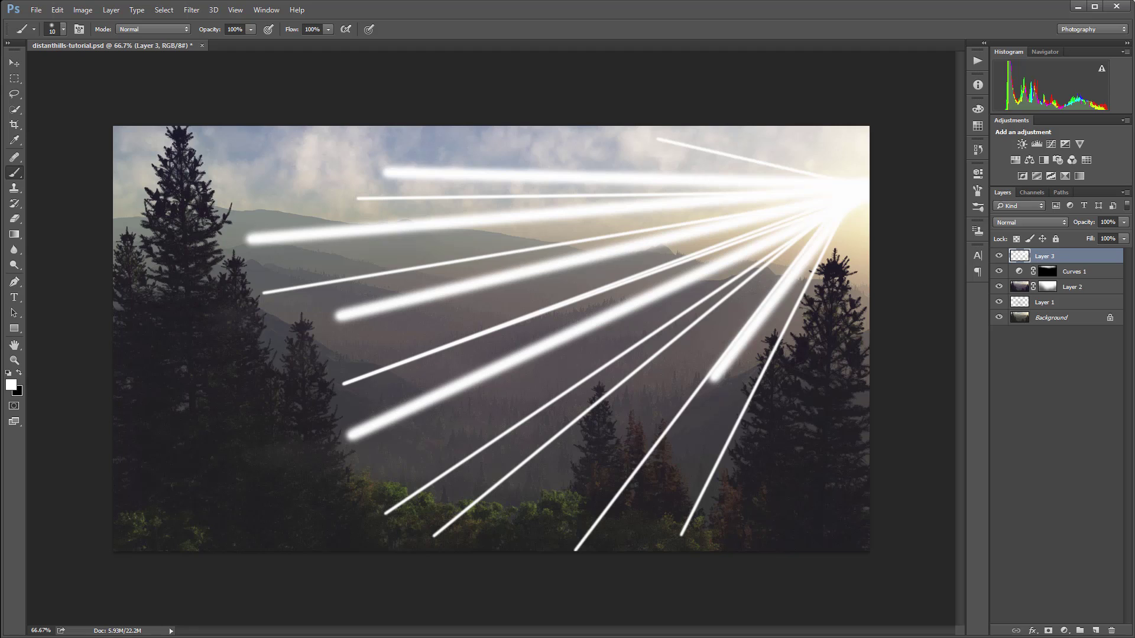
{"action": "left_click", "coordinate": [832, 195]}
{"action": "left_click", "coordinate": [224, 161], "text": "shift"}
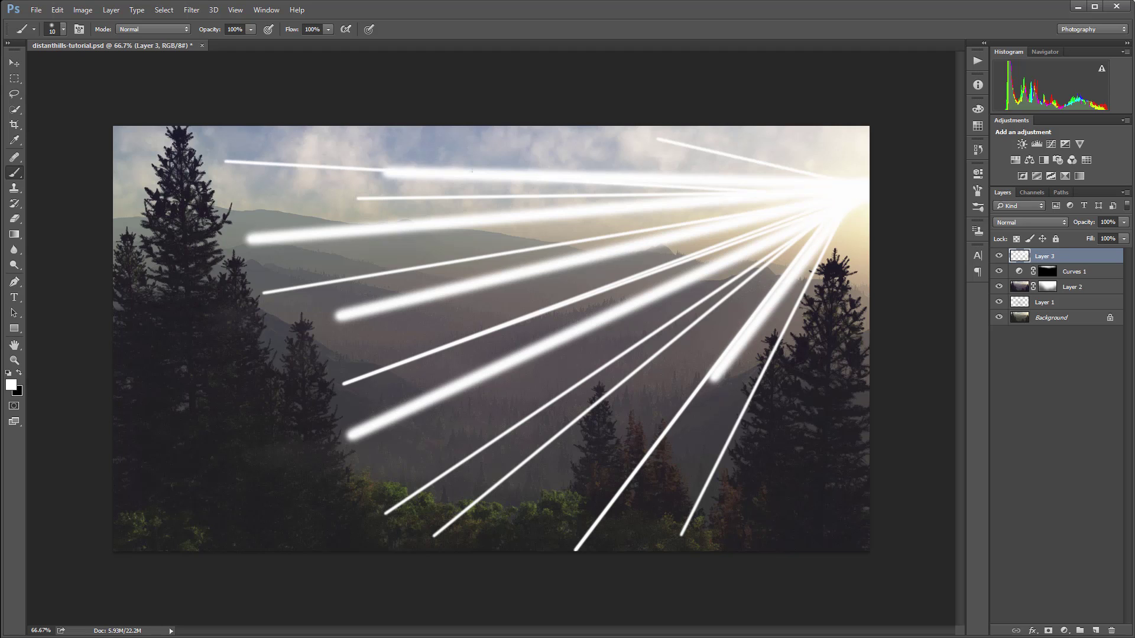
Add a few short thin white rays in the sky just above the sun's bright centre
{"action": "left_click", "coordinate": [814, 154]}
{"action": "left_click", "coordinate": [828, 175], "text": "shift"}
{"action": "left_click", "coordinate": [837, 150]}
{"action": "left_click", "coordinate": [854, 176], "text": "shift"}
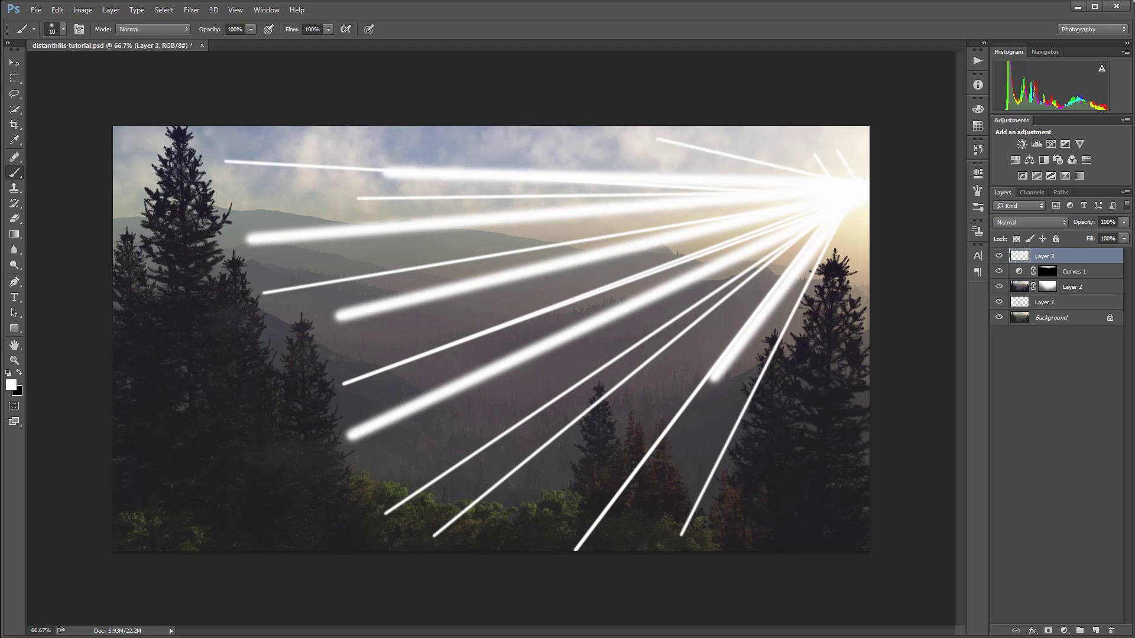
{"action": "left_click", "coordinate": [822, 148]}
{"action": "left_click", "coordinate": [844, 177], "text": "shift"}
Soften the painted rays with a Gaussian Blur of about 32 pixels
{"action": "left_click", "coordinate": [192, 10]}
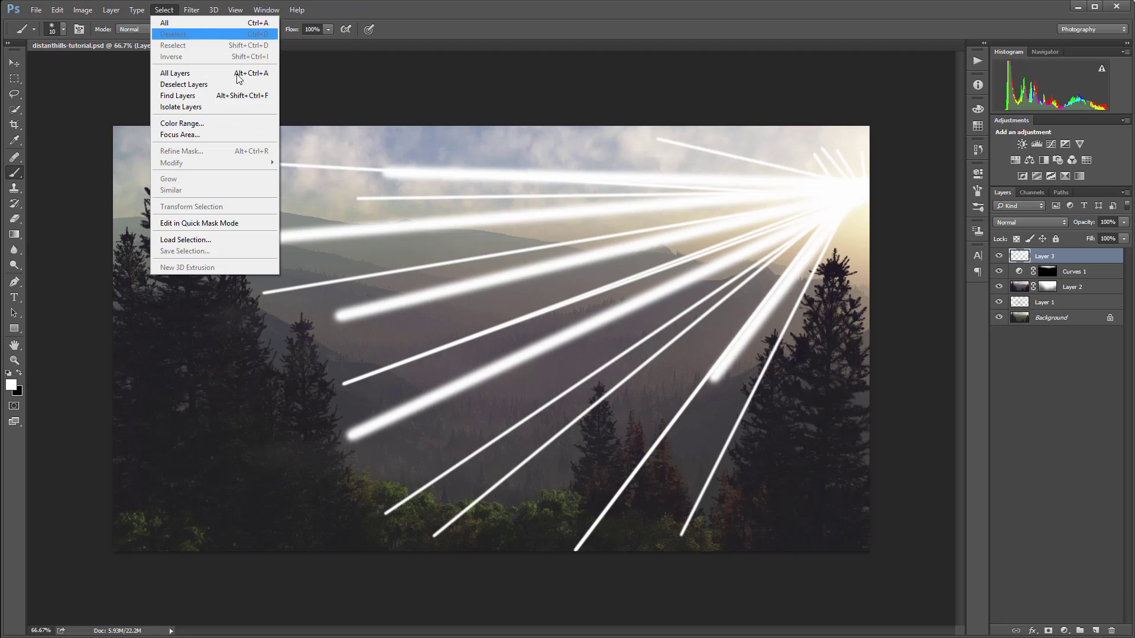
{"action": "mouse_move", "coordinate": [192, 10]}
{"action": "mouse_move", "coordinate": [230, 139]}
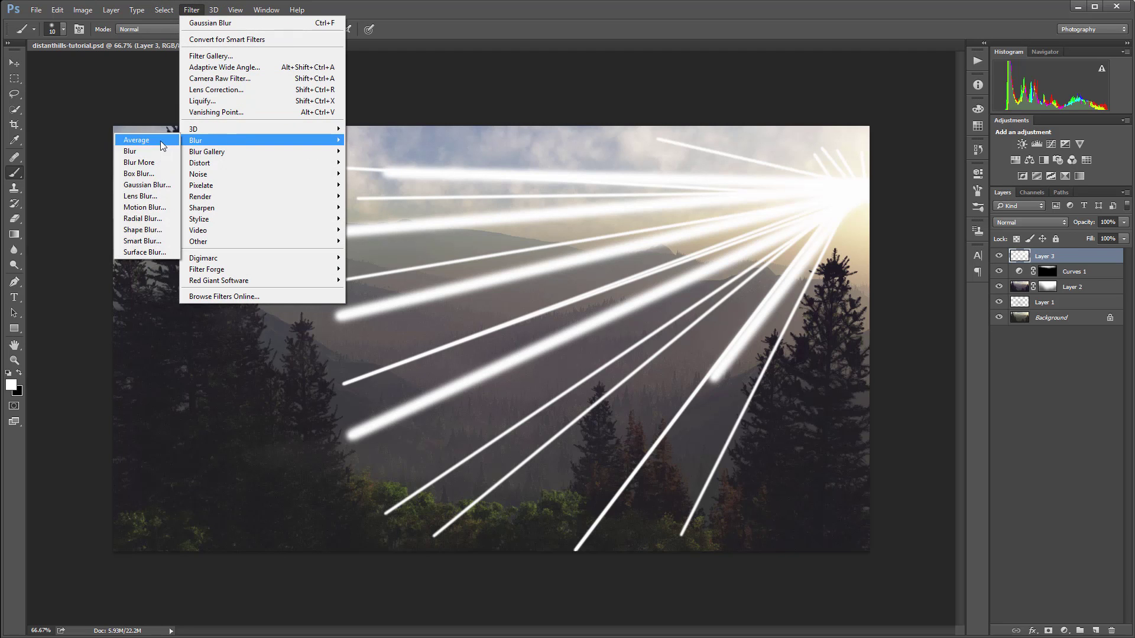
{"action": "left_click", "coordinate": [155, 185]}
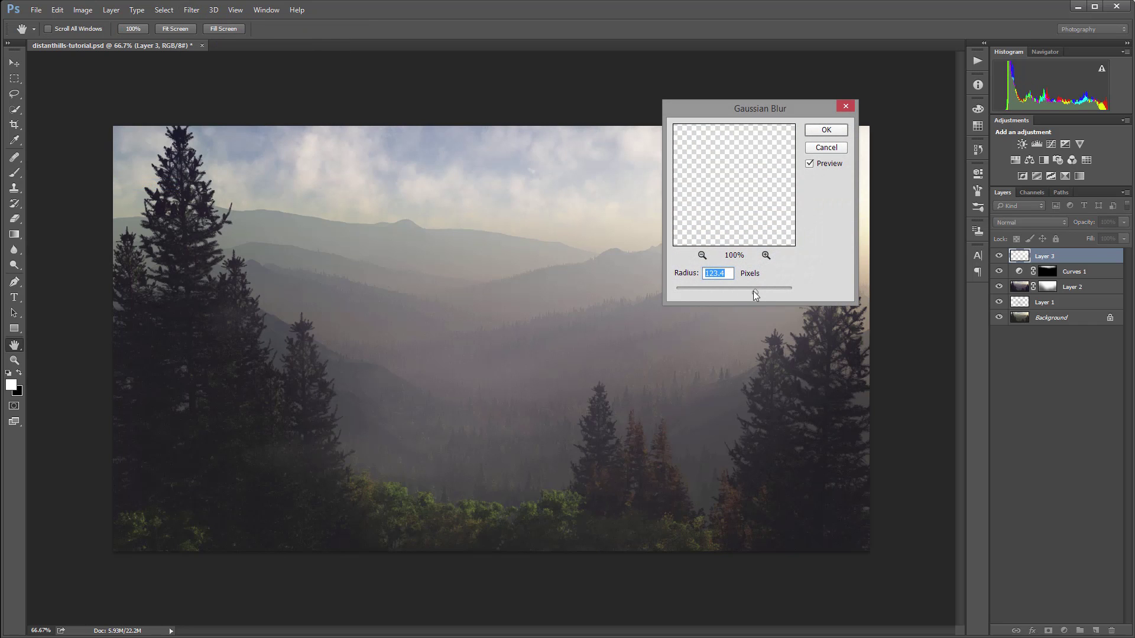
{"action": "left_click_drag", "start_coordinate": [754, 291], "coordinate": [732, 292]}
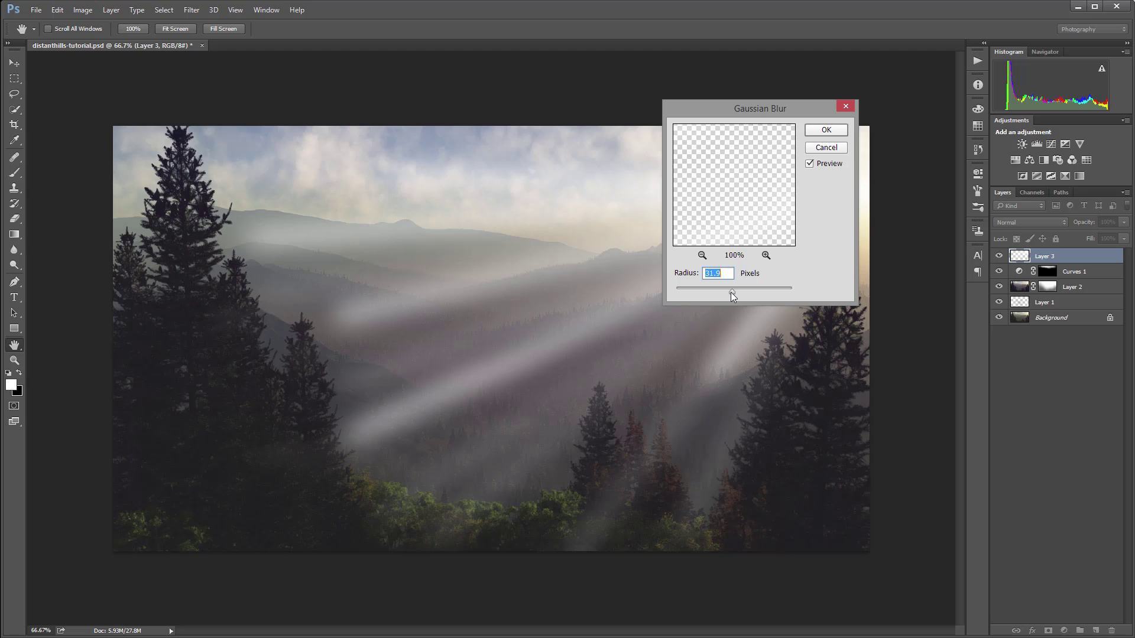
{"action": "left_click_drag", "start_coordinate": [730, 292], "coordinate": [725, 292]}
{"action": "left_click", "coordinate": [732, 289]}
{"action": "key", "text": "Return"}
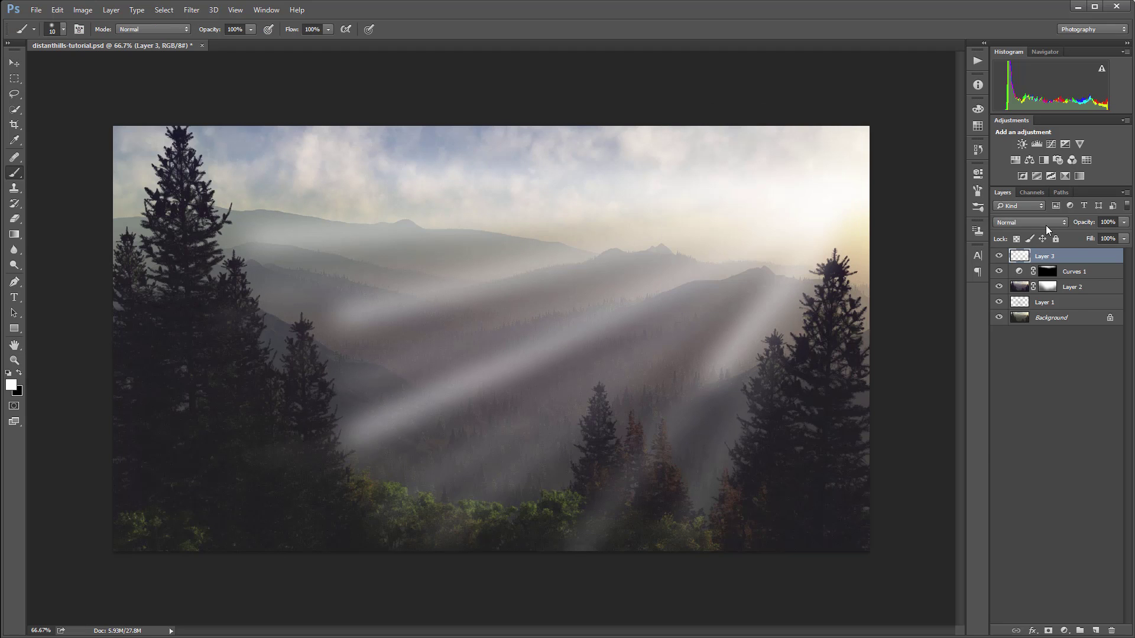
Set the ray layer to Soft Light with 90% fill, and toggle its visibility to compare the effect
{"action": "left_click", "coordinate": [1045, 223]}
{"action": "left_click", "coordinate": [1023, 347]}
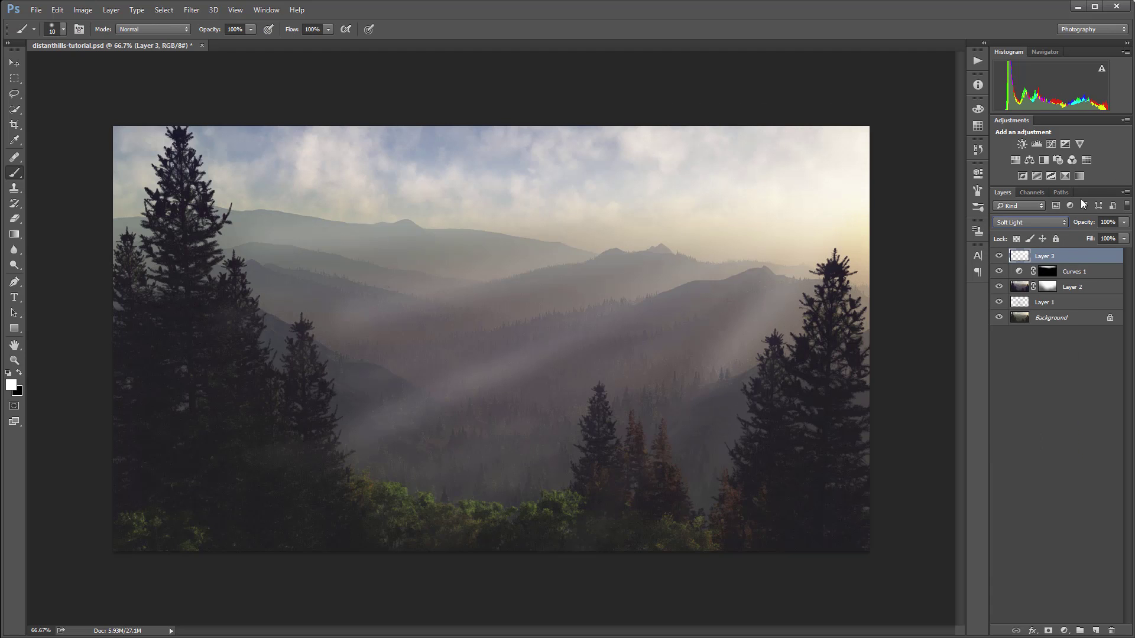
{"action": "left_click", "coordinate": [1122, 239]}
{"action": "left_click_drag", "start_coordinate": [1125, 252], "coordinate": [1117, 252]}
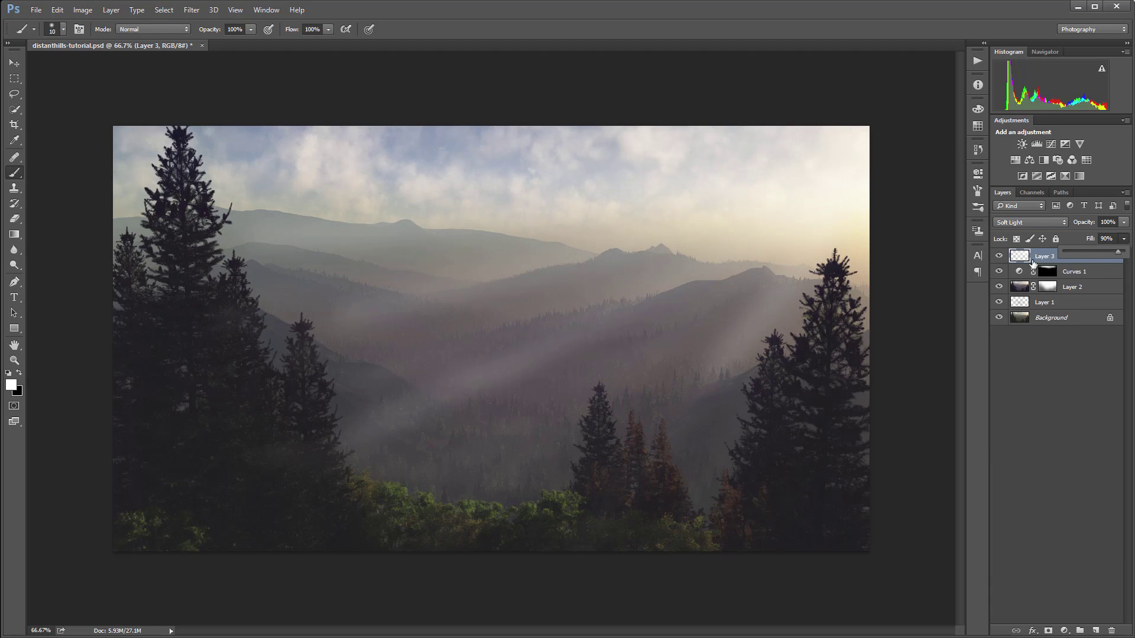
{"action": "left_click", "coordinate": [998, 257]}
{"action": "left_click", "coordinate": [998, 257]}
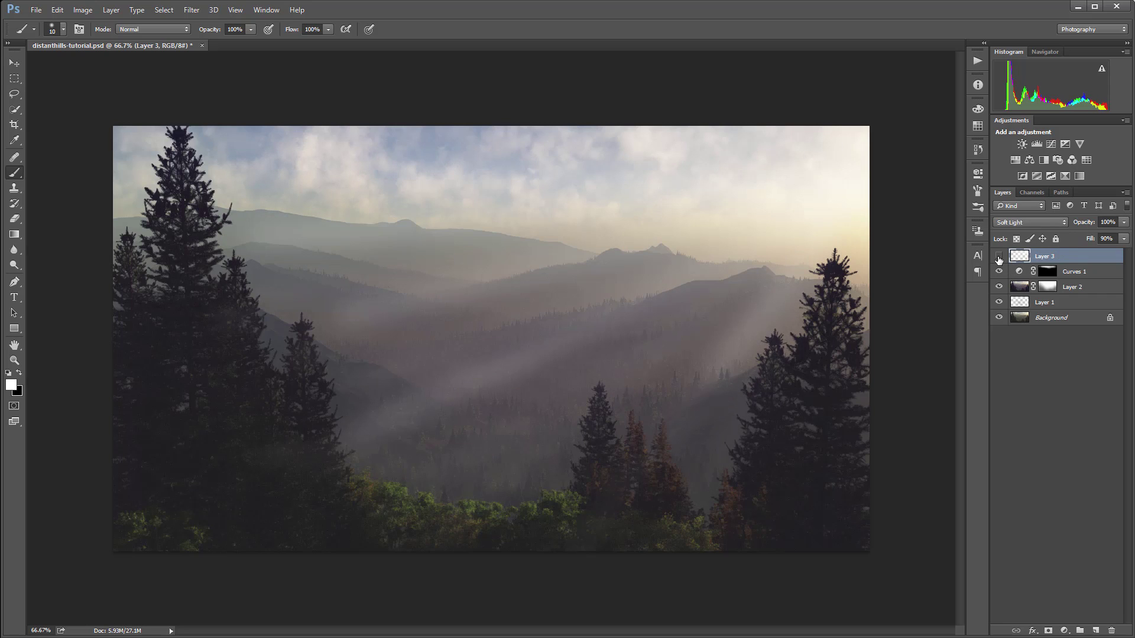
Toggle the painted sun ray layer's visibility several times to compare the landscape with and without the rays
{"action": "left_click", "coordinate": [998, 257]}
{"action": "left_click", "coordinate": [998, 257]}
{"action": "left_click", "coordinate": [998, 257]}
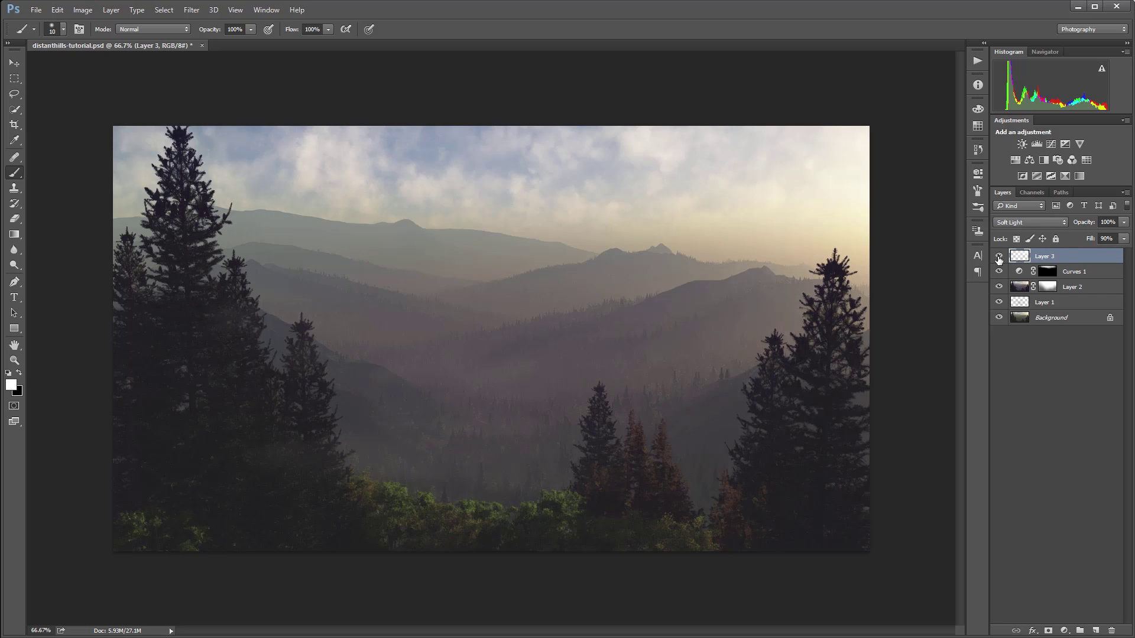
{"action": "left_click", "coordinate": [998, 257]}
{"action": "left_click", "coordinate": [998, 257]}
{"action": "left_click", "coordinate": [998, 257]}
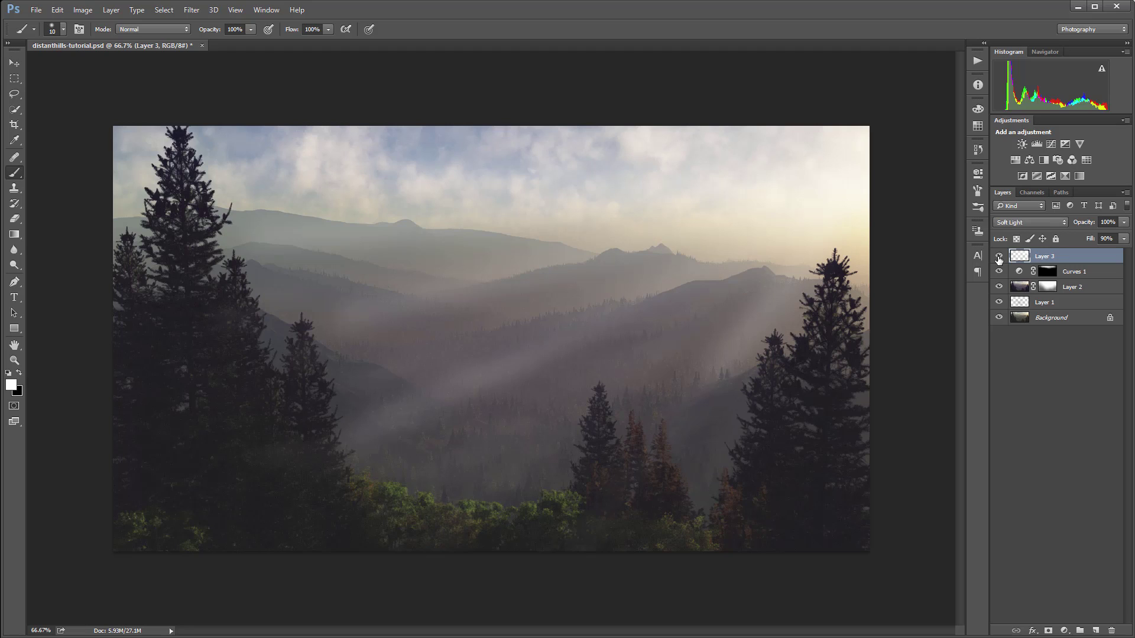
{"action": "left_click", "coordinate": [998, 257]}
{"action": "left_click", "coordinate": [998, 257]}
{"action": "left_click", "coordinate": [1019, 266], "text": "ctrl"}
{"action": "left_click", "coordinate": [1027, 256], "text": "ctrl"}
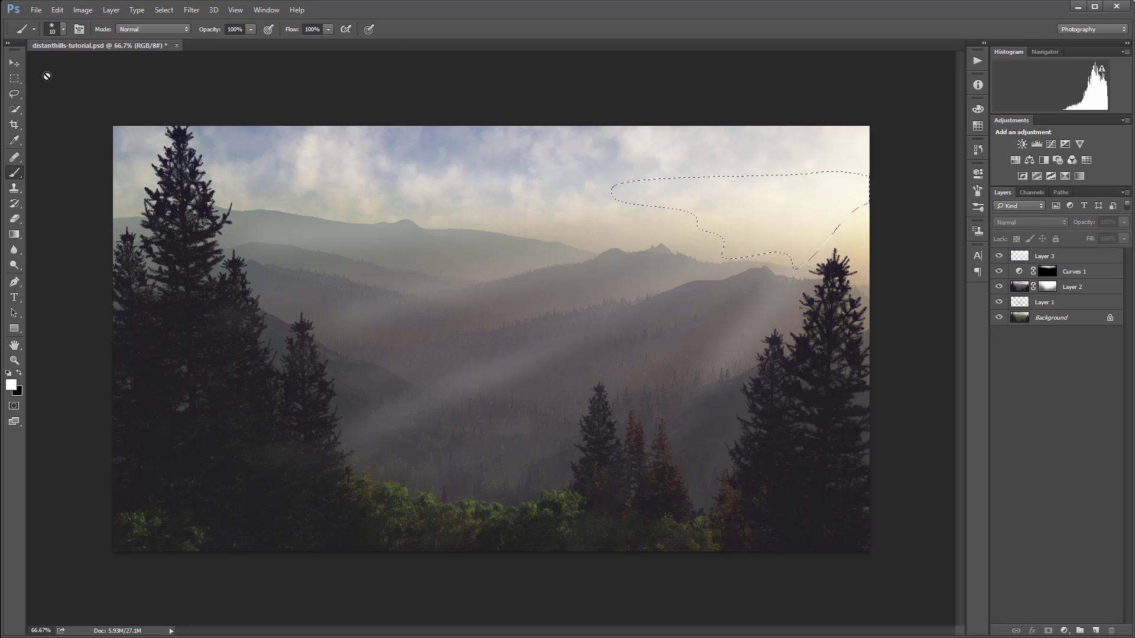
{"action": "left_click", "coordinate": [16, 81]}
{"action": "key", "text": "ctrl+d"}
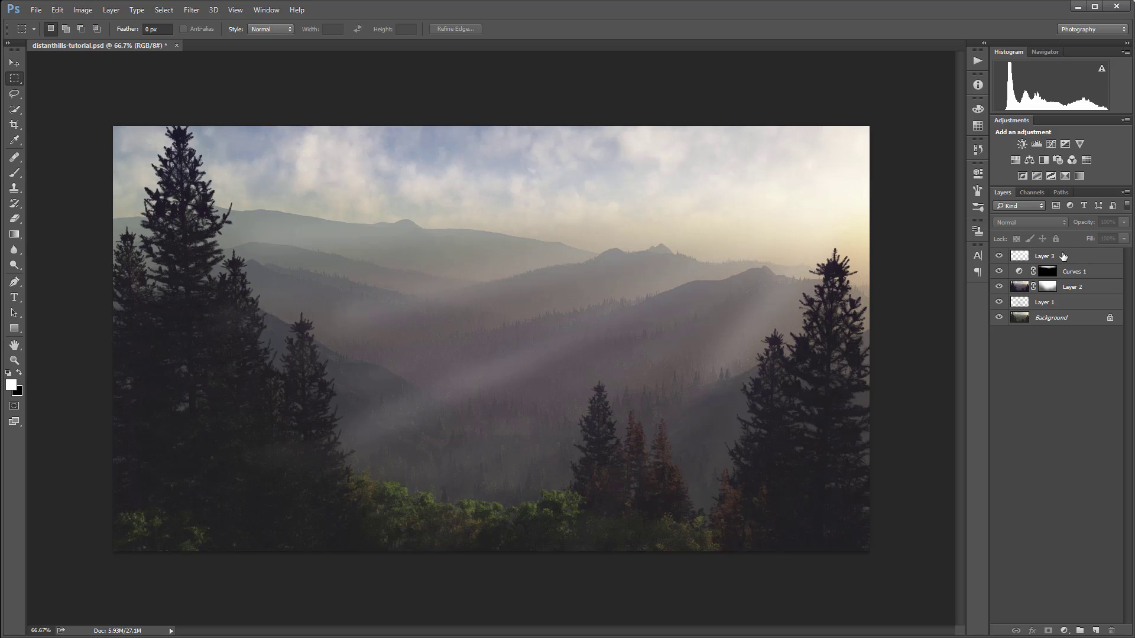
Fill a new layer above the painted rays with white and render Clouds on it
{"action": "left_click", "coordinate": [1095, 630]}
{"action": "key", "text": "alt+BackSpace"}
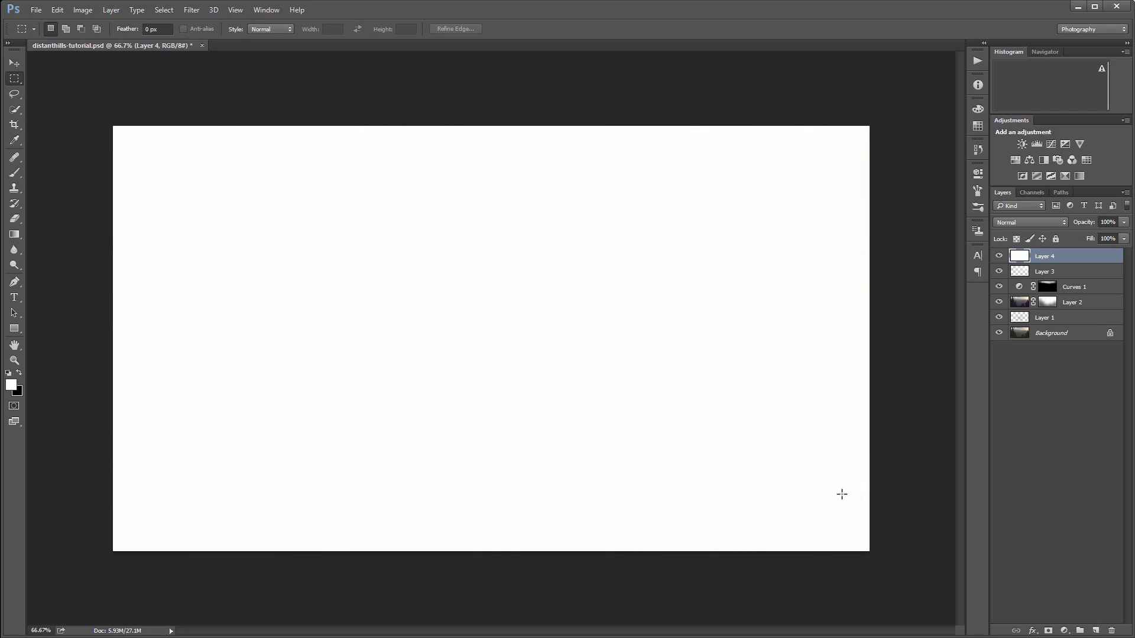
{"action": "left_click", "coordinate": [194, 10]}
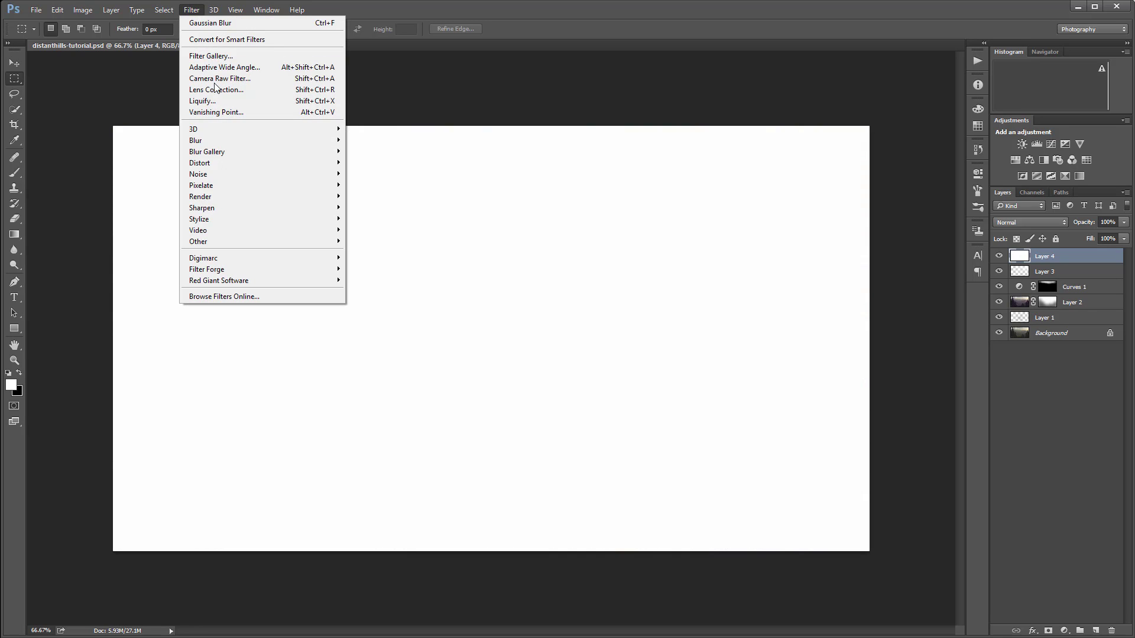
{"action": "mouse_move", "coordinate": [238, 197]}
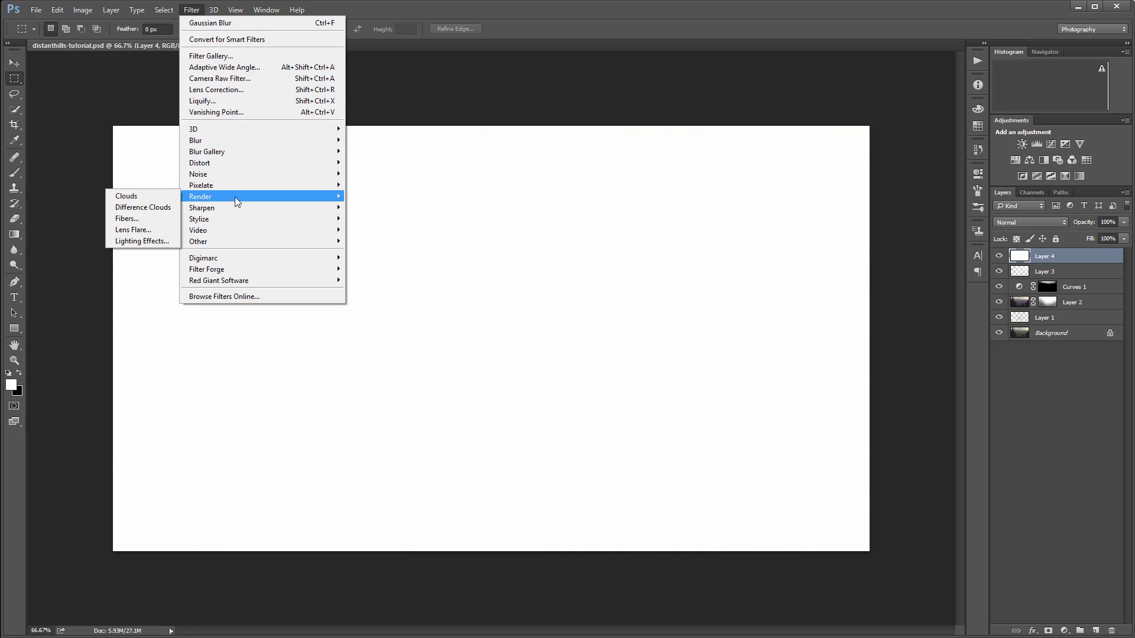
{"action": "left_click", "coordinate": [146, 197]}
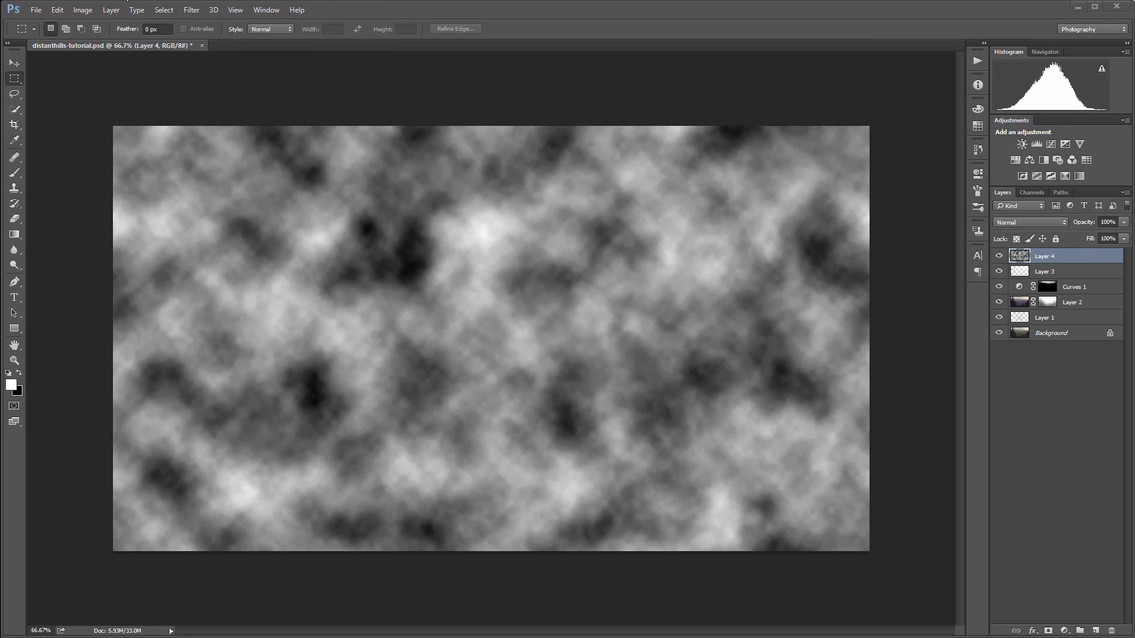
Apply Difference Clouds to the clouds layer, repeating the filter four more times
{"action": "left_click", "coordinate": [191, 9]}
{"action": "mouse_move", "coordinate": [221, 139]}
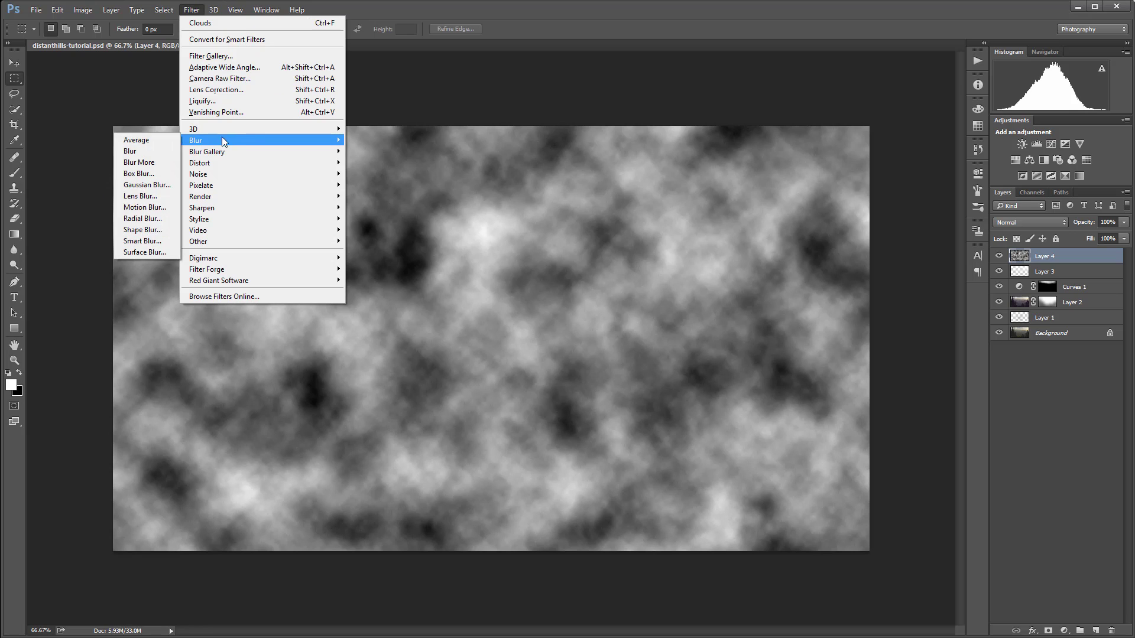
{"action": "mouse_move", "coordinate": [219, 198]}
{"action": "left_click", "coordinate": [140, 206]}
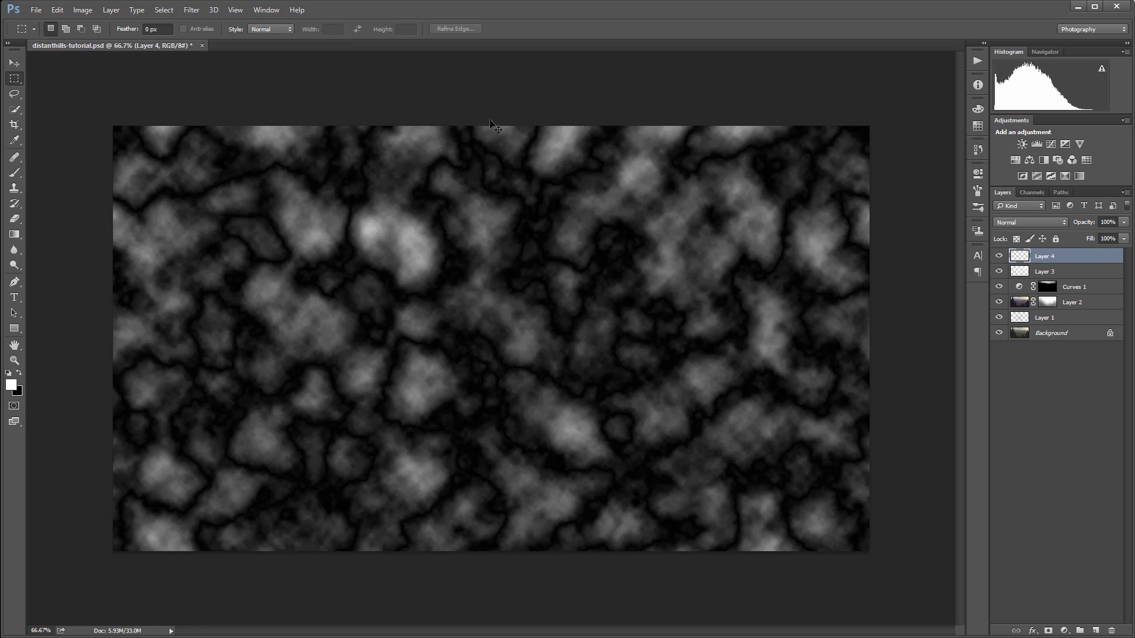
{"action": "key", "text": "ctrl+f"}
{"action": "key", "text": "ctrl+f"}
{"action": "key", "text": "ctrl+f"}
{"action": "key", "text": "ctrl+f"}
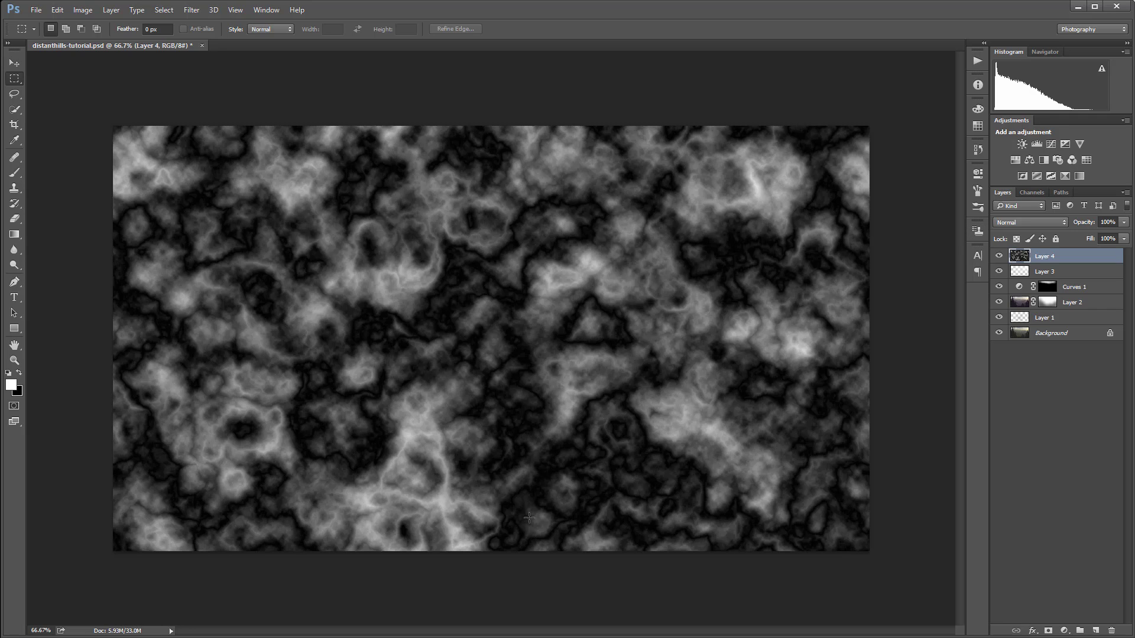
Apply a Radial Blur with Zoom method and Best quality to the clouds layer, increasing the amount and centring it on the sun's position
{"action": "left_click", "coordinate": [190, 10]}
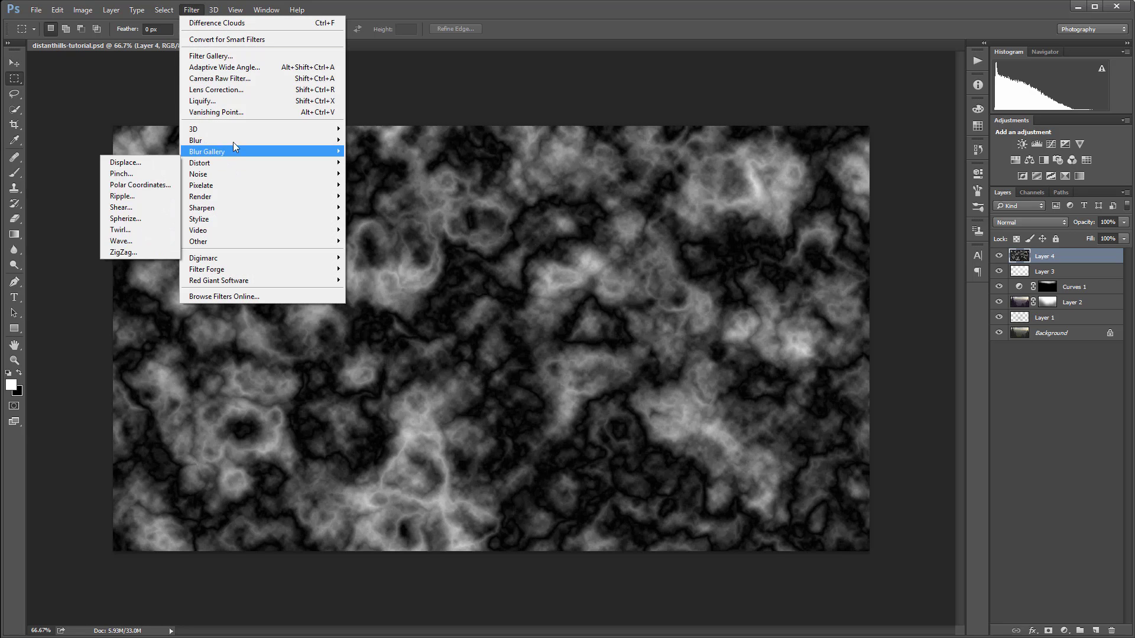
{"action": "mouse_move", "coordinate": [232, 142]}
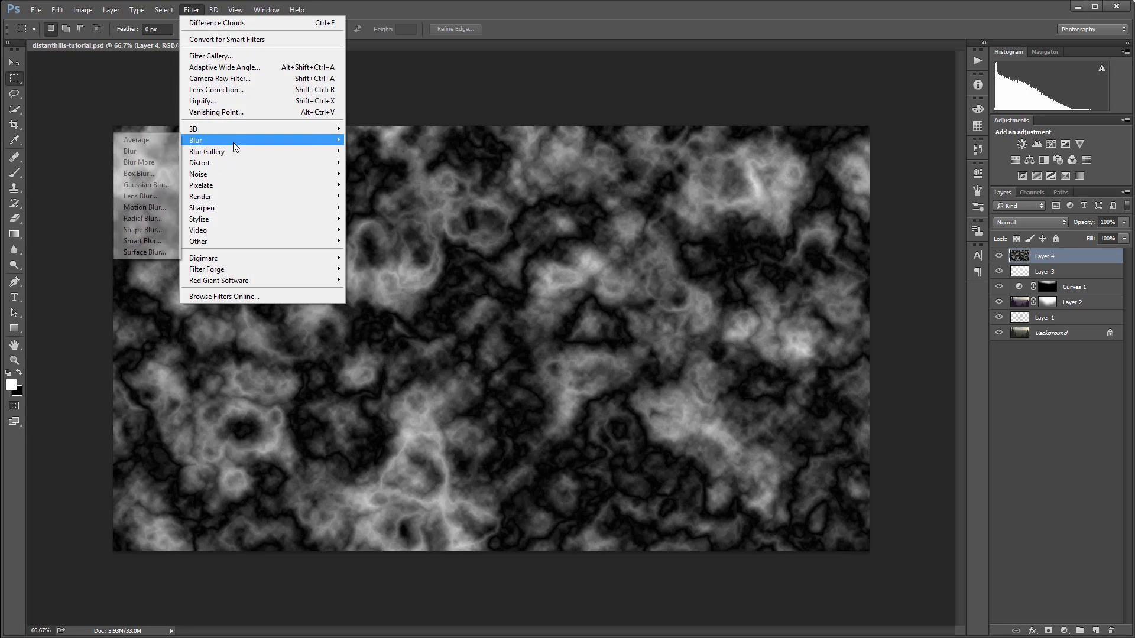
{"action": "left_click", "coordinate": [151, 219]}
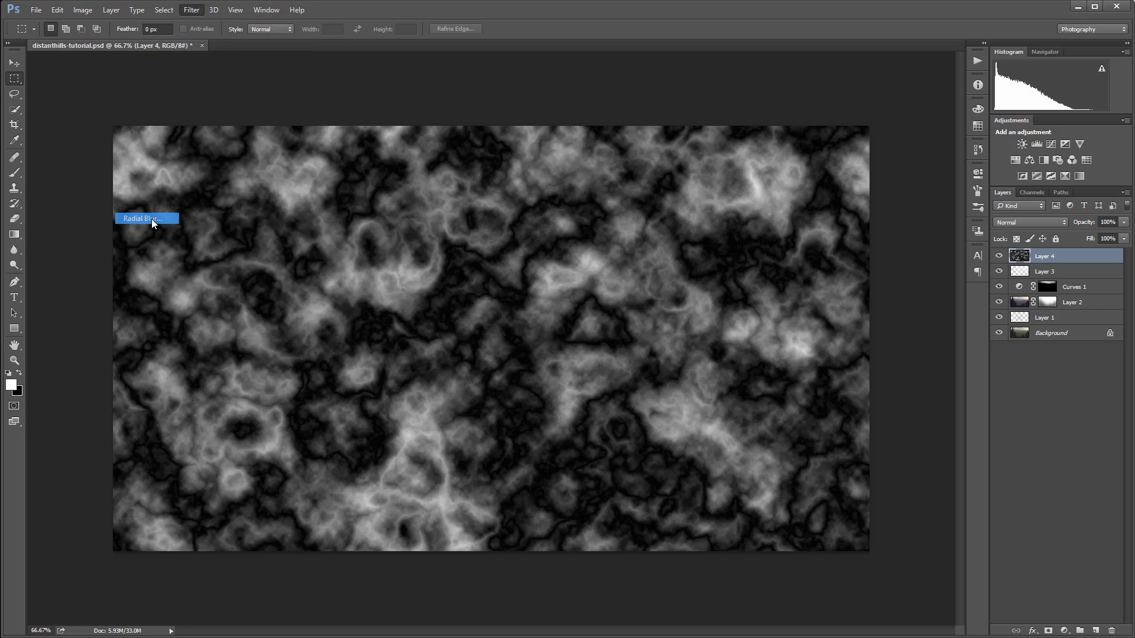
{"action": "left_click", "coordinate": [621, 251]}
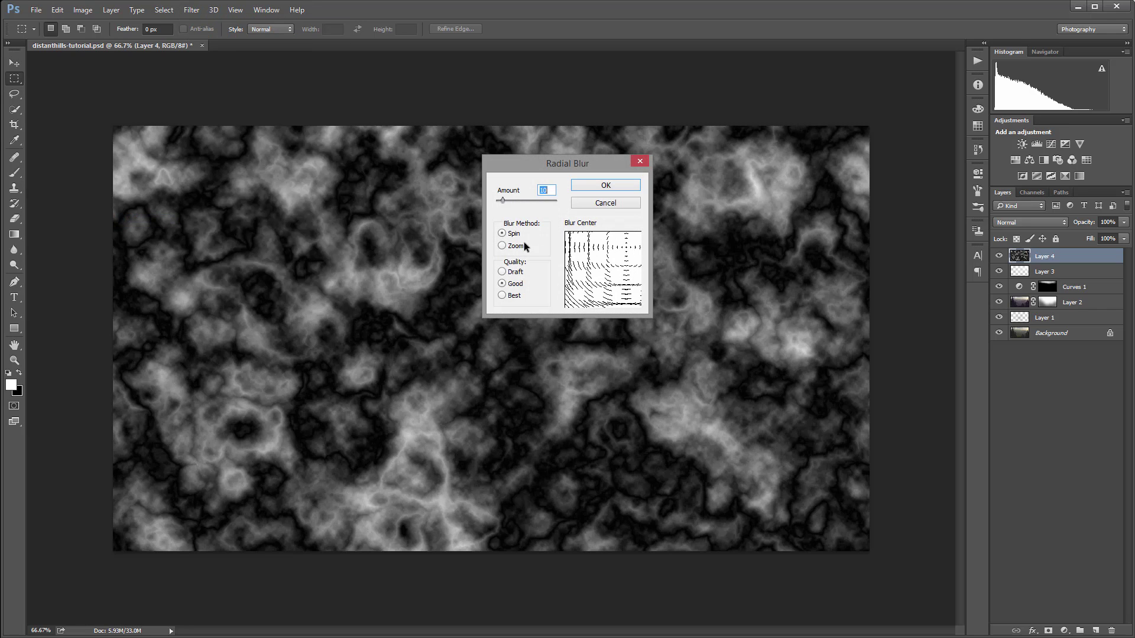
{"action": "left_click", "coordinate": [502, 245]}
{"action": "left_click", "coordinate": [639, 249]}
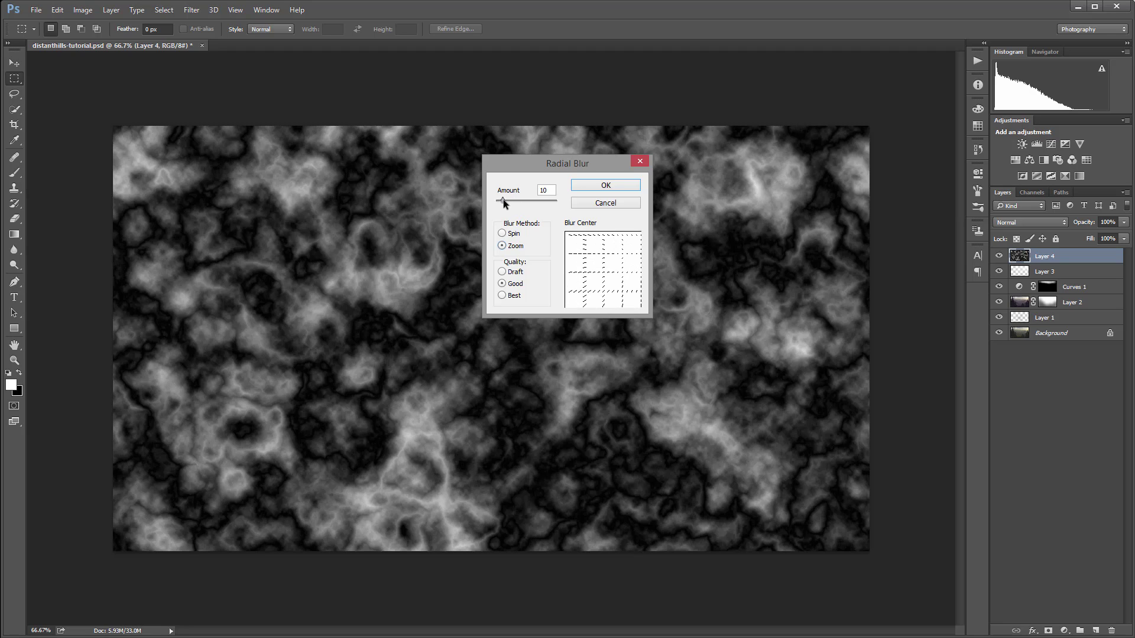
{"action": "left_click_drag", "start_coordinate": [502, 199], "coordinate": [510, 201]}
{"action": "left_click", "coordinate": [501, 295]}
{"action": "left_click", "coordinate": [609, 185]}
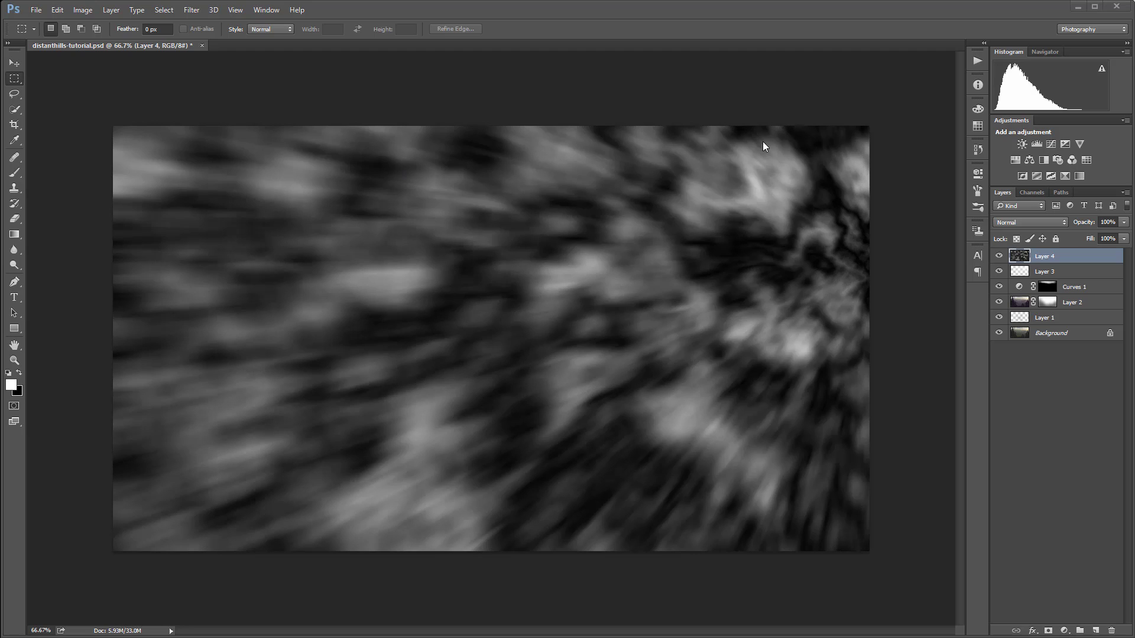
Set the clouds layer to Soft Light and mask it with a selection loaded from the painted ray layer's content
{"action": "left_click", "coordinate": [1059, 222]}
{"action": "left_click", "coordinate": [1034, 347]}
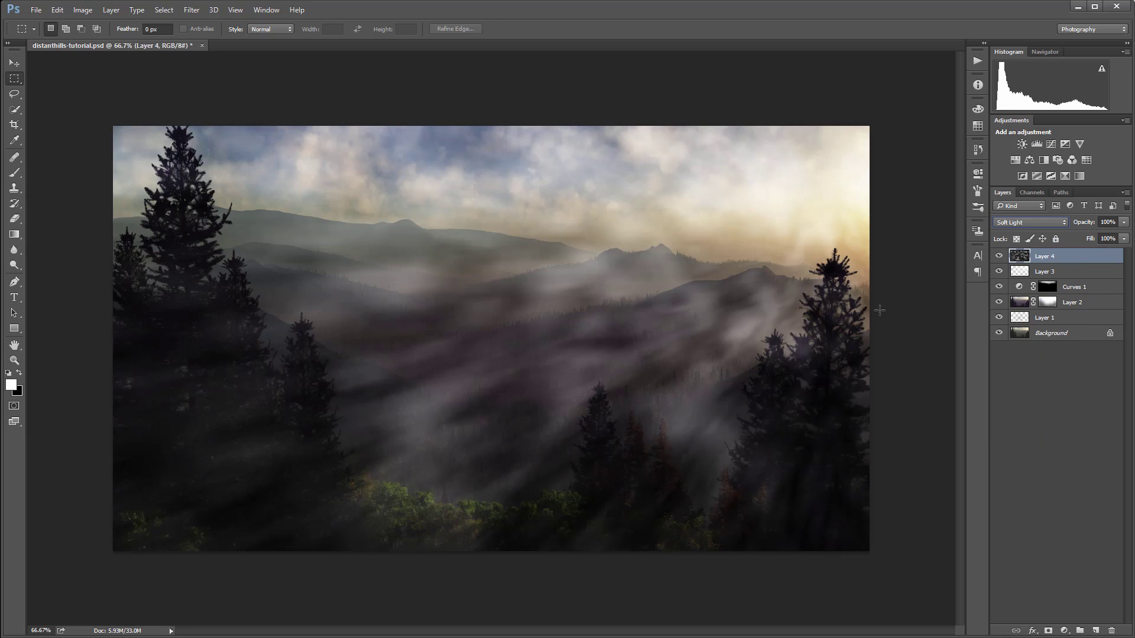
{"action": "left_click", "coordinate": [1017, 273], "text": "ctrl"}
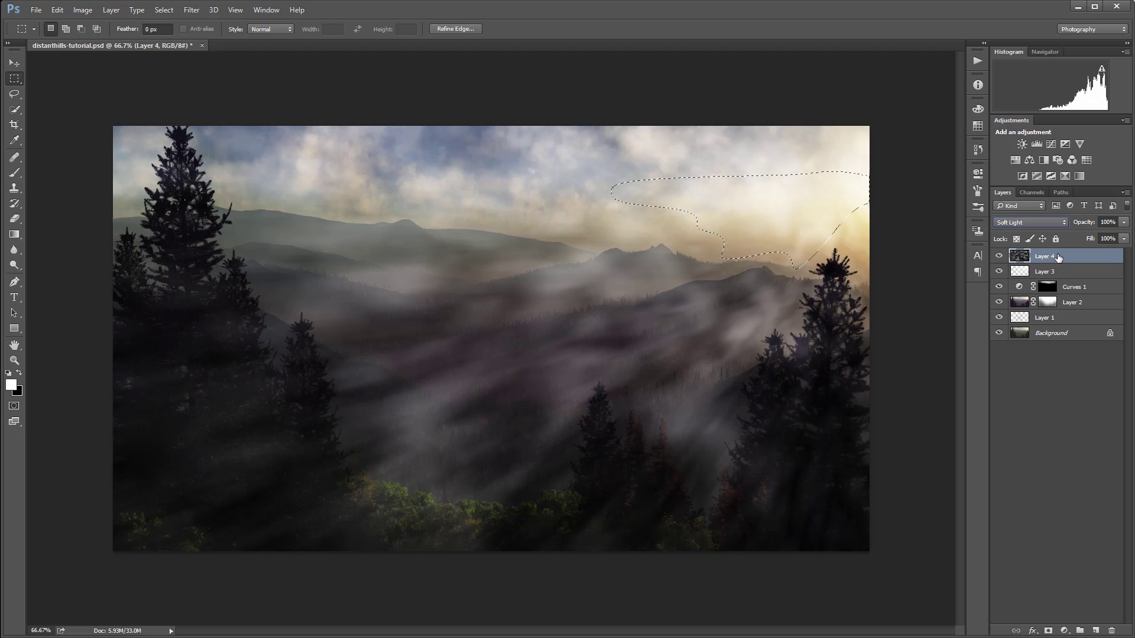
{"action": "left_click", "coordinate": [1048, 630]}
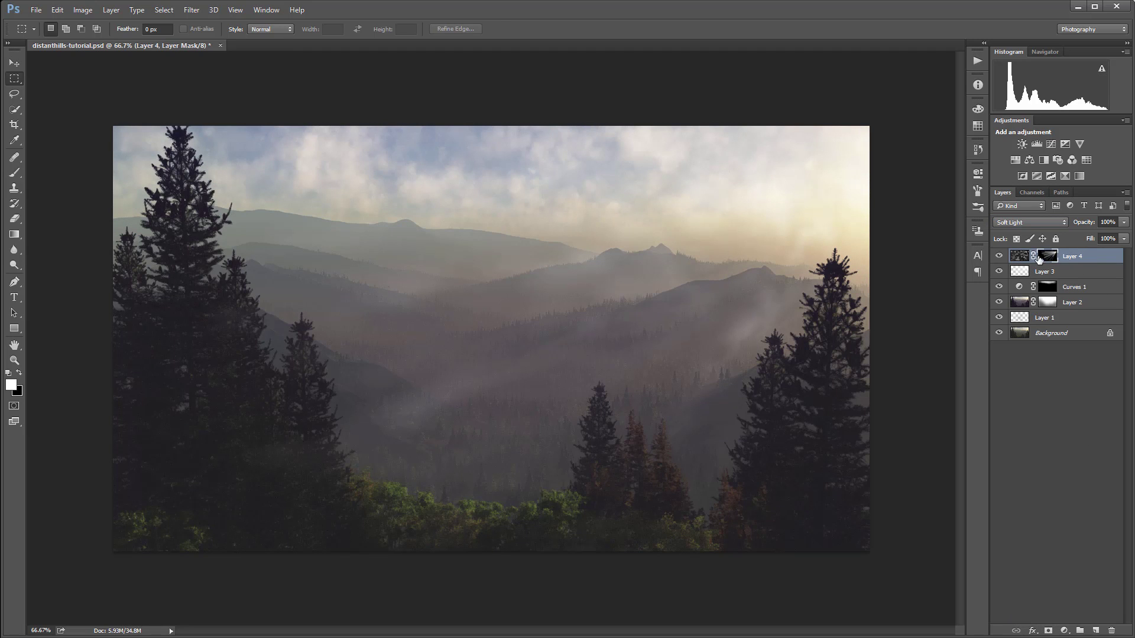
Hide the painted ray layer and toggle the masked clouds layer to examine its effect alone
{"action": "left_click", "coordinate": [998, 272]}
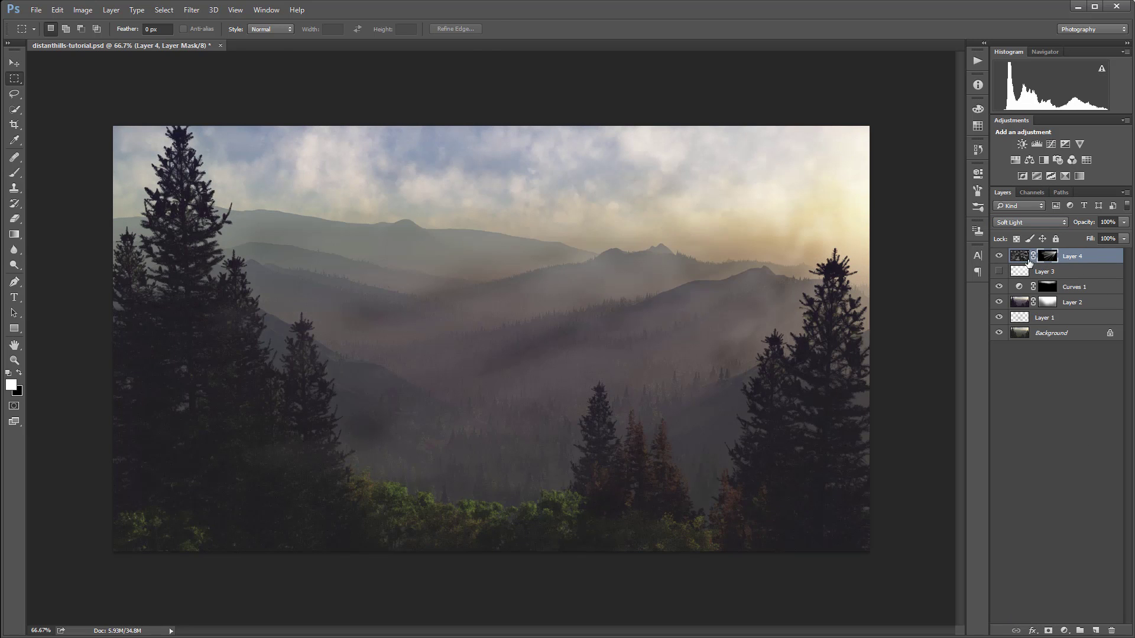
{"action": "left_click", "coordinate": [999, 257]}
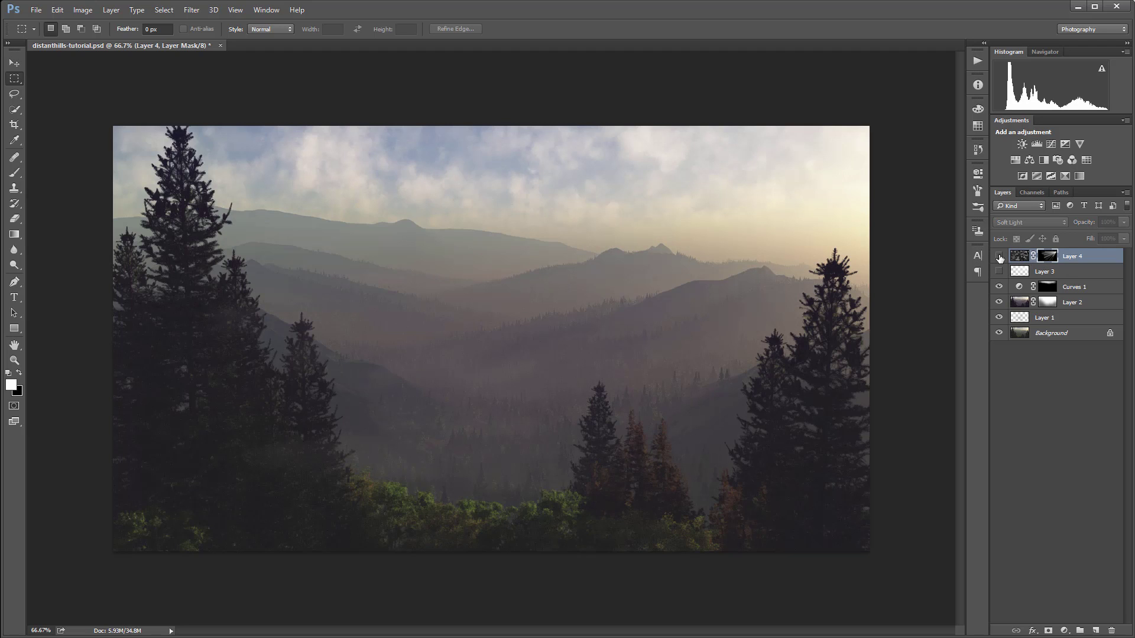
{"action": "left_click", "coordinate": [998, 257]}
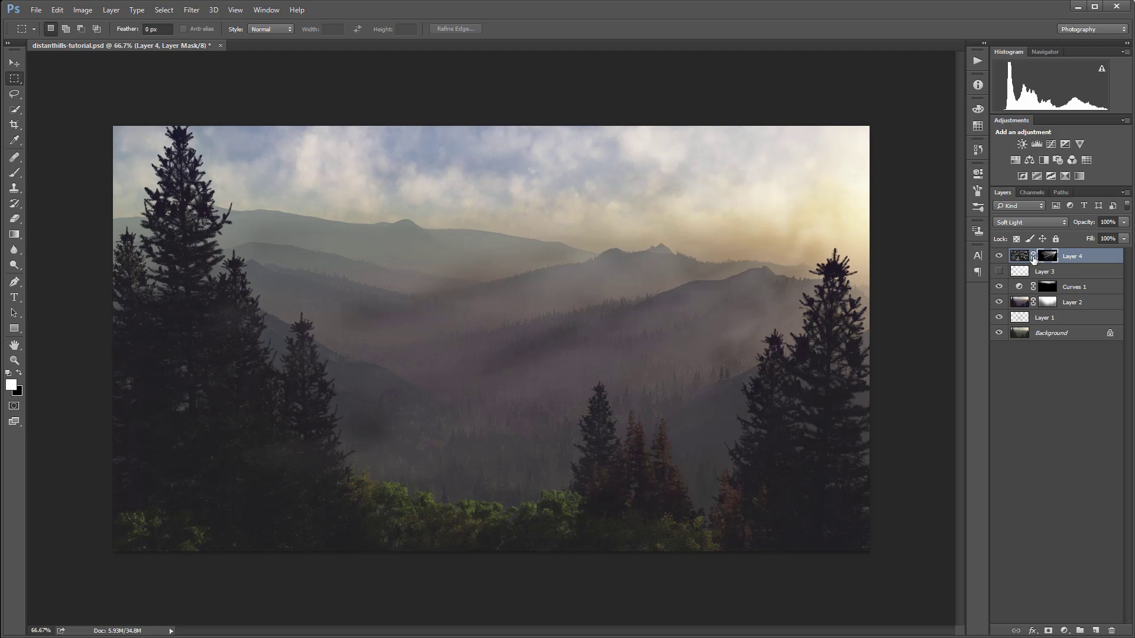
Try inverting the clouds layer's mask, compare the layer on and off, and invert the mask back
{"action": "key", "text": "ctrl+i"}
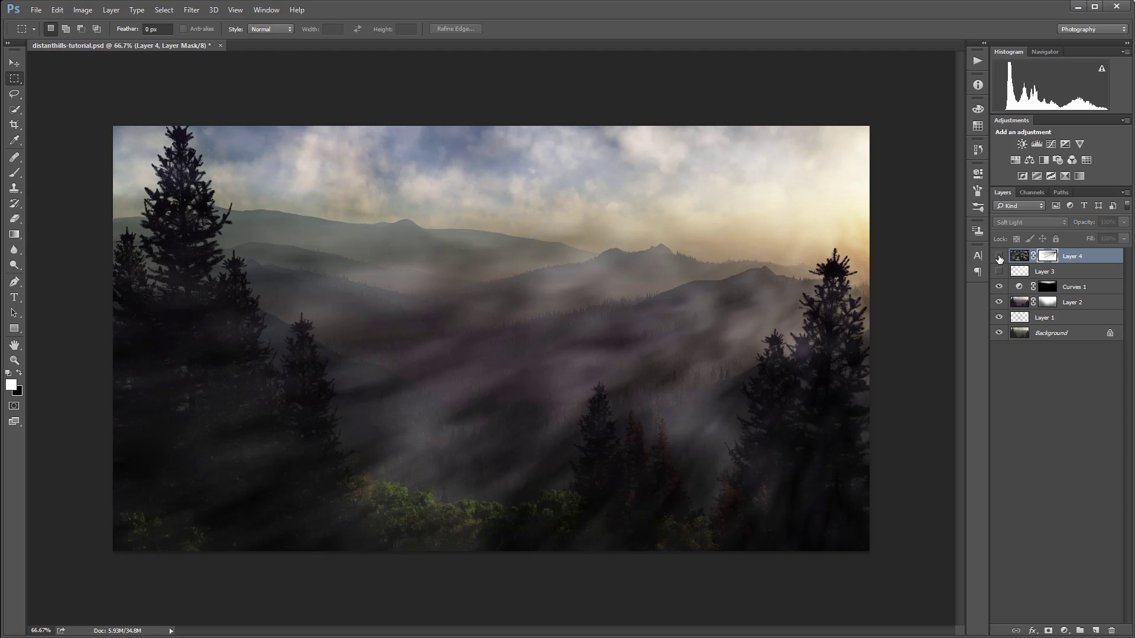
{"action": "left_click", "coordinate": [998, 257]}
{"action": "left_click", "coordinate": [999, 257]}
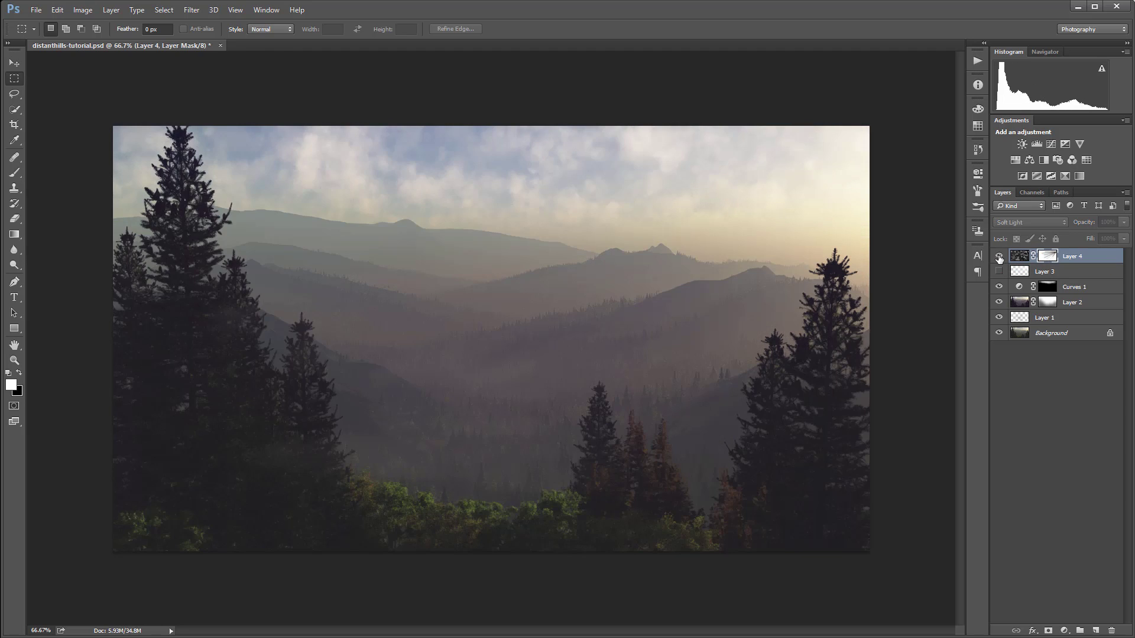
{"action": "left_click", "coordinate": [999, 257]}
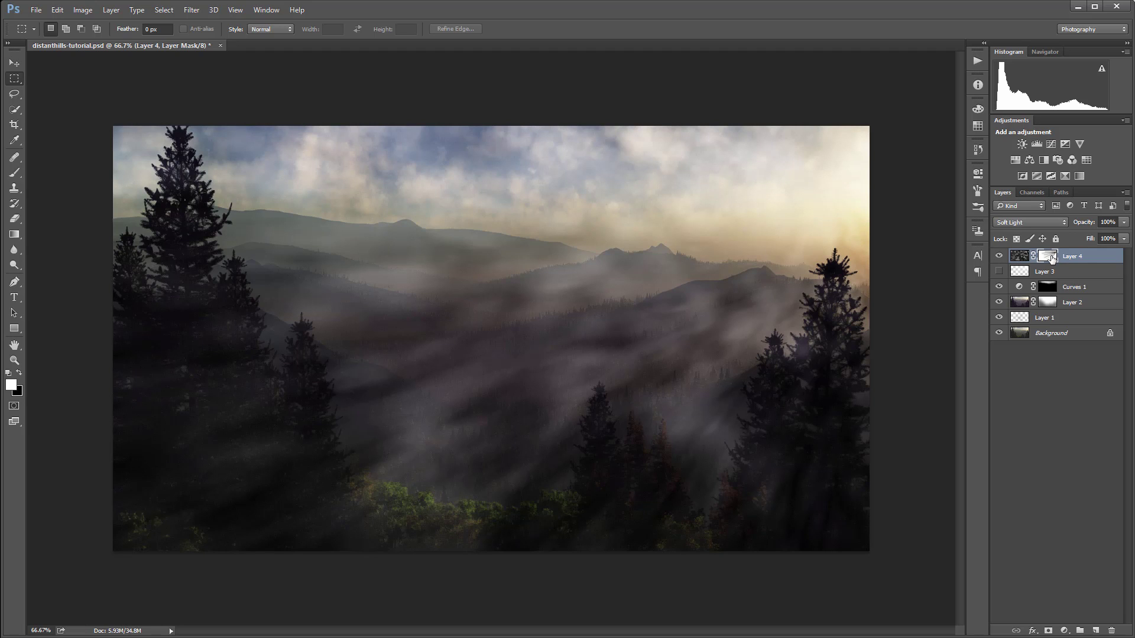
{"action": "key", "text": "ctrl+i"}
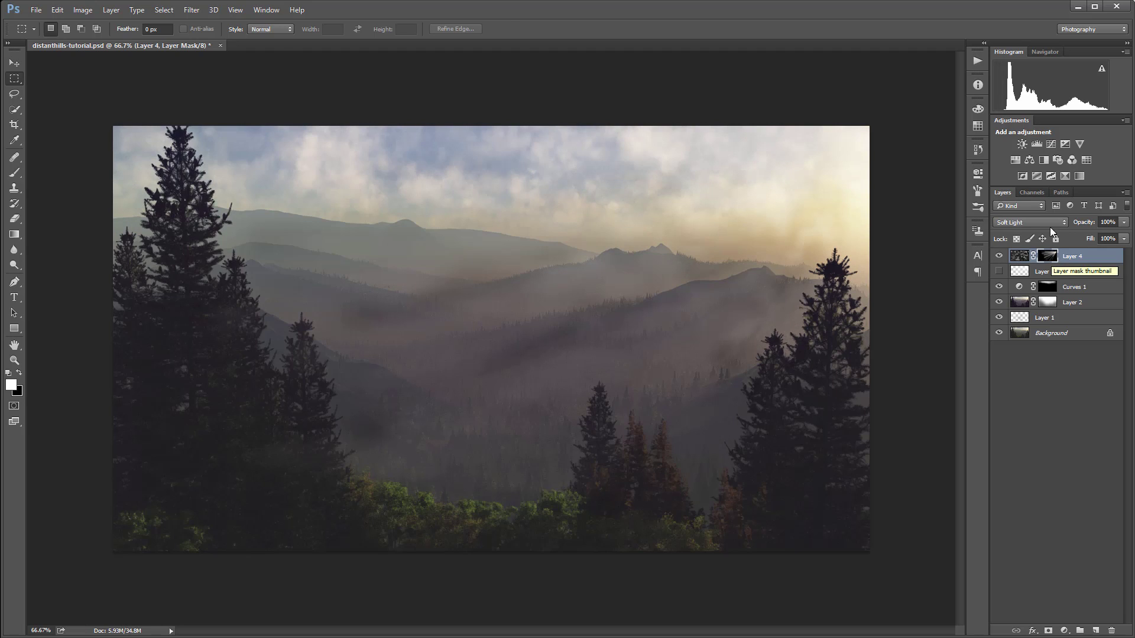
Compare the image with and without the clouds layer, and set that layer's fill to 69%
{"action": "left_click", "coordinate": [998, 256]}
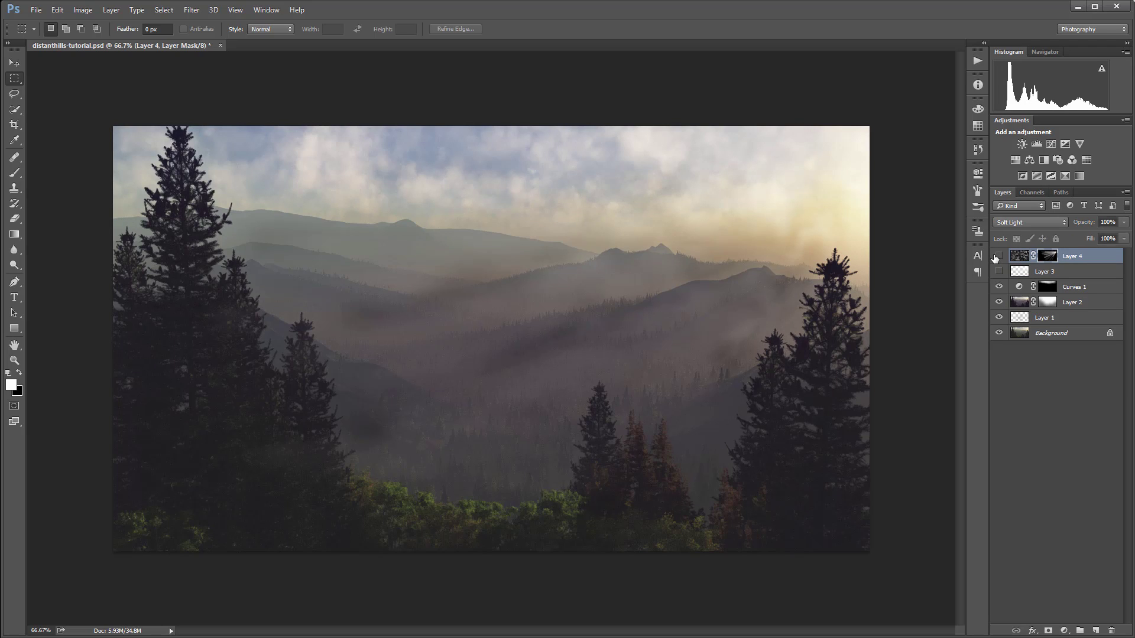
{"action": "left_click", "coordinate": [997, 256]}
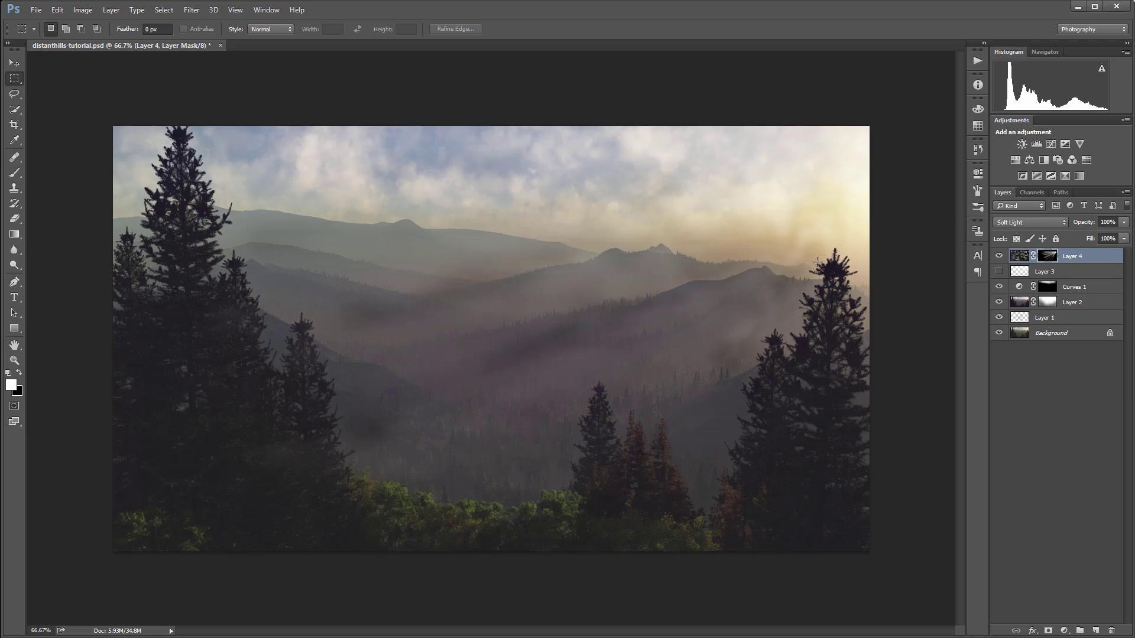
{"action": "left_click", "coordinate": [1124, 238]}
{"action": "mouse_move", "coordinate": [1126, 253]}
{"action": "left_mouse_down"}
{"action": "mouse_move", "coordinate": [1066, 258]}
{"action": "mouse_move", "coordinate": [1111, 253]}
{"action": "left_mouse_up"}
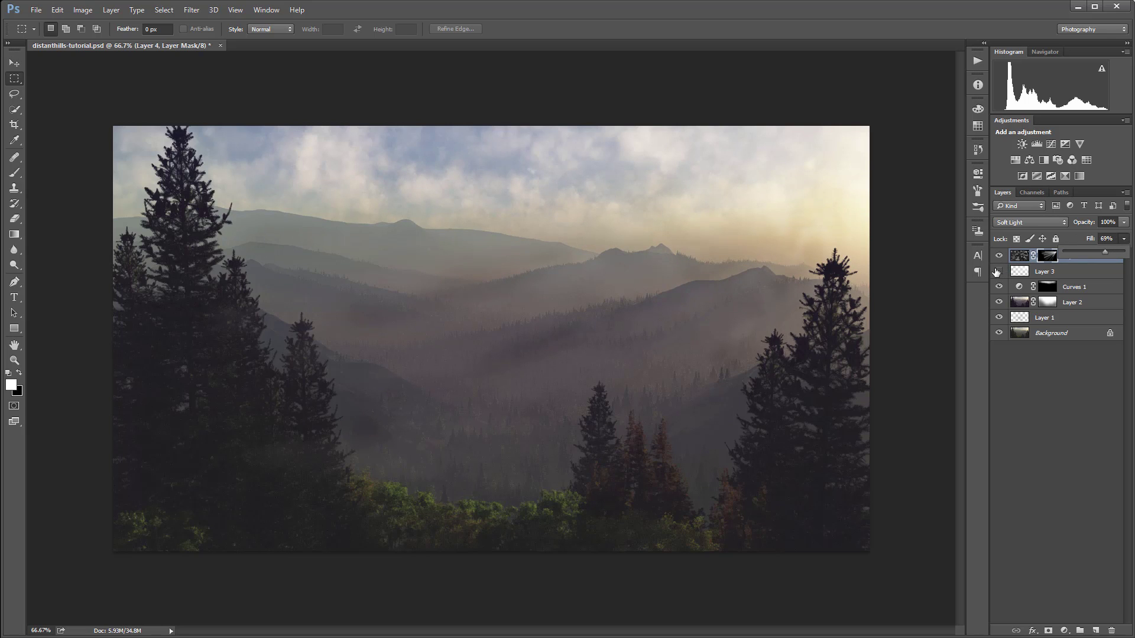
Show the painted ray layer above the clouds layer and set its fill to 81%
{"action": "left_click", "coordinate": [999, 272]}
{"action": "left_click_drag", "start_coordinate": [1065, 272], "coordinate": [1079, 253]}
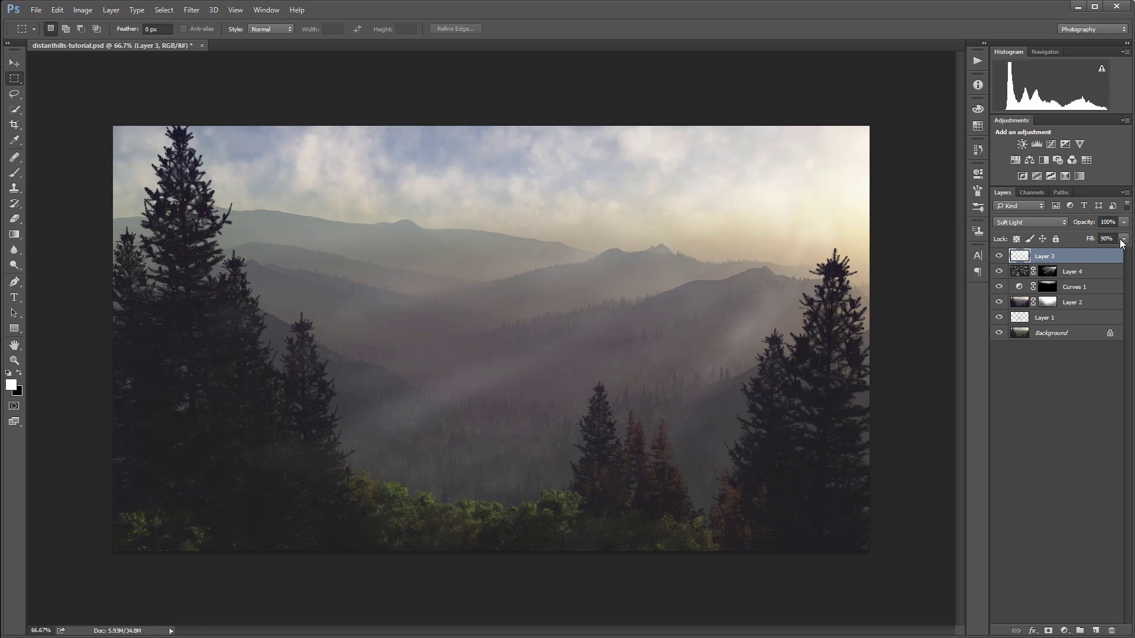
{"action": "left_click", "coordinate": [1123, 239]}
{"action": "left_click_drag", "start_coordinate": [1088, 250], "coordinate": [1111, 249]}
Invert the clouds layer's mask and set the layer's fill to 31%
{"action": "left_click", "coordinate": [1056, 271]}
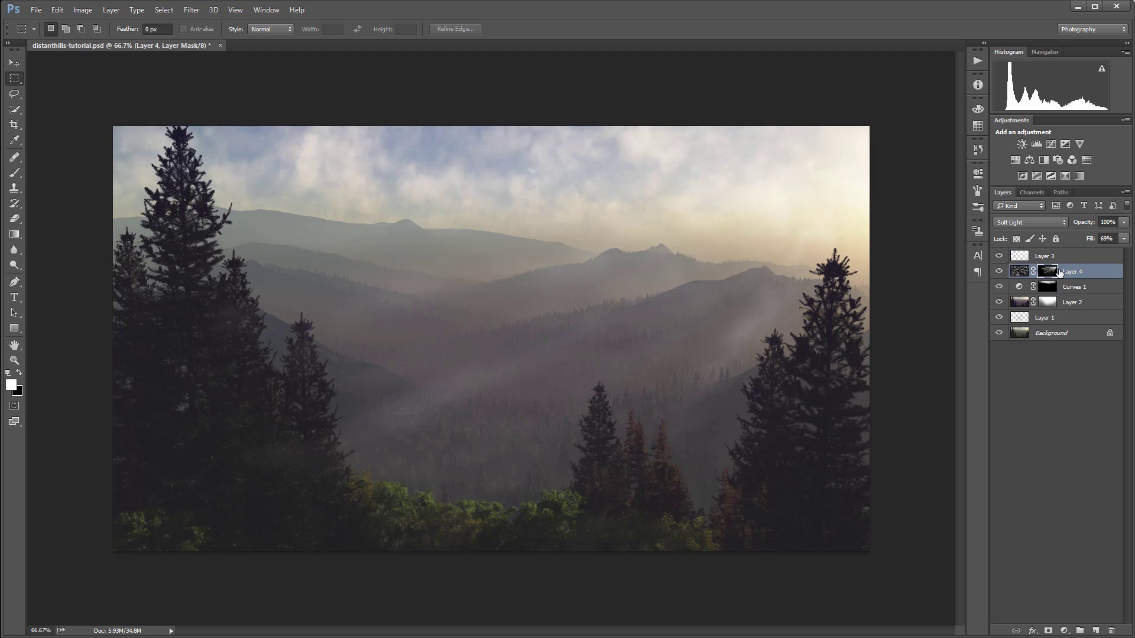
{"action": "key", "text": "ctrl+i"}
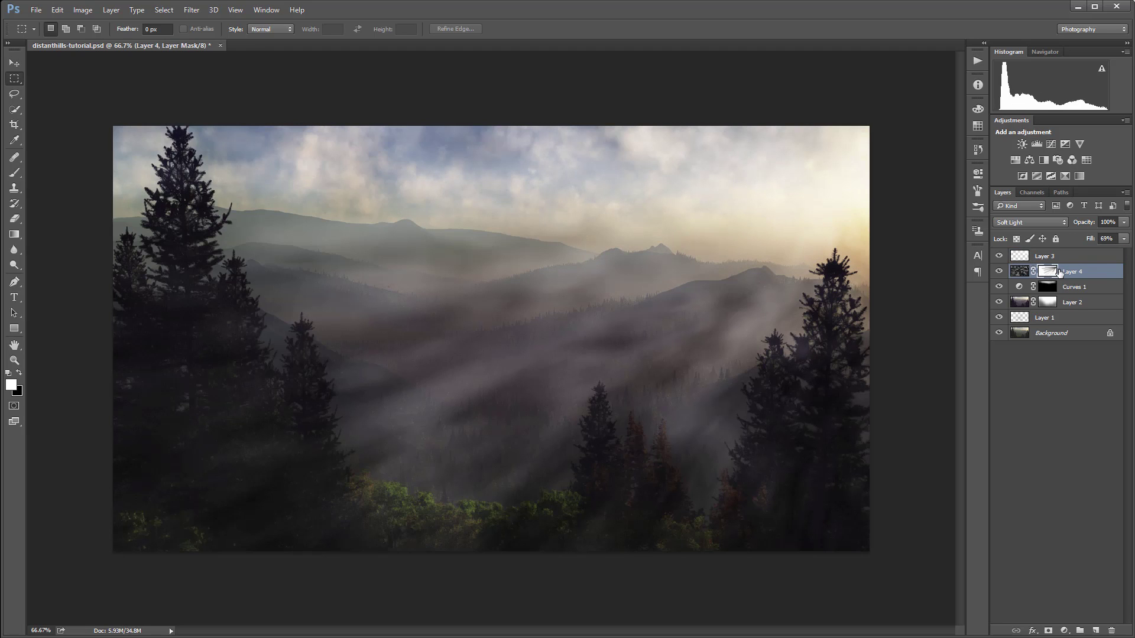
{"action": "left_click", "coordinate": [1125, 240]}
{"action": "left_click_drag", "start_coordinate": [1106, 249], "coordinate": [1071, 253]}
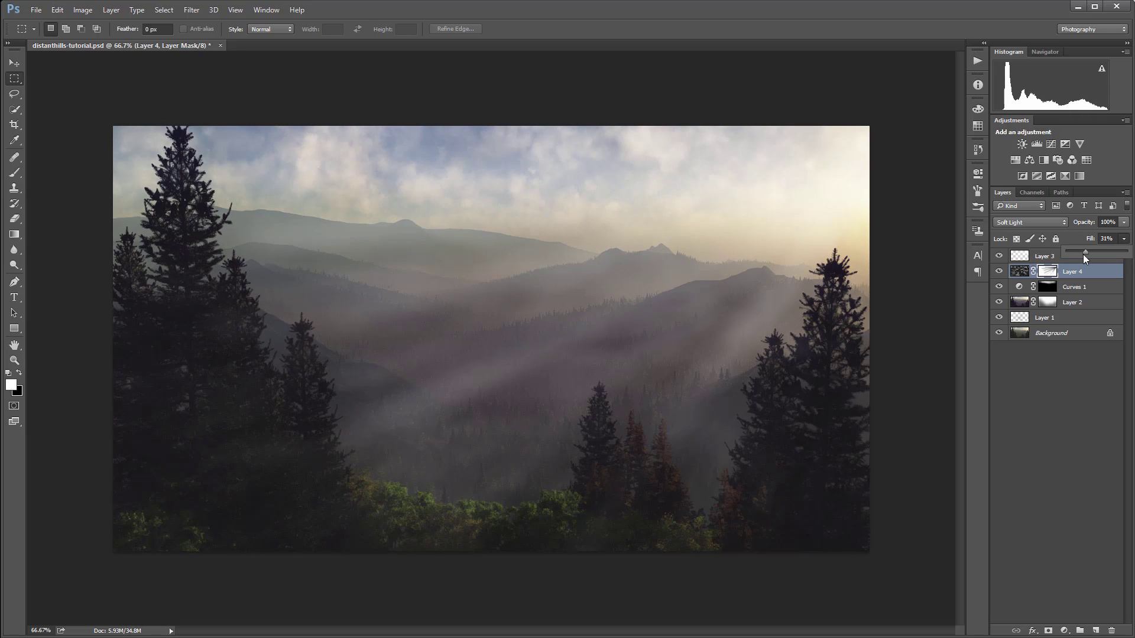
Select the painted ray layer above the clouds layer and set its fill to 50%
{"action": "left_click", "coordinate": [1123, 238]}
{"action": "key", "text": "alt+bracketright"}
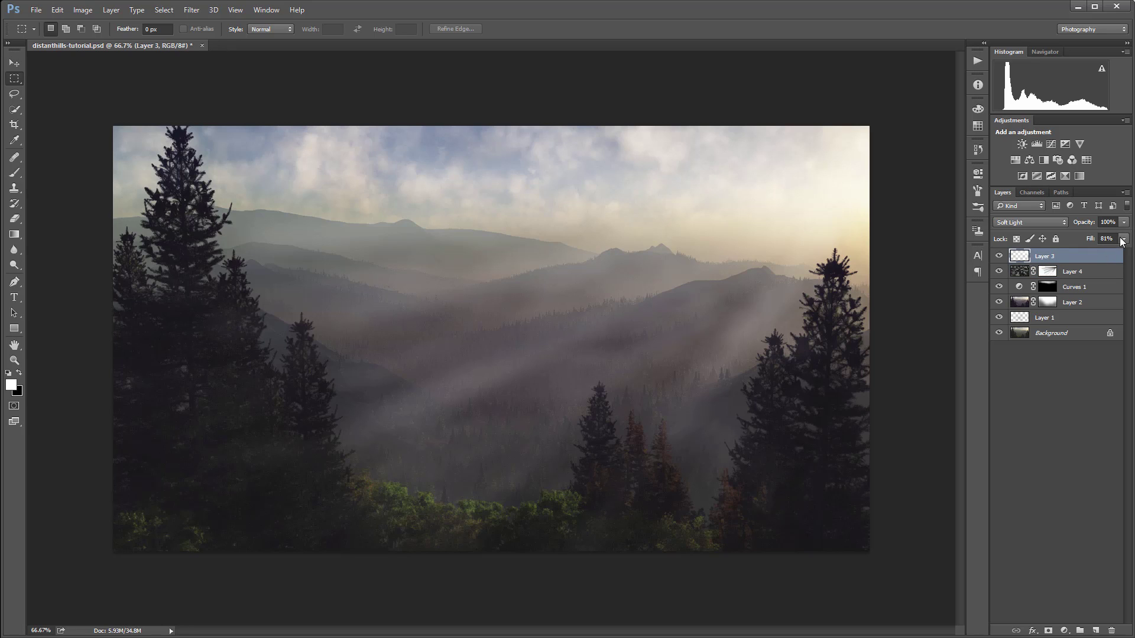
{"action": "left_click", "coordinate": [1123, 239]}
{"action": "left_click_drag", "start_coordinate": [1093, 251], "coordinate": [1090, 250]}
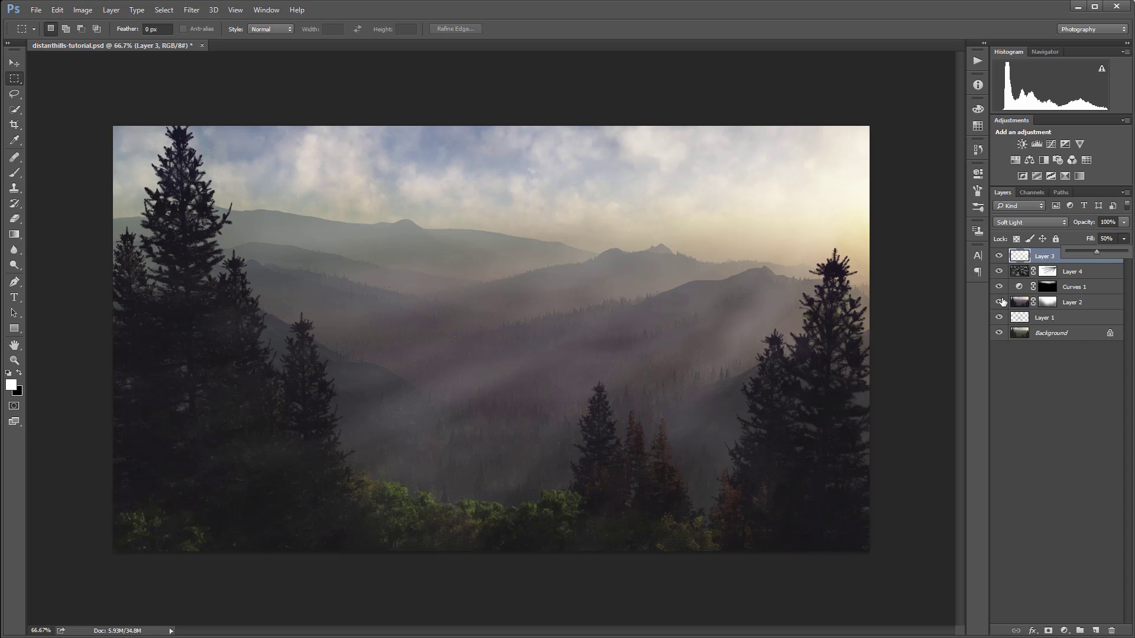
{"action": "left_click", "coordinate": [1104, 262]}
Stamp all visible layers into a new top layer and apply a Gaussian Blur with a 2.6-pixel radius to it
{"action": "key", "text": "ctrl+alt+shift+e"}
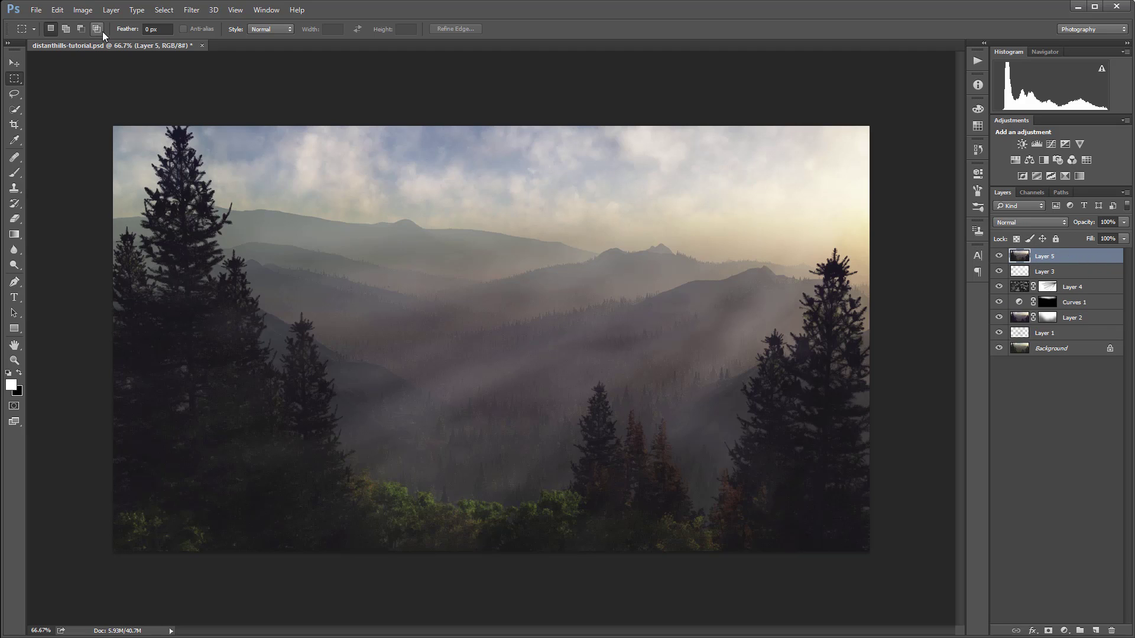
{"action": "left_click", "coordinate": [188, 11]}
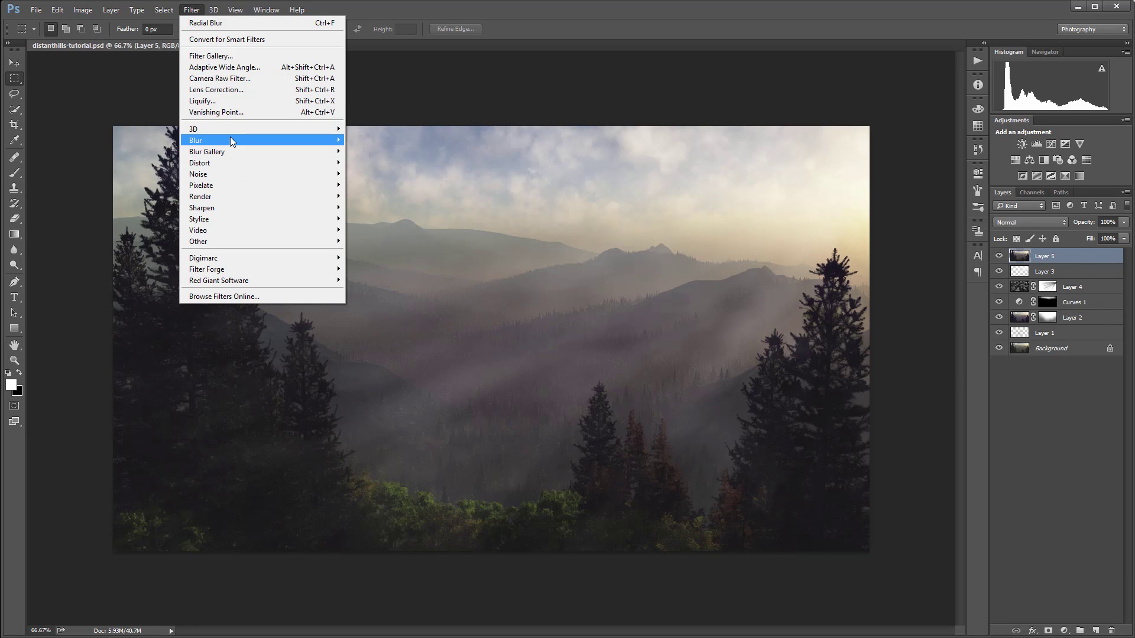
{"action": "mouse_move", "coordinate": [229, 136]}
{"action": "left_click", "coordinate": [146, 185]}
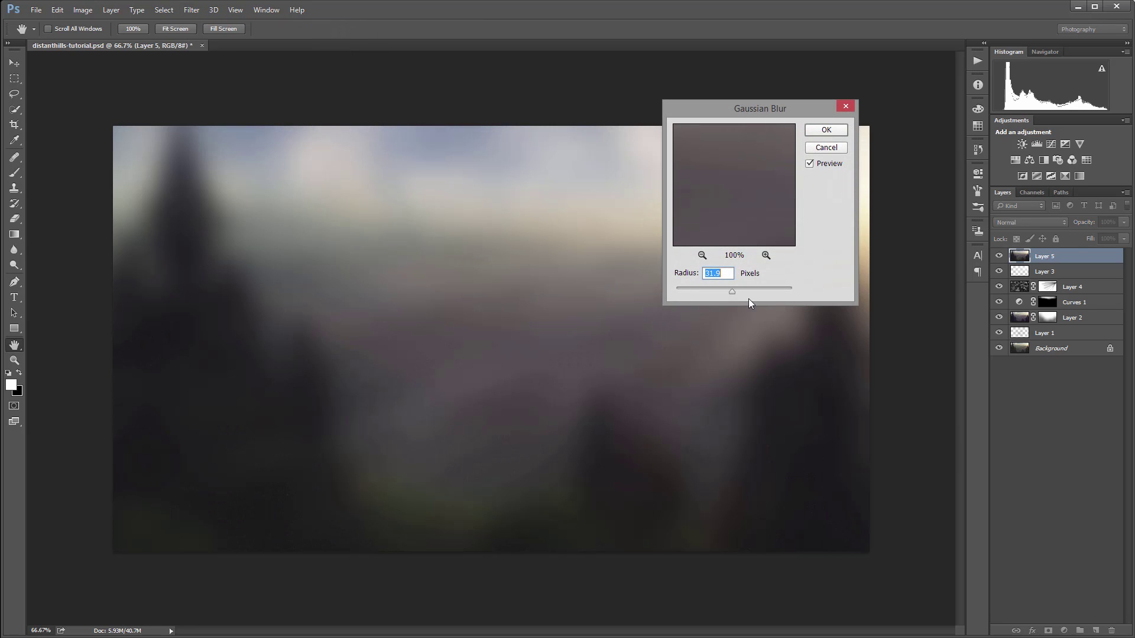
{"action": "left_click_drag", "start_coordinate": [689, 292], "coordinate": [688, 292]}
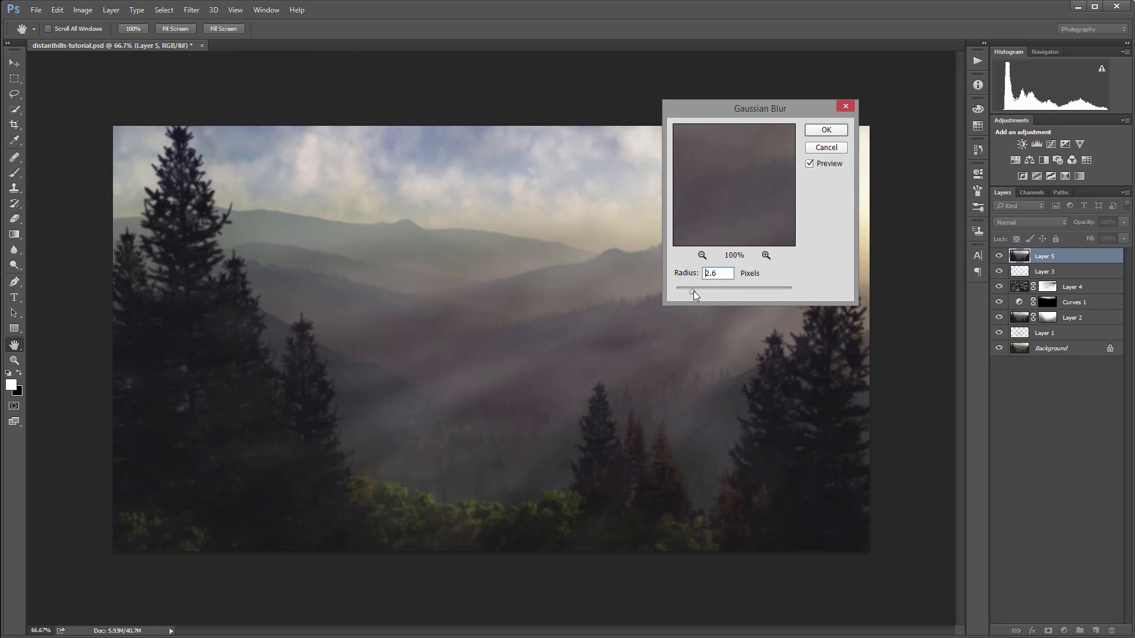
{"action": "left_click", "coordinate": [818, 128]}
Try the Screen, Overlay and Soft Light blending modes on the blurred merged layer
{"action": "left_click", "coordinate": [1033, 222]}
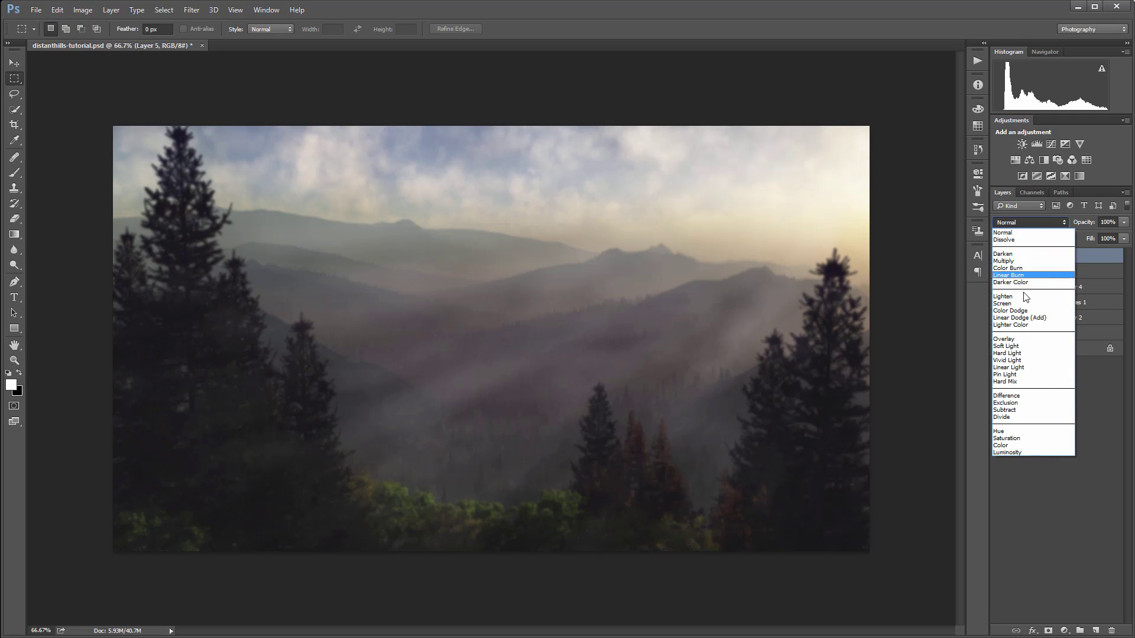
{"action": "left_click", "coordinate": [1026, 304]}
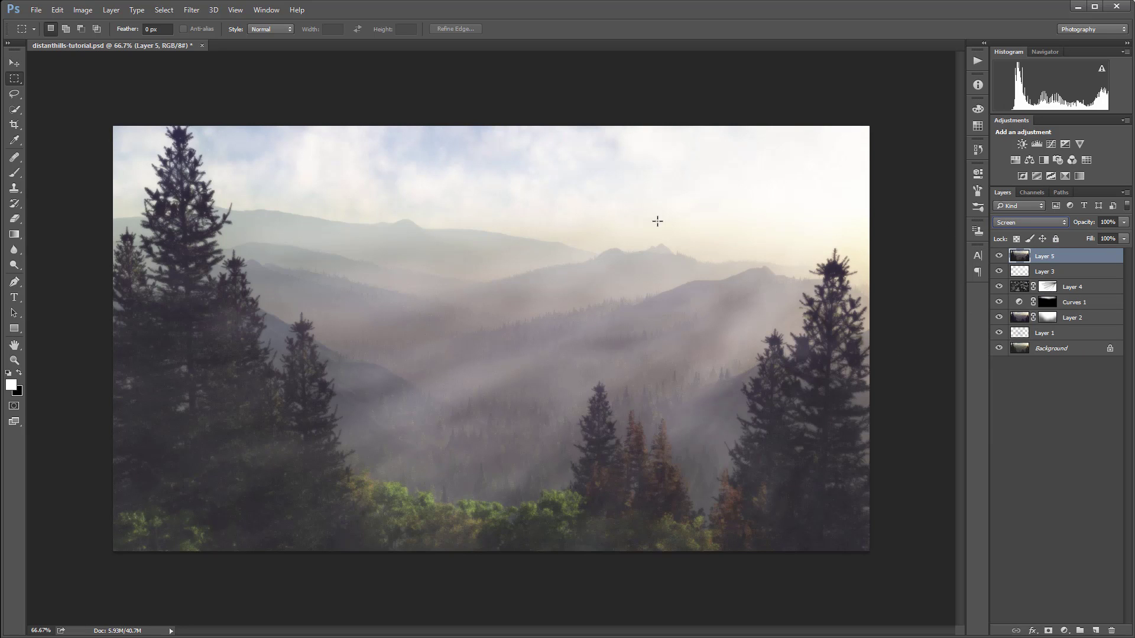
{"action": "left_click", "coordinate": [1056, 223]}
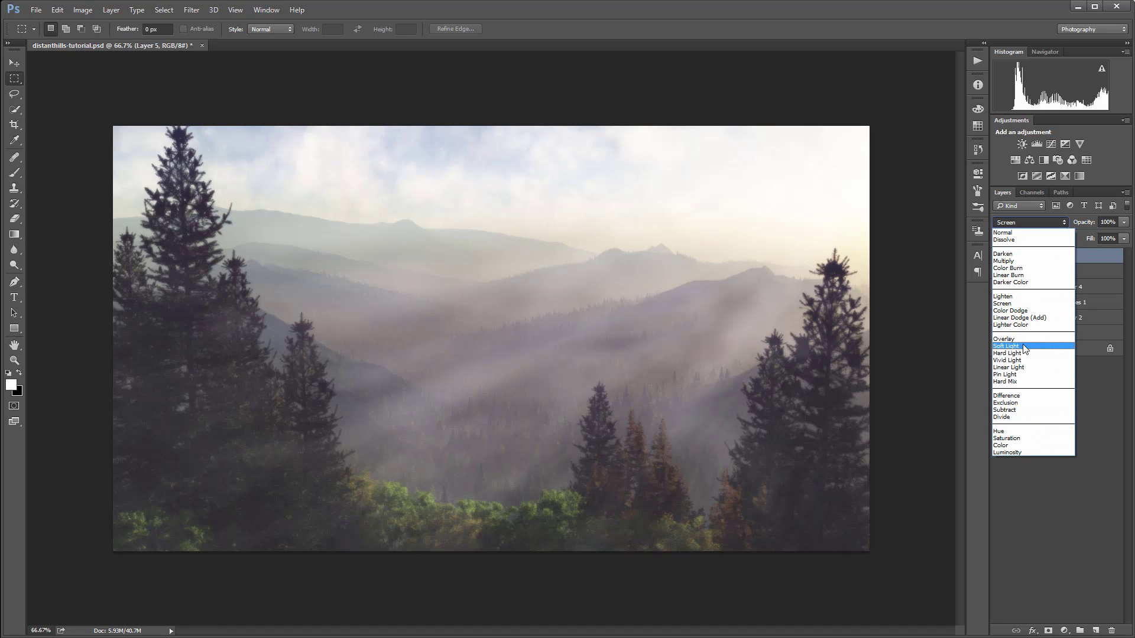
{"action": "key", "text": "Up"}
{"action": "key", "text": "Return"}
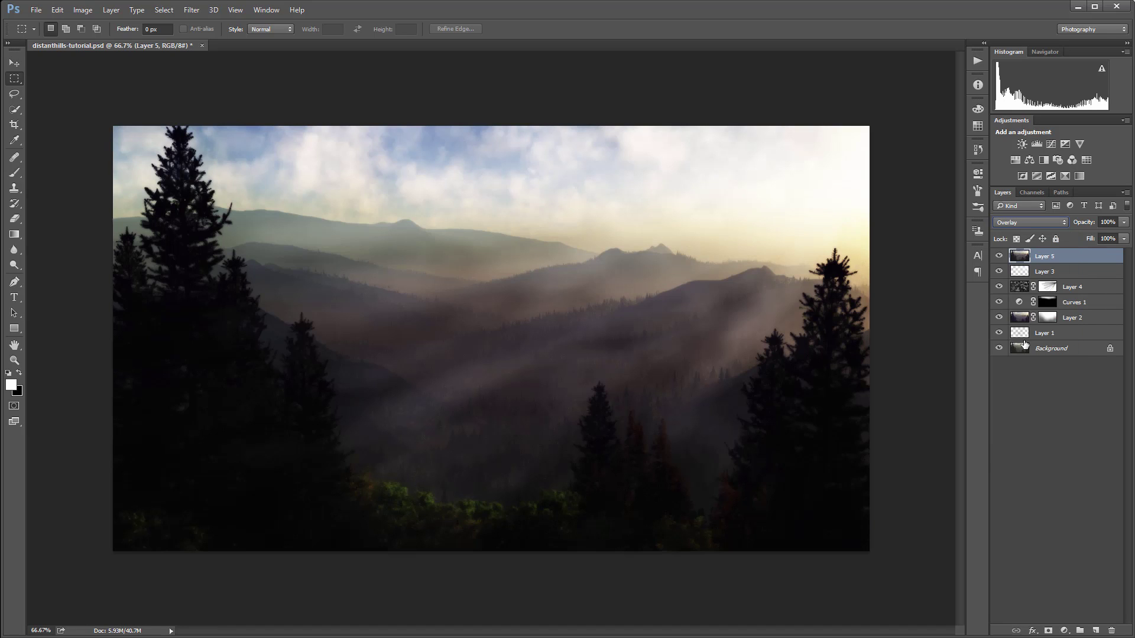
{"action": "left_click", "coordinate": [1026, 223]}
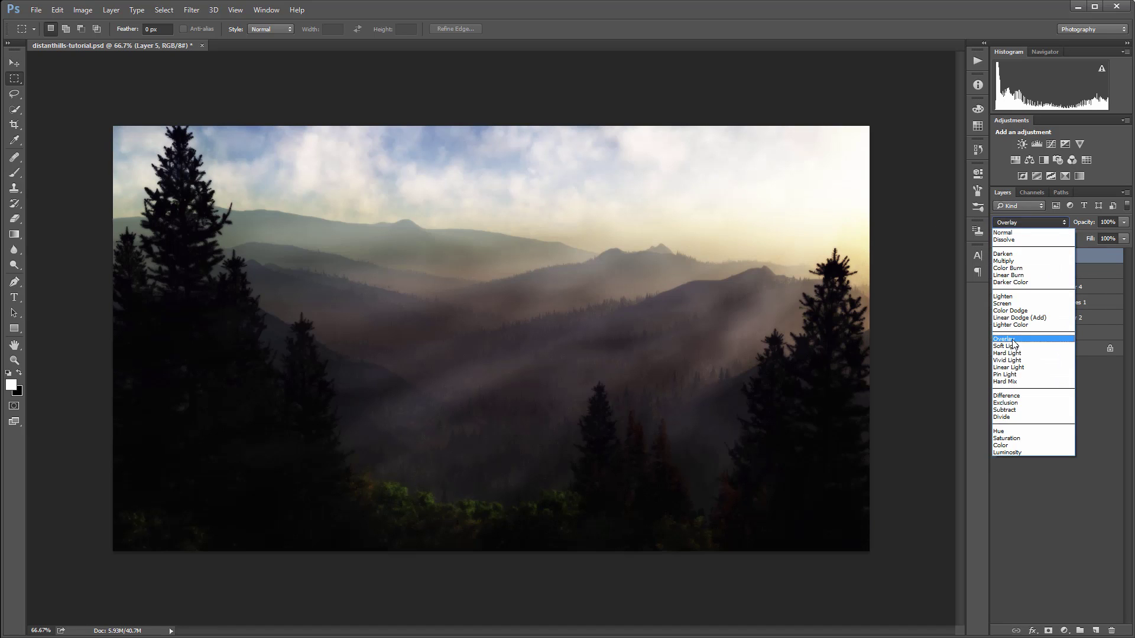
{"action": "key", "text": "Down"}
{"action": "key", "text": "Return"}
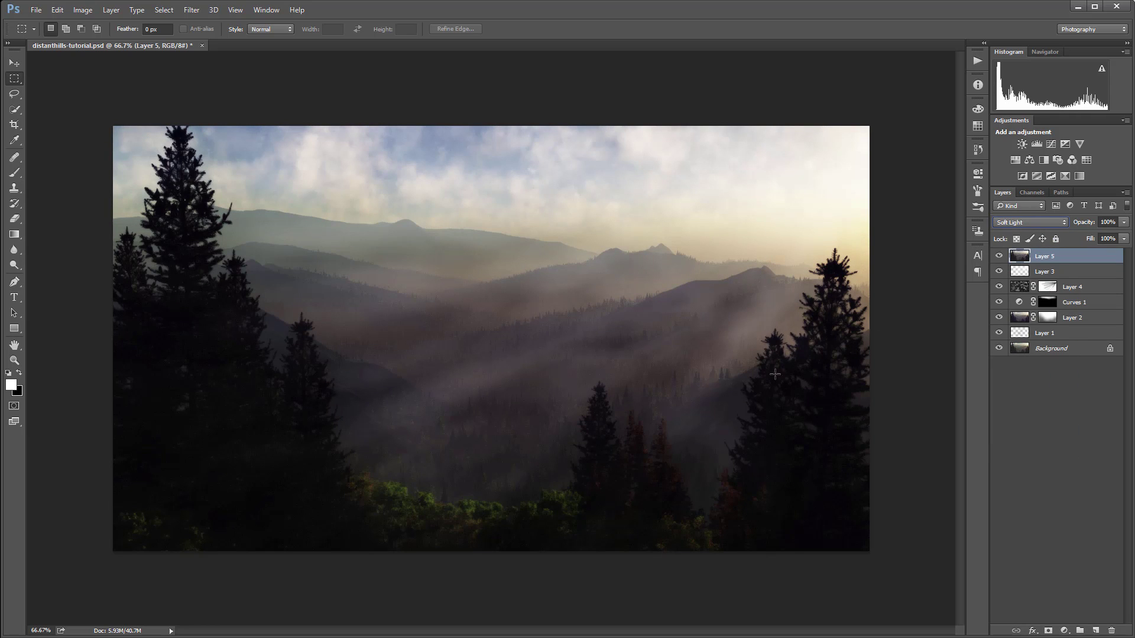
Set the blurred merged layer to Screen blending with a fill of 33%
{"action": "left_click", "coordinate": [1031, 222]}
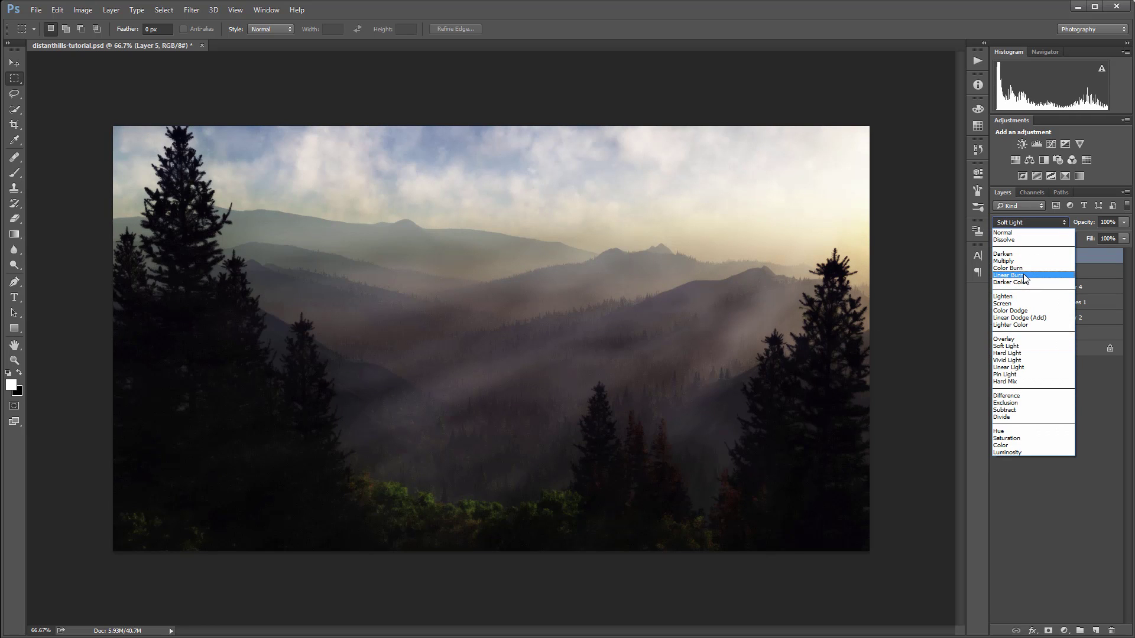
{"action": "left_click", "coordinate": [1004, 303]}
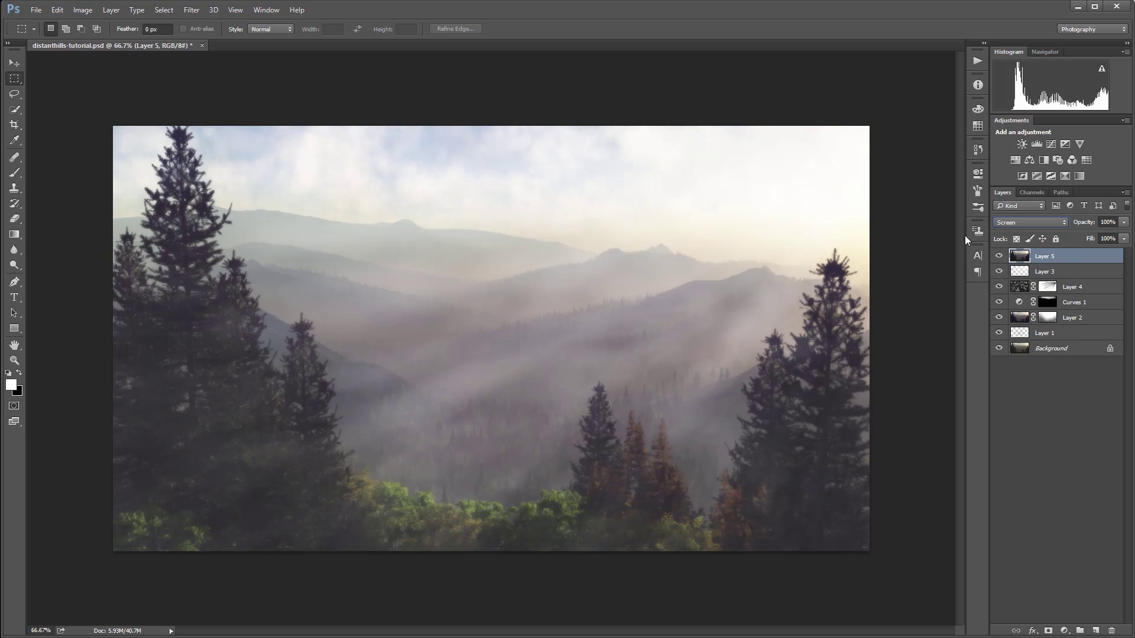
{"action": "left_click", "coordinate": [1123, 238]}
{"action": "left_click_drag", "start_coordinate": [1123, 252], "coordinate": [1083, 249]}
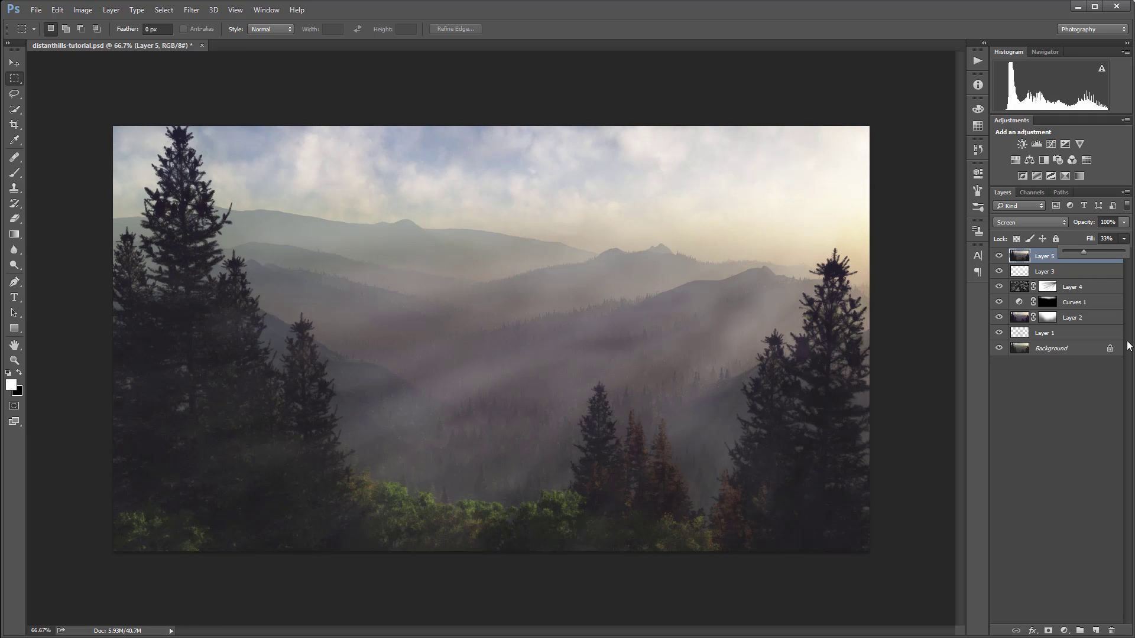
Add a mask to the blurred layer, paint black over the dark trees at 10% and 20% brush opacity, and compare the layer on and off
{"action": "left_click", "coordinate": [1047, 631]}
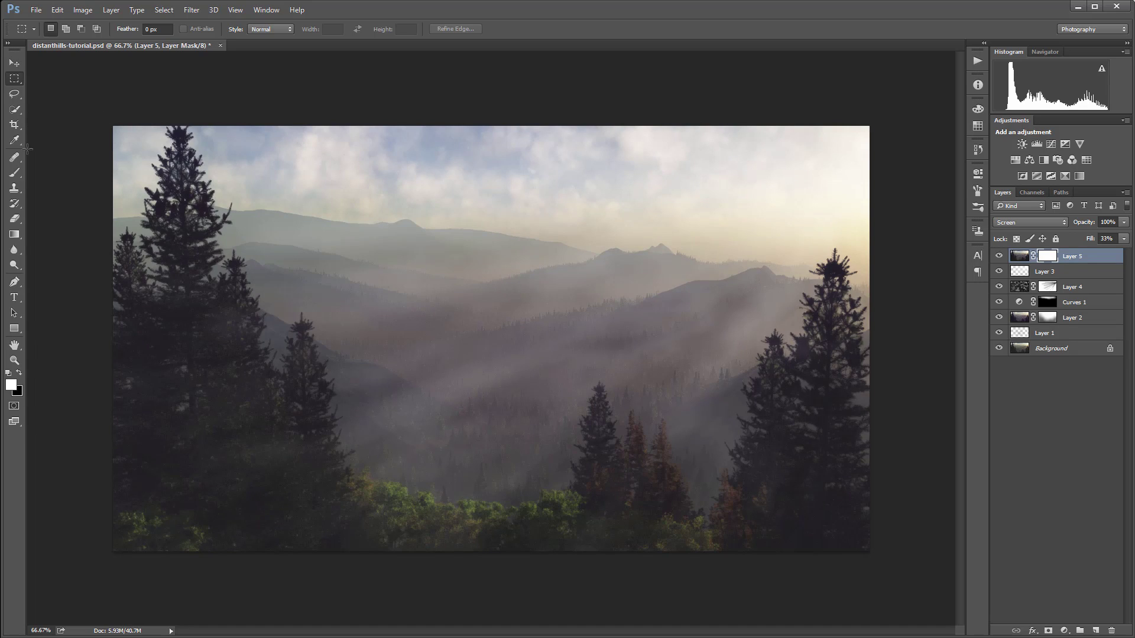
{"action": "left_click", "coordinate": [14, 173]}
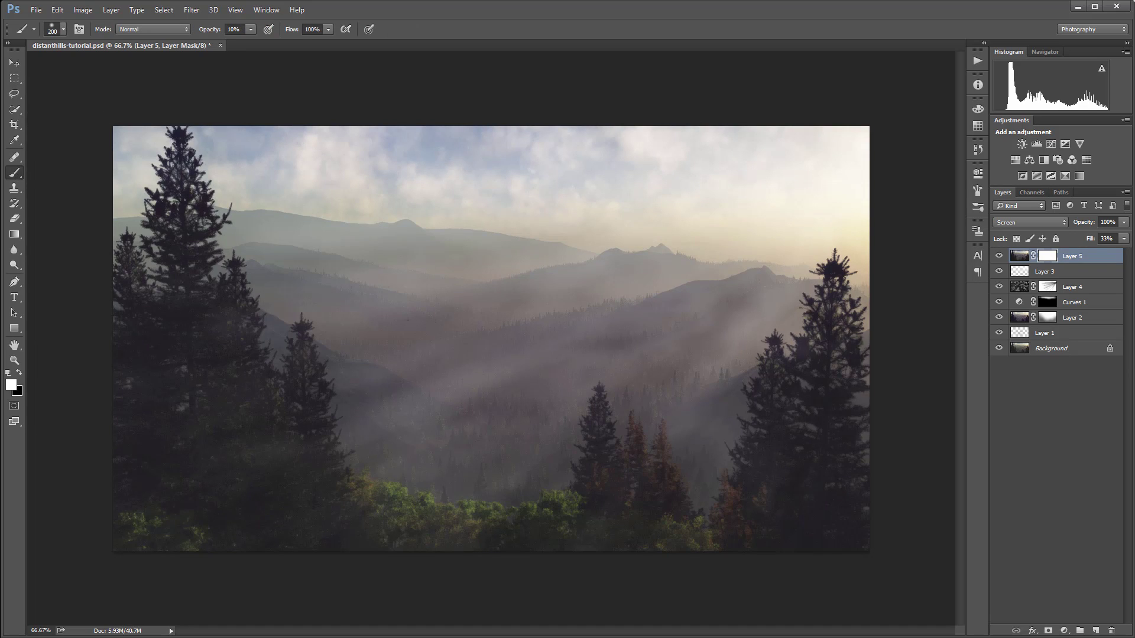
{"action": "key", "text": "x"}
{"action": "mouse_move", "coordinate": [163, 357]}
{"action": "left_mouse_down"}
{"action": "mouse_move", "coordinate": [159, 317]}
{"action": "mouse_move", "coordinate": [172, 306]}
{"action": "left_mouse_up"}
{"action": "key", "text": "2"}
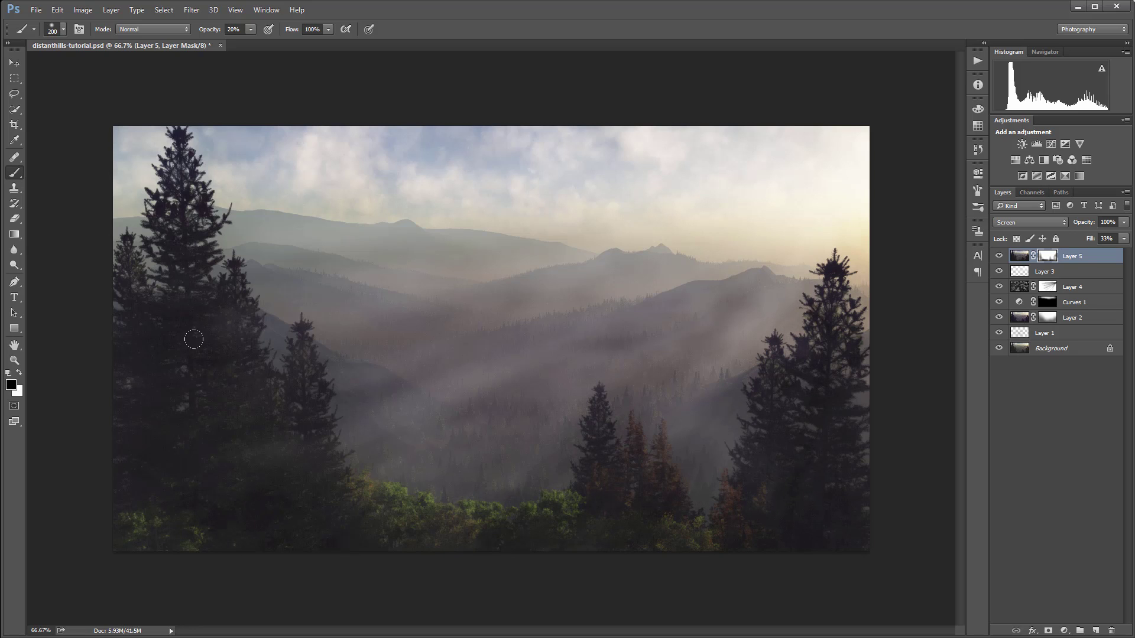
{"action": "left_click", "coordinate": [999, 256]}
{"action": "left_click", "coordinate": [999, 255]}
Add a Curves adjustment layer on top and lower the white point's output to 0
{"action": "left_click", "coordinate": [1063, 630]}
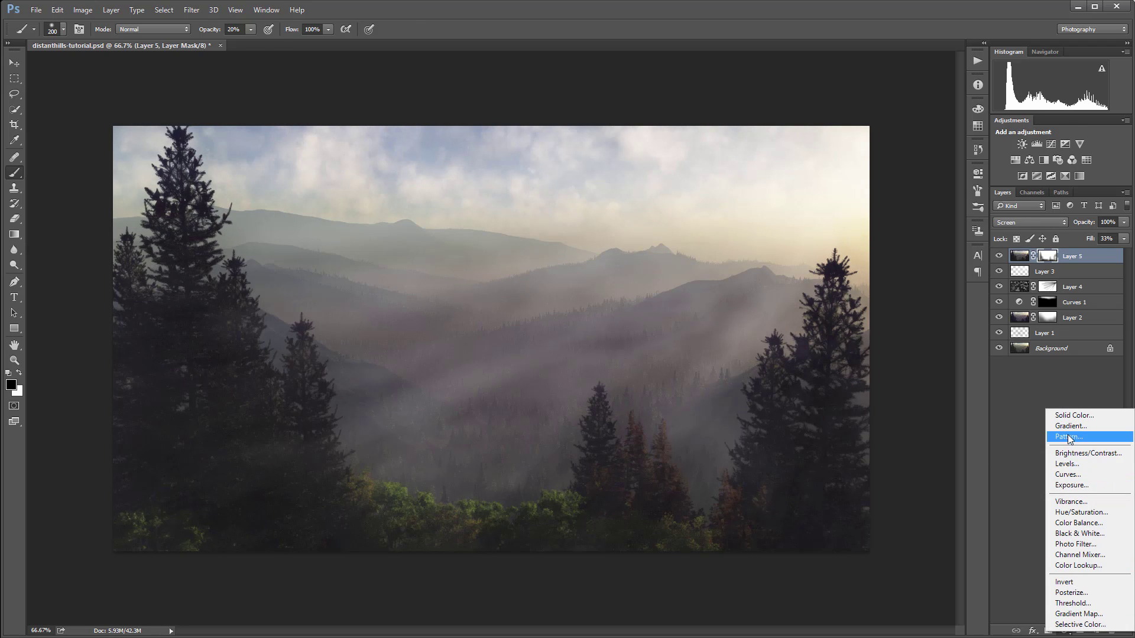
{"action": "left_click", "coordinate": [1082, 474]}
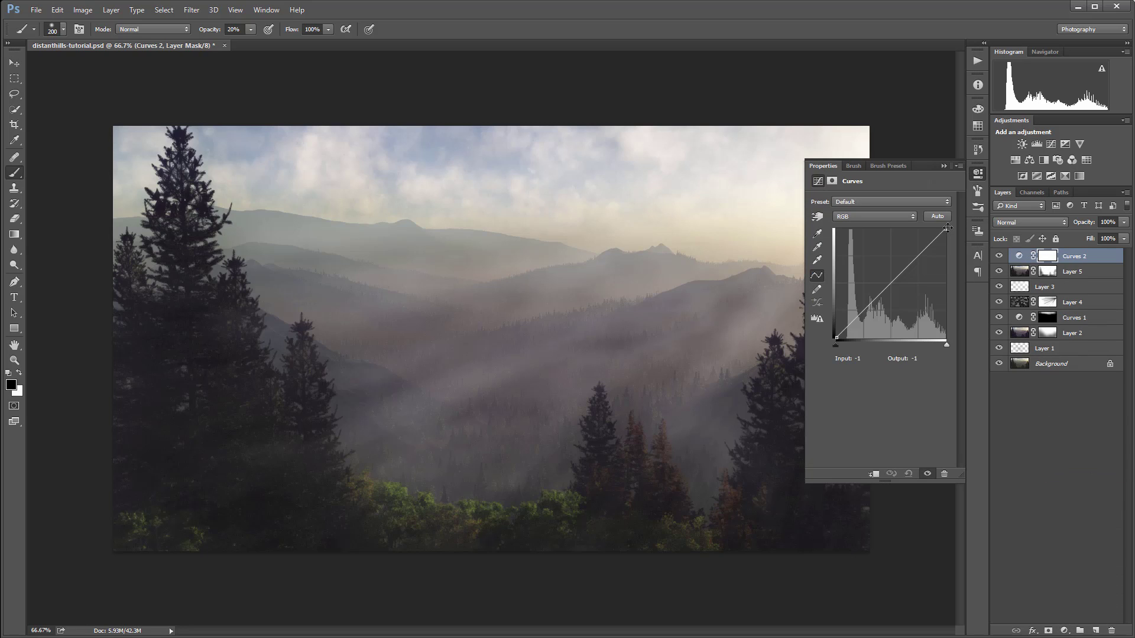
{"action": "left_click_drag", "start_coordinate": [947, 228], "coordinate": [946, 339]}
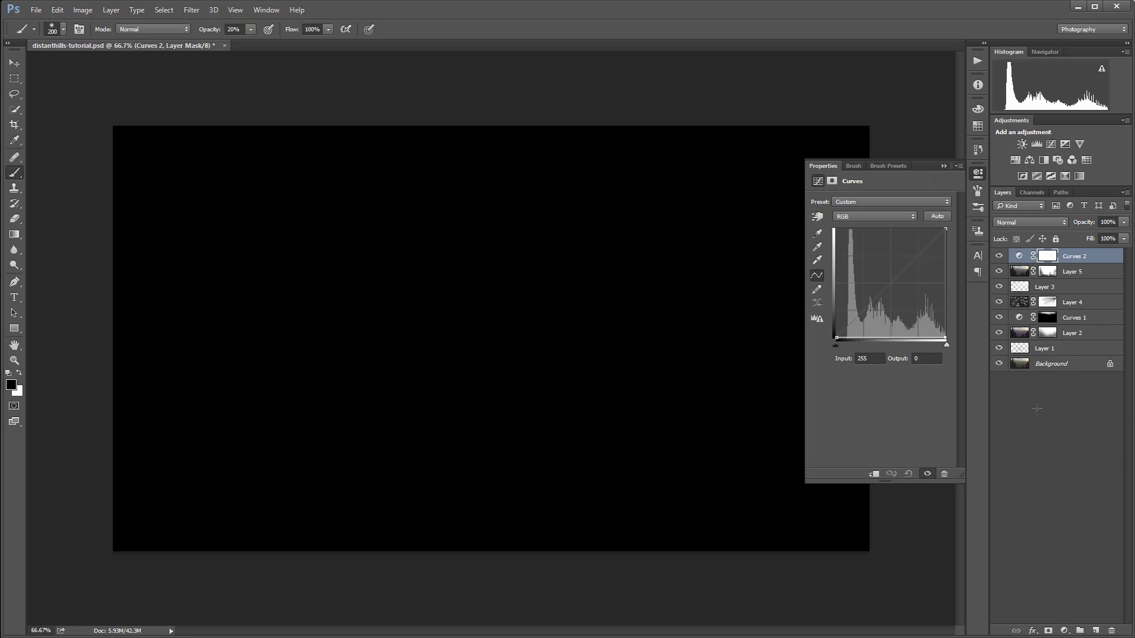
Select a rectangle just inside the image edges, fill it with black on the new Curves mask, and deselect
{"action": "left_click", "coordinate": [17, 80]}
{"action": "left_click_drag", "start_coordinate": [123, 135], "coordinate": [862, 540]}
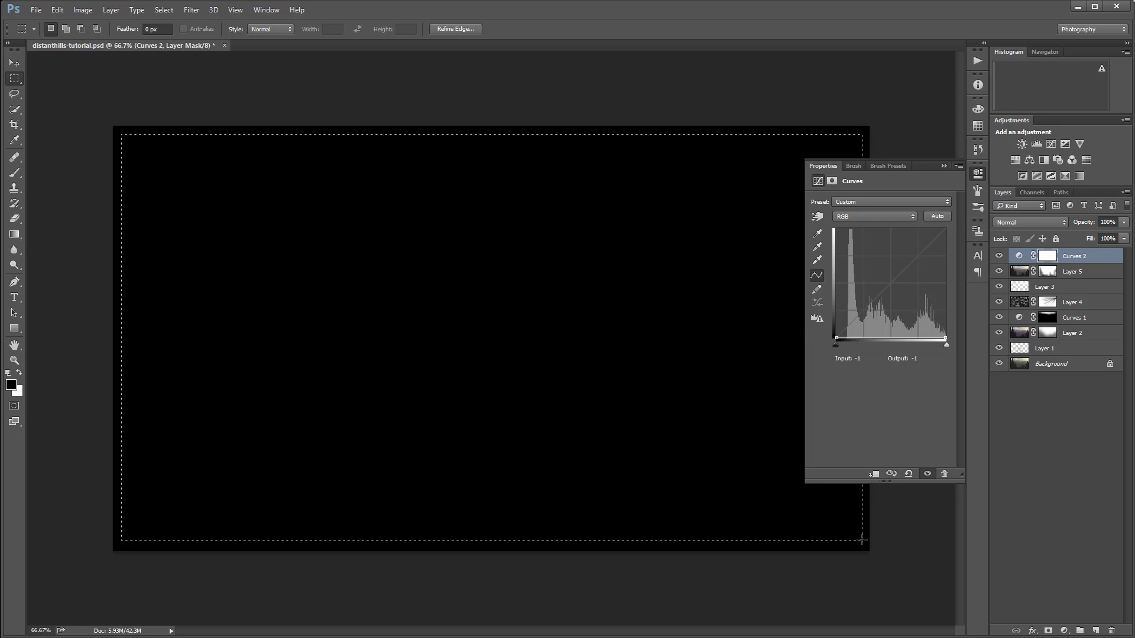
{"action": "key", "text": "alt+BackSpace"}
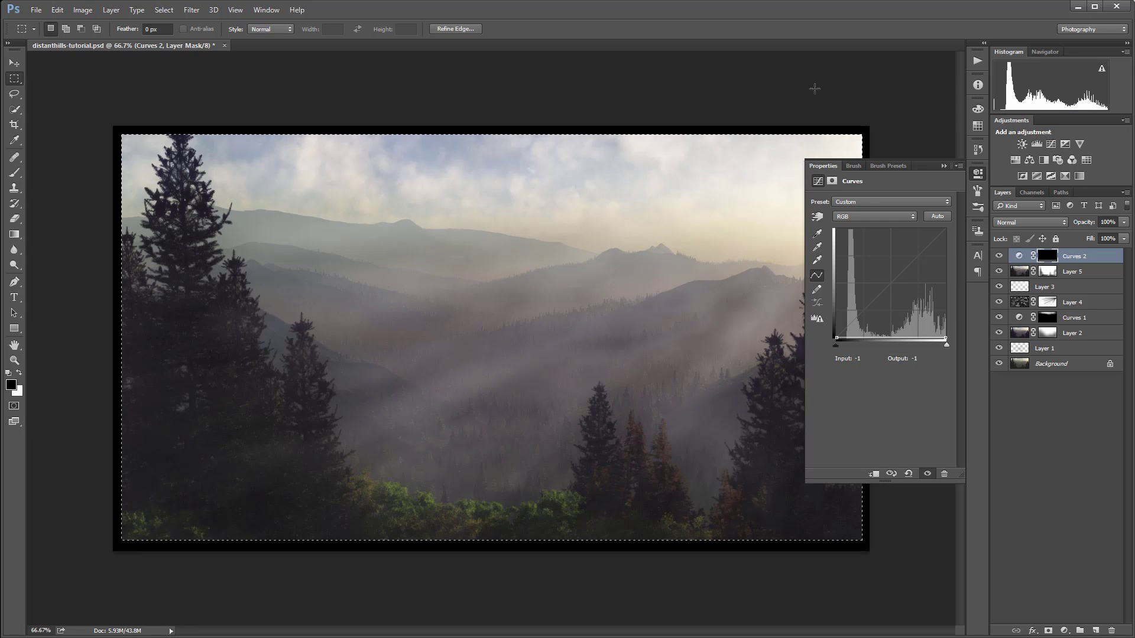
{"action": "key", "text": "ctrl+d"}
Feather the border Curves layer's mask to 57.4 px and set the layer's blending mode to Soft Light
{"action": "left_click", "coordinate": [831, 181]}
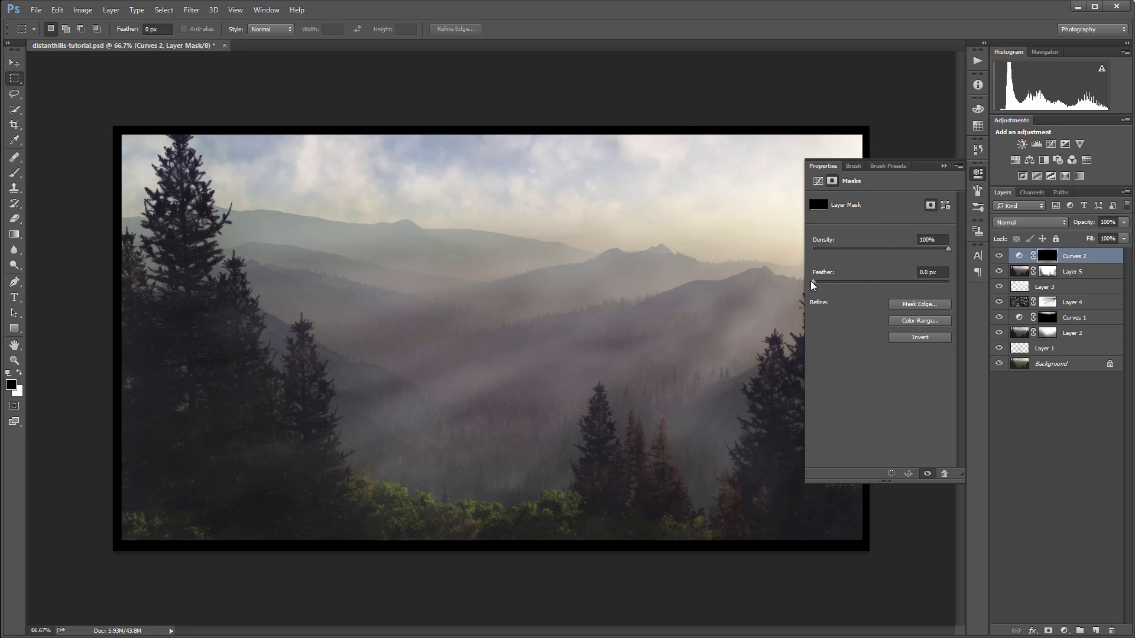
{"action": "left_click_drag", "start_coordinate": [811, 282], "coordinate": [889, 282]}
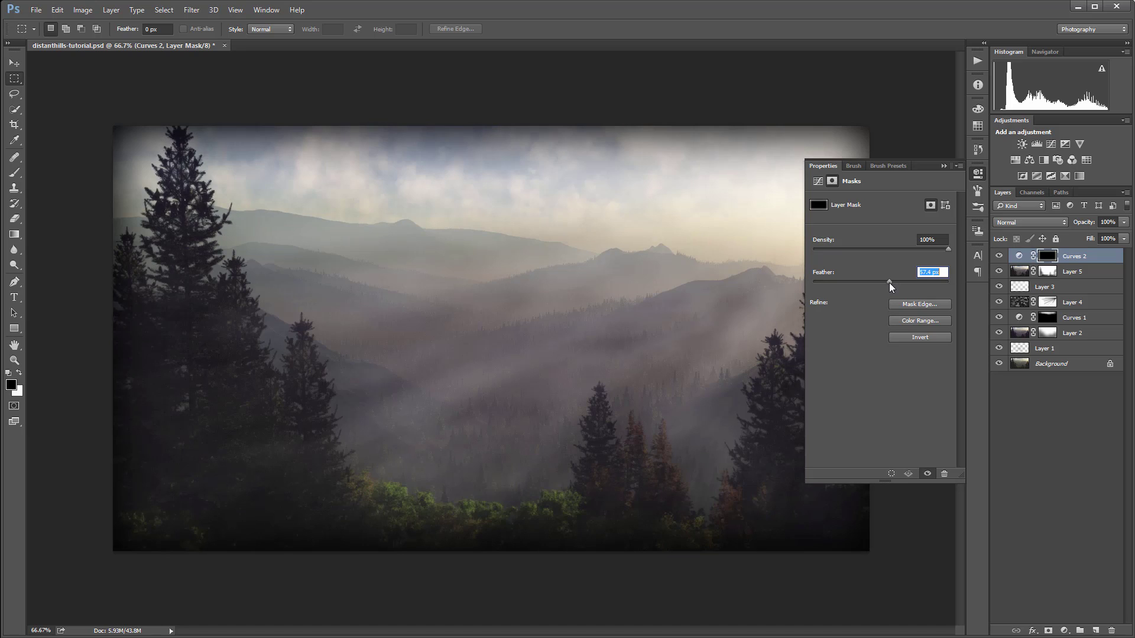
{"action": "left_click", "coordinate": [1023, 223]}
{"action": "left_click", "coordinate": [1029, 338]}
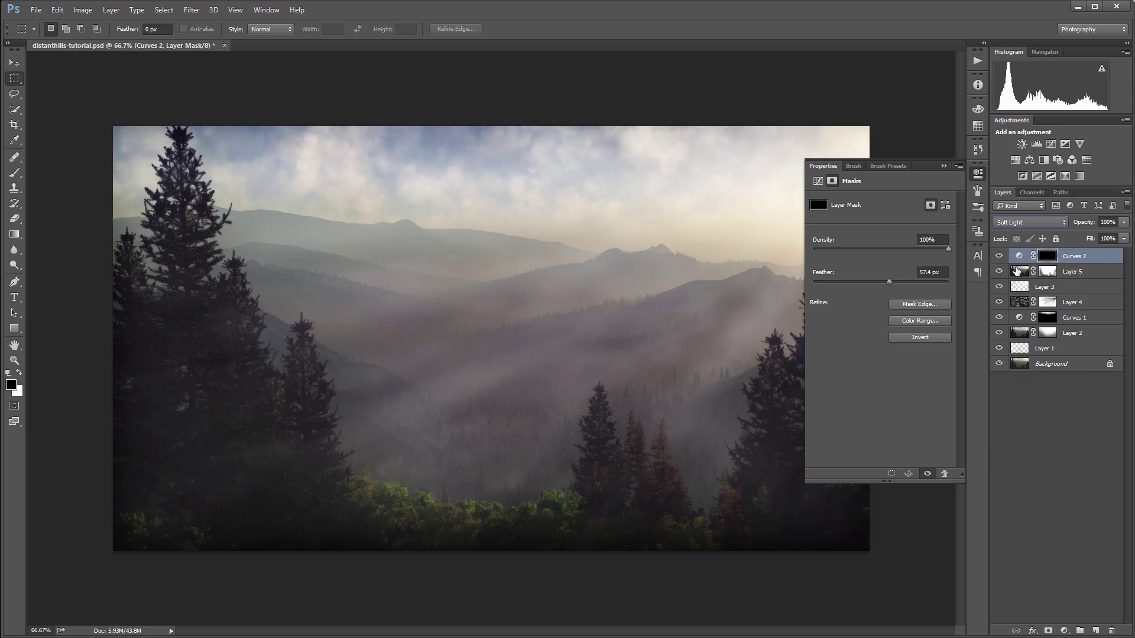
Compare the image with and without the vignette Curves layer, and set that layer's fill to 36%
{"action": "left_click", "coordinate": [978, 173]}
{"action": "left_click", "coordinate": [999, 256]}
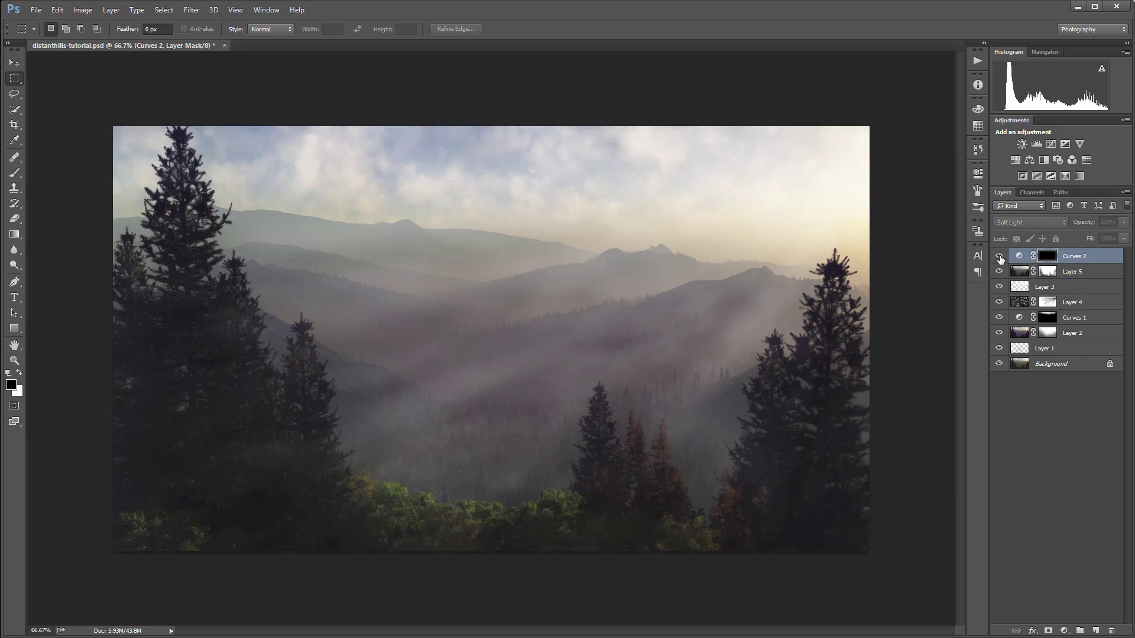
{"action": "left_click", "coordinate": [998, 257]}
{"action": "left_click", "coordinate": [999, 257]}
{"action": "left_click", "coordinate": [999, 257]}
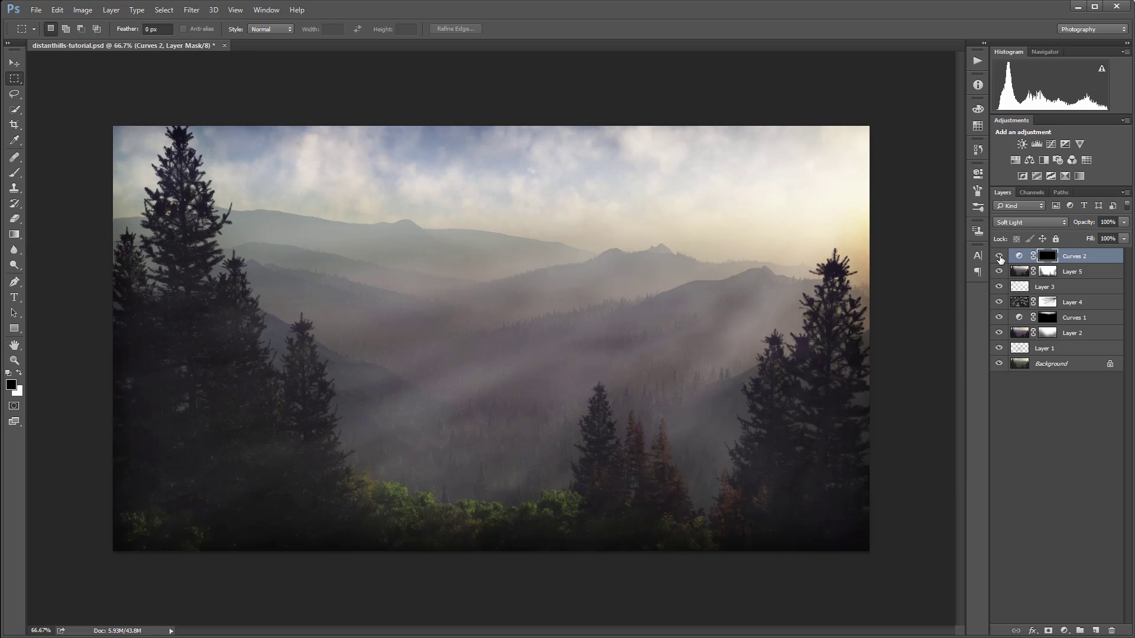
{"action": "left_click", "coordinate": [998, 257]}
{"action": "left_click", "coordinate": [999, 257]}
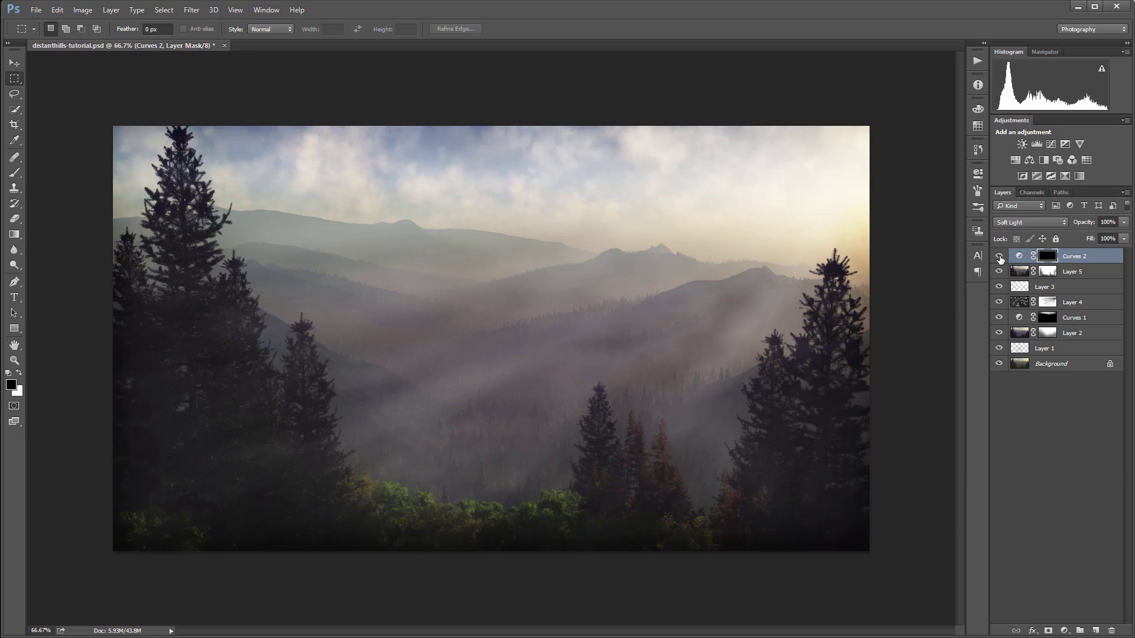
{"action": "left_click", "coordinate": [1123, 238]}
{"action": "left_click_drag", "start_coordinate": [1124, 251], "coordinate": [1085, 251]}
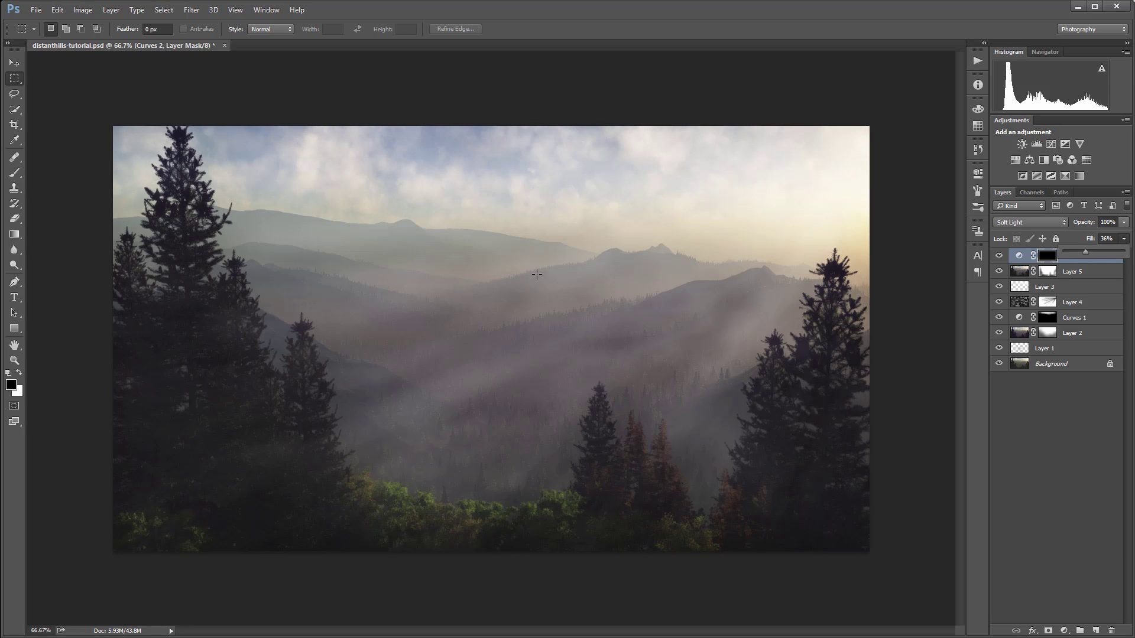
{"action": "left_click", "coordinate": [14, 62]}
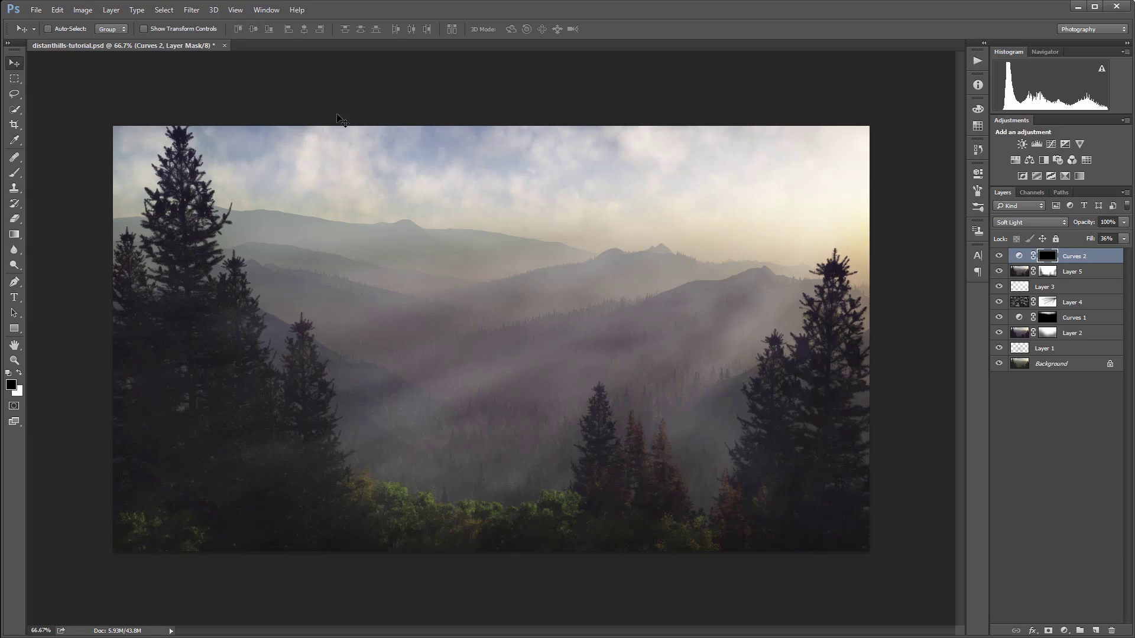